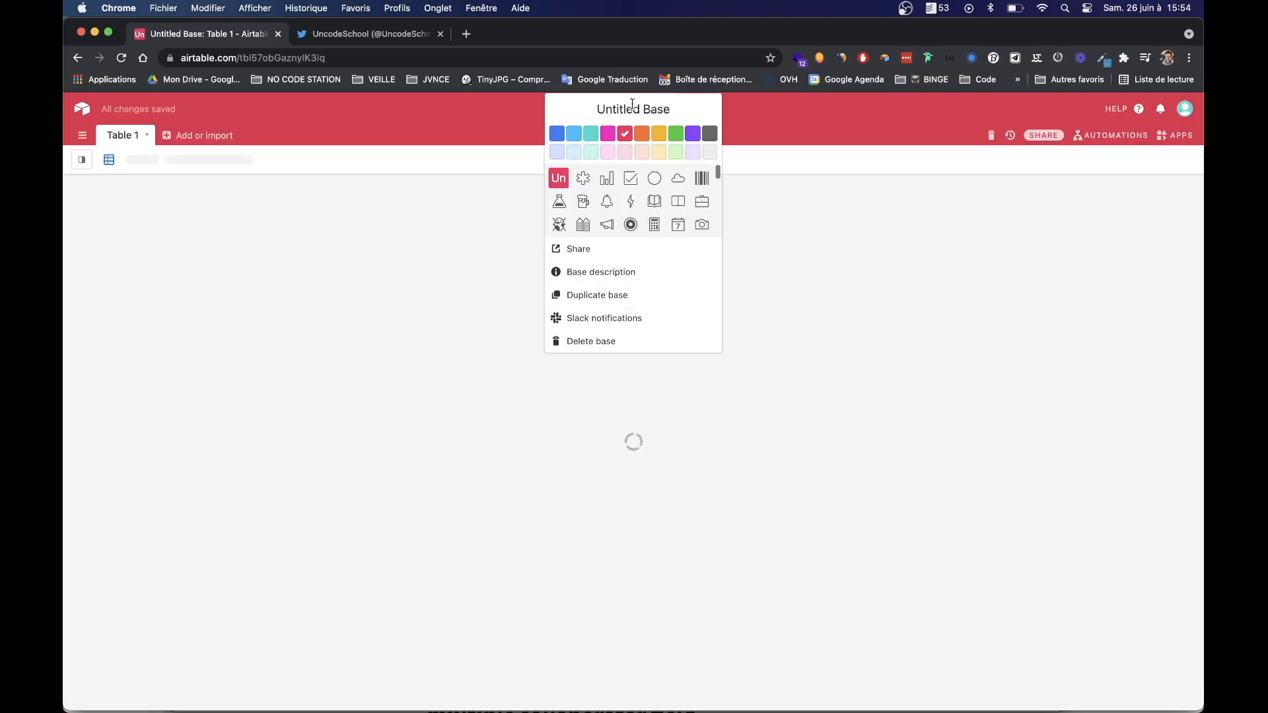
Step: Rename the untitled base to "Base Twitter"
type("Base Twi")
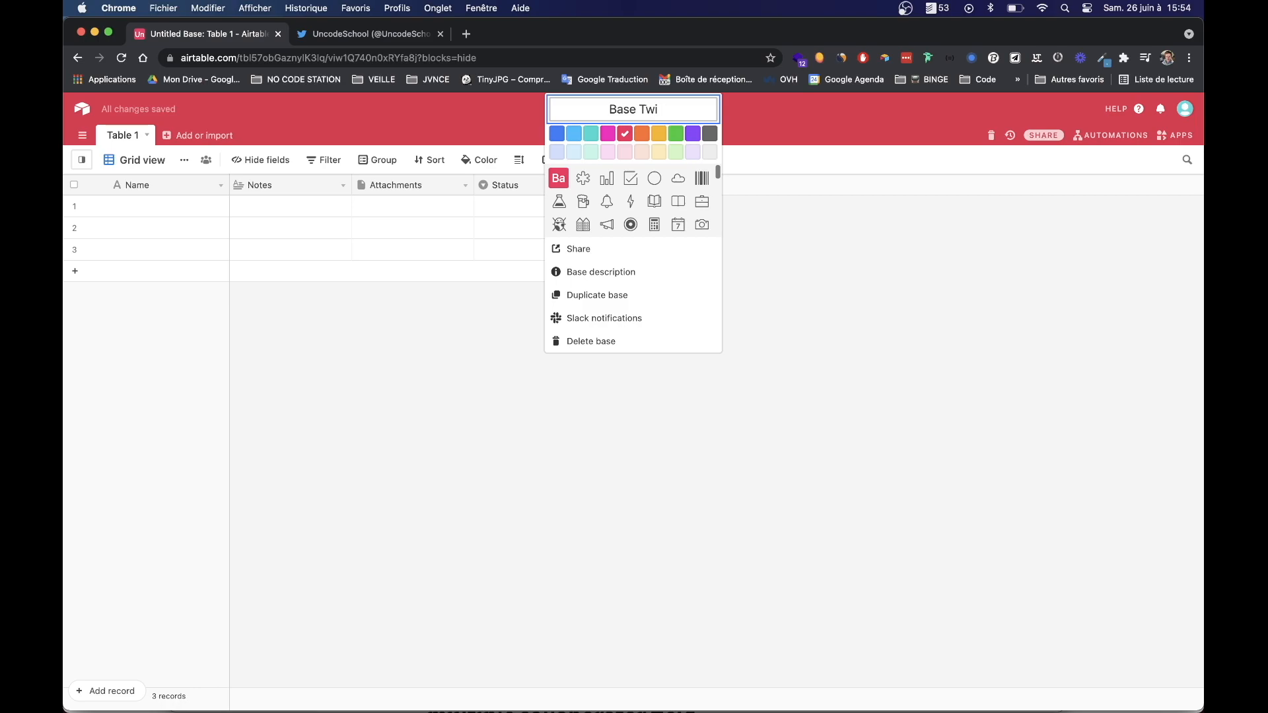
type("tter")
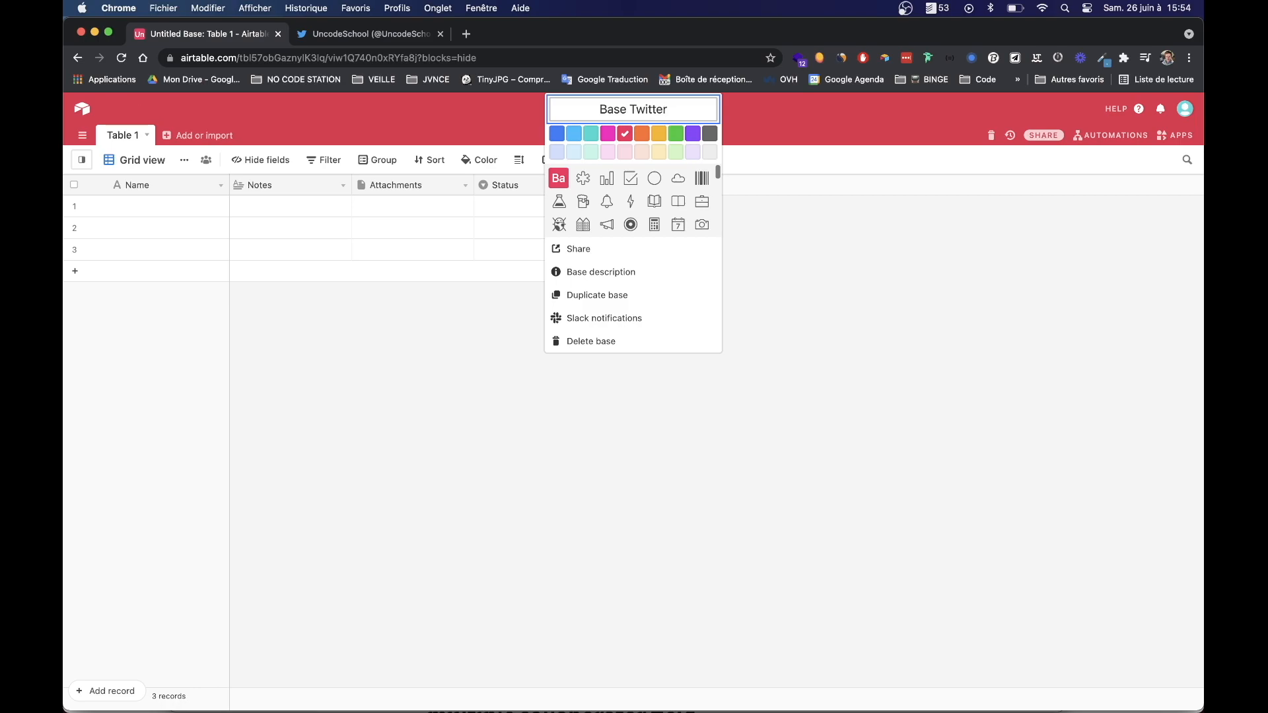
key("Return")
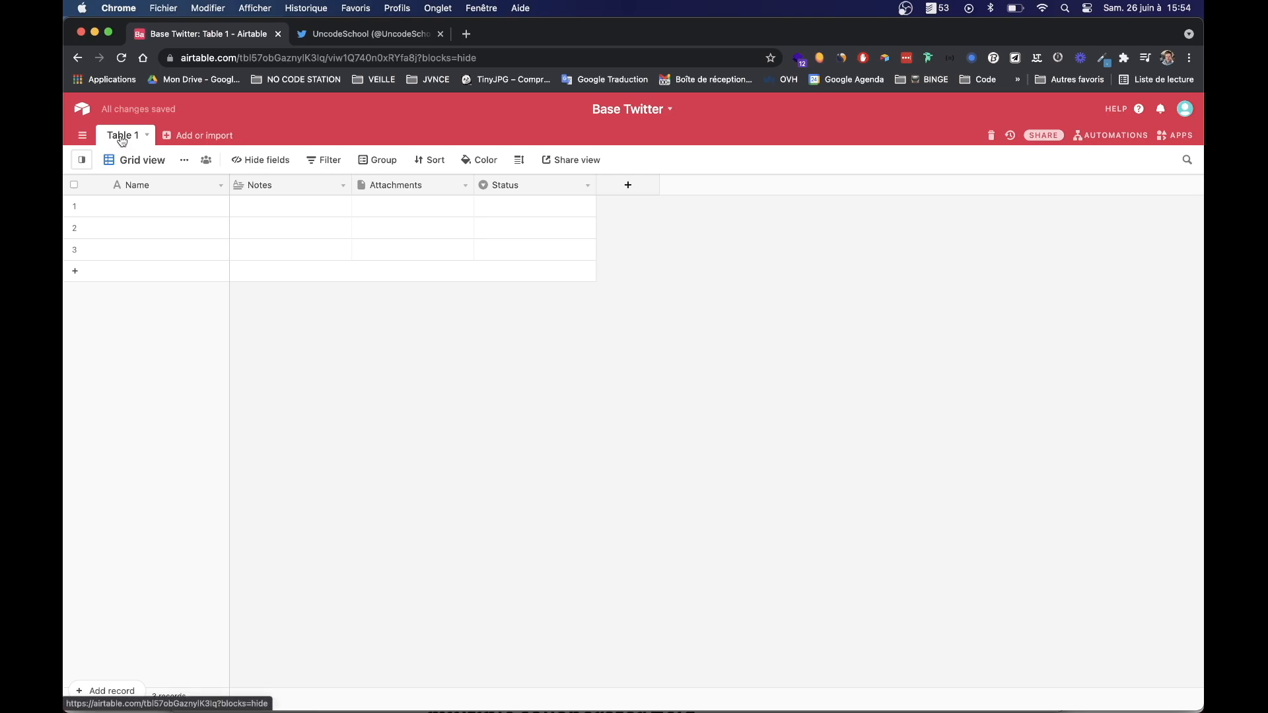
Step: Rename the table "Table 1" to "Mes tweets"
double_click(122, 138)
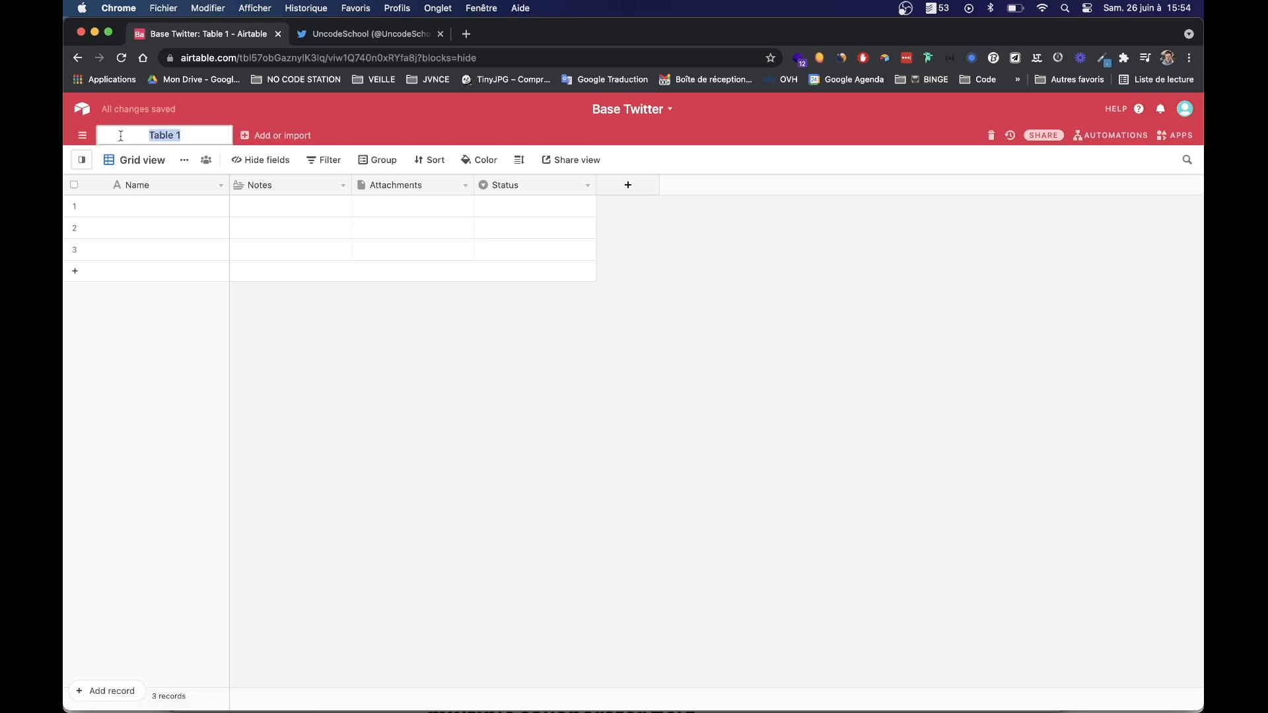
type("Mes tweets")
key("Return")
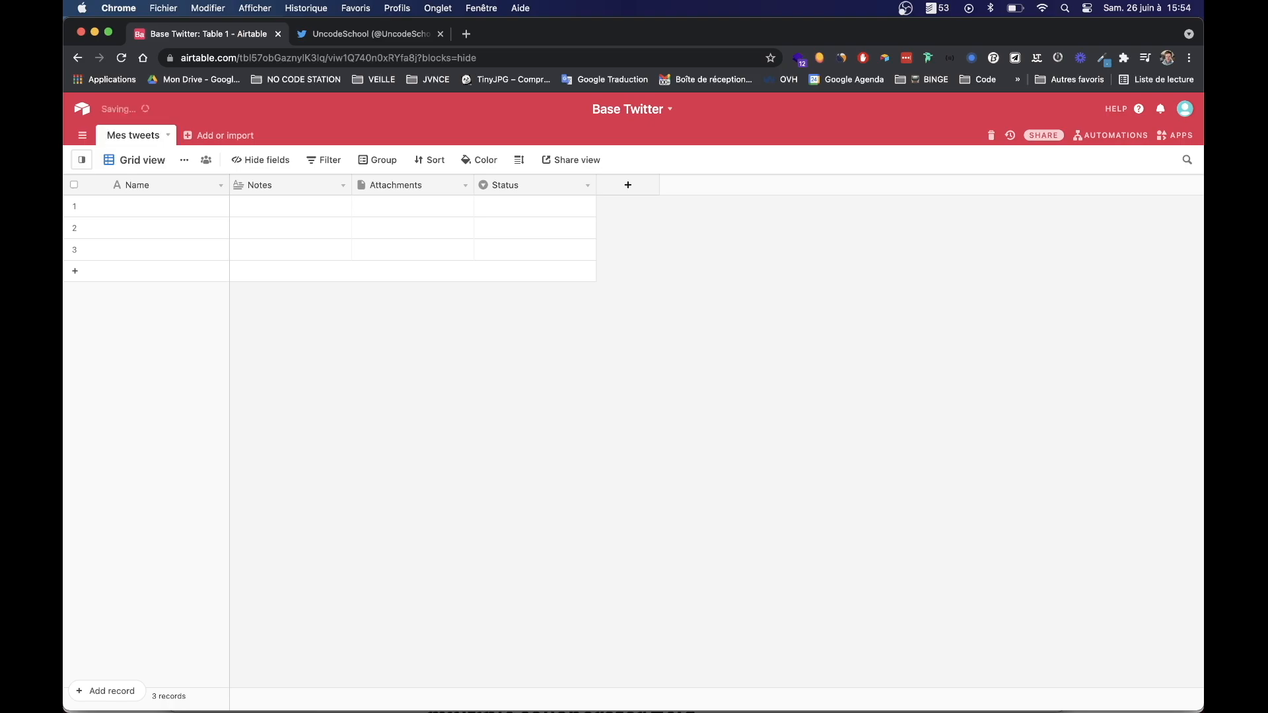
Step: Rename the primary field "Name" to "Tweet" and change its type to Long text
left_click(133, 208)
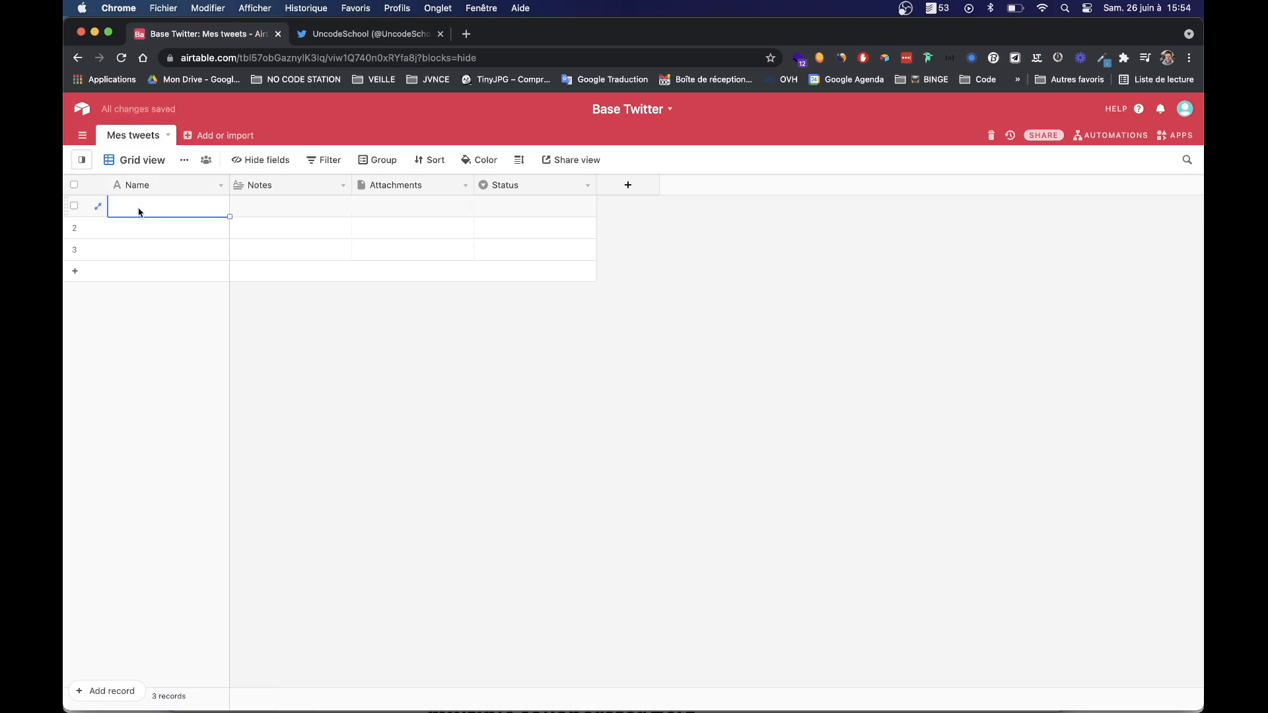
double_click(134, 187)
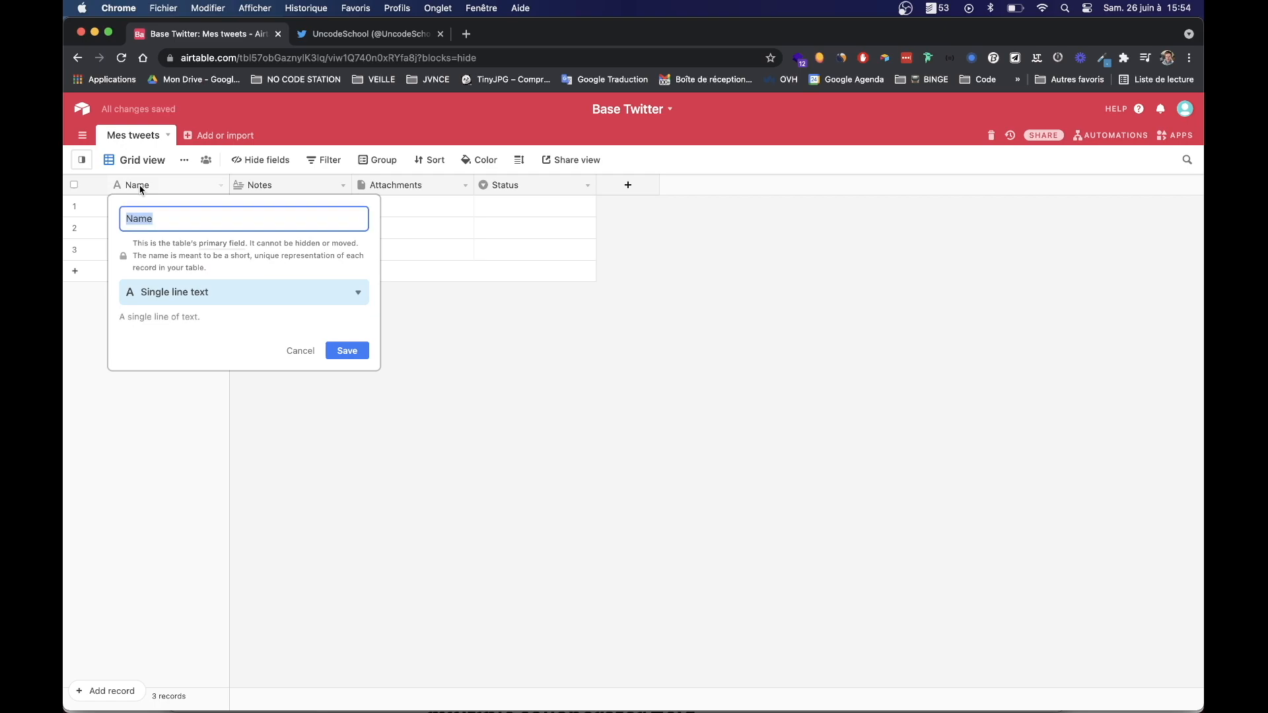
type("Tweet")
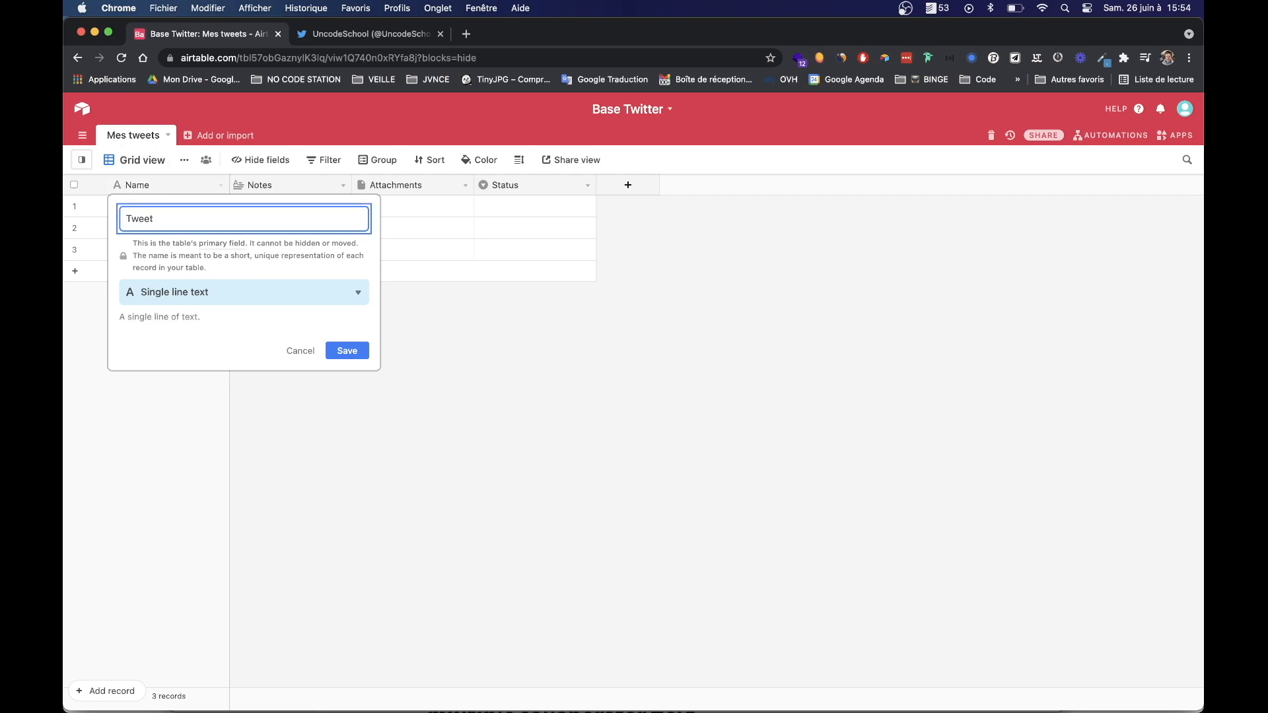
left_click(350, 291)
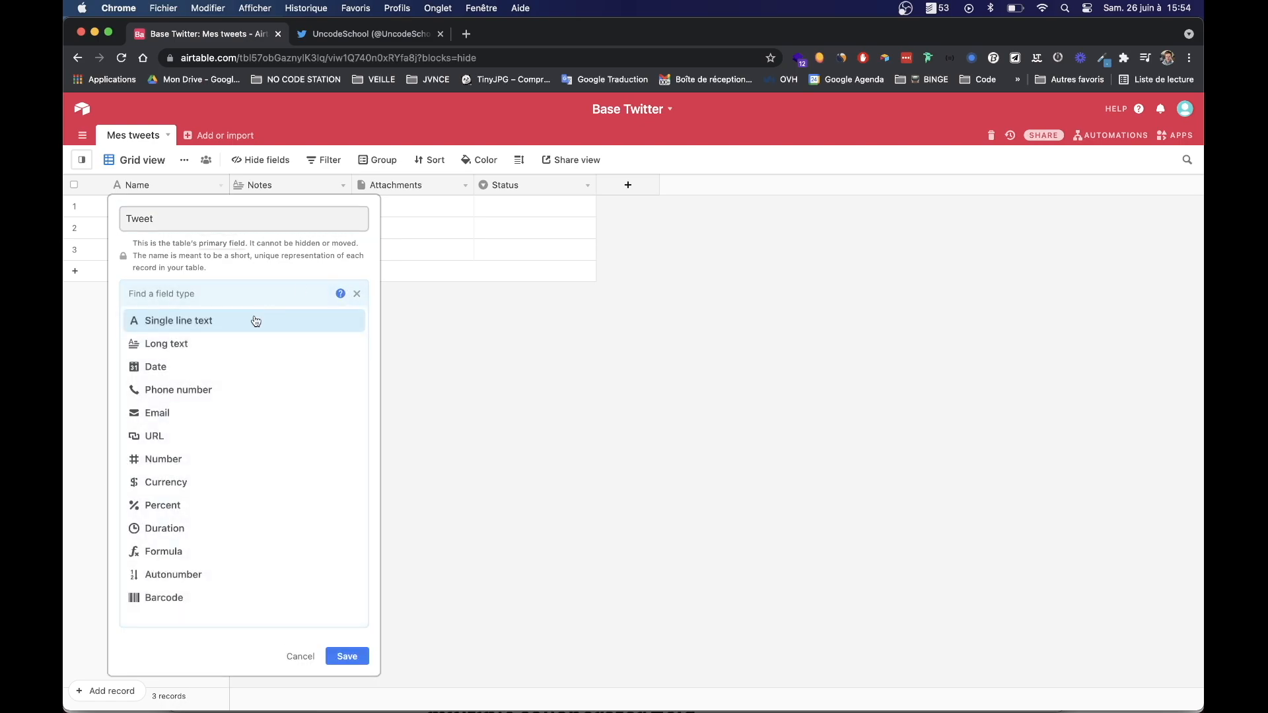
left_click(182, 350)
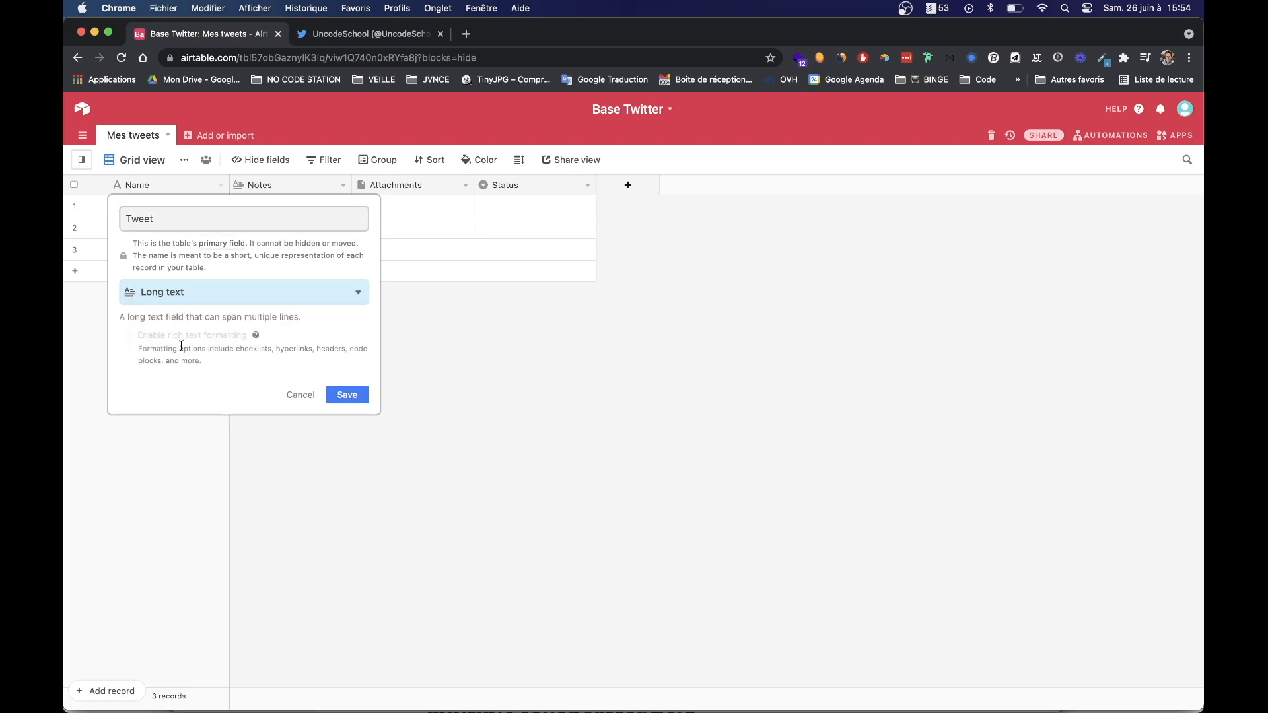
left_click(347, 395)
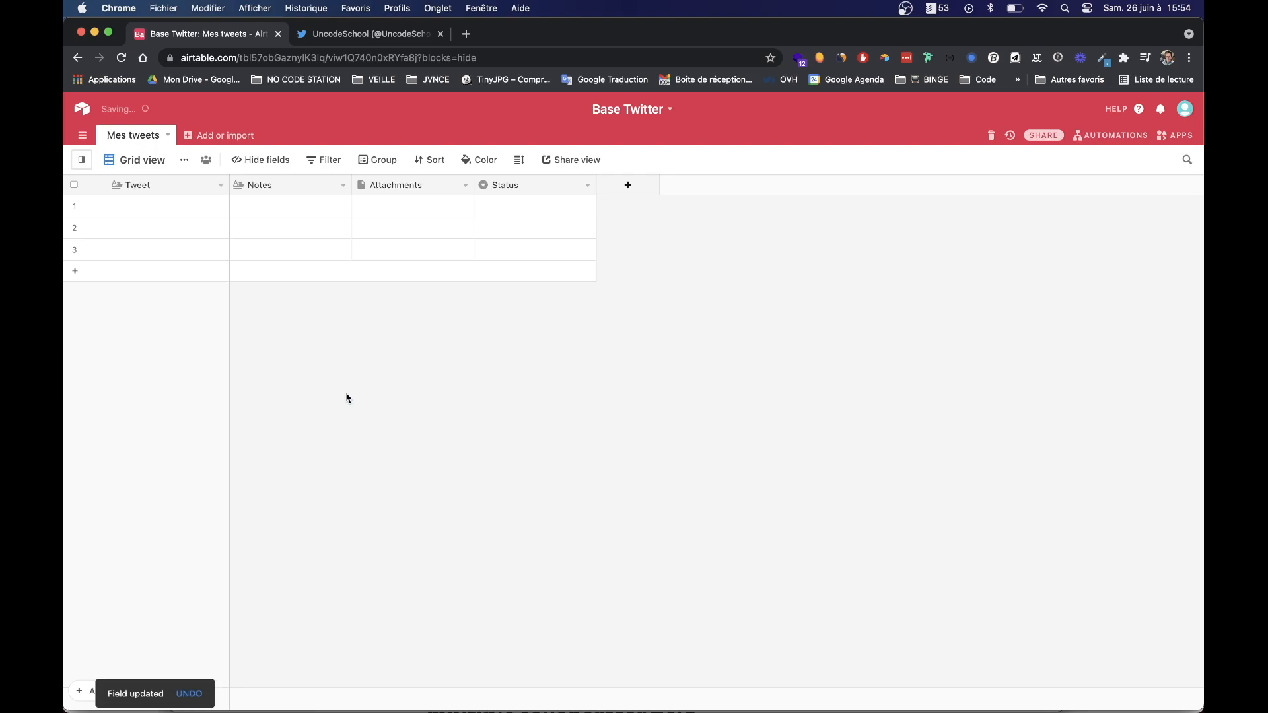
Step: Enter "Mon premier tweet sur le no code" as the Tweet of the first record
double_click(136, 209)
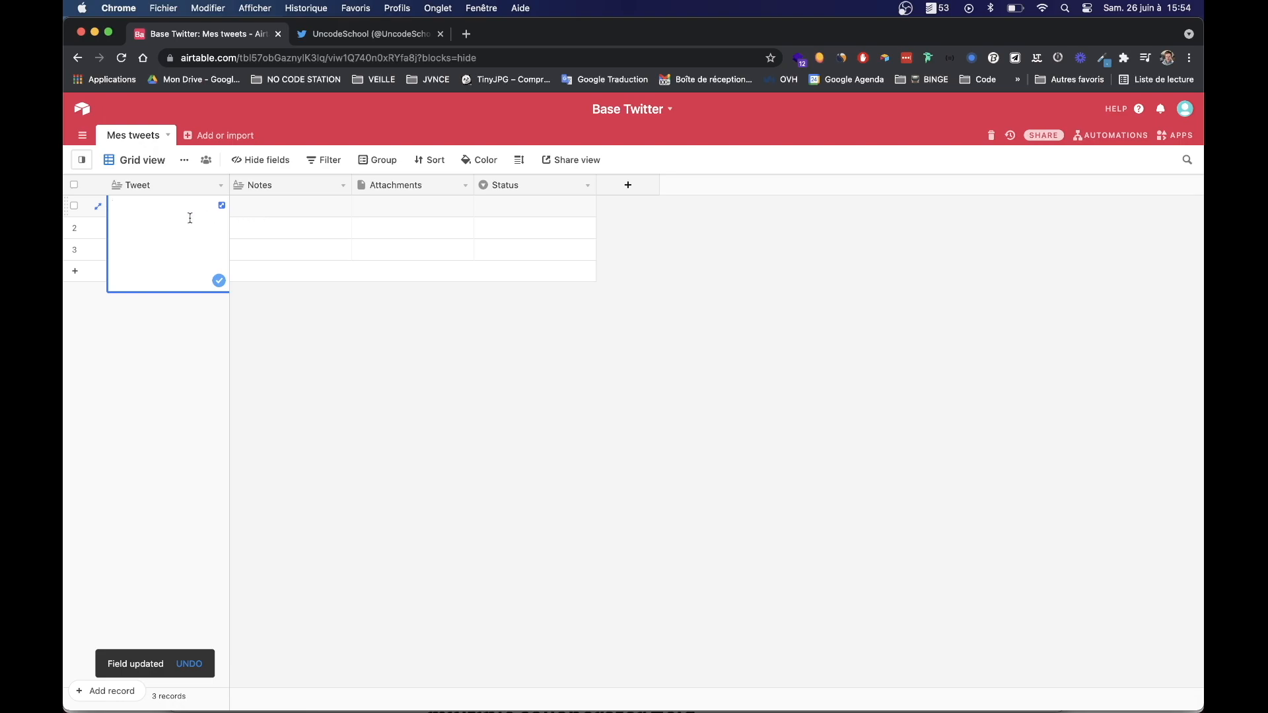
type("Mon ")
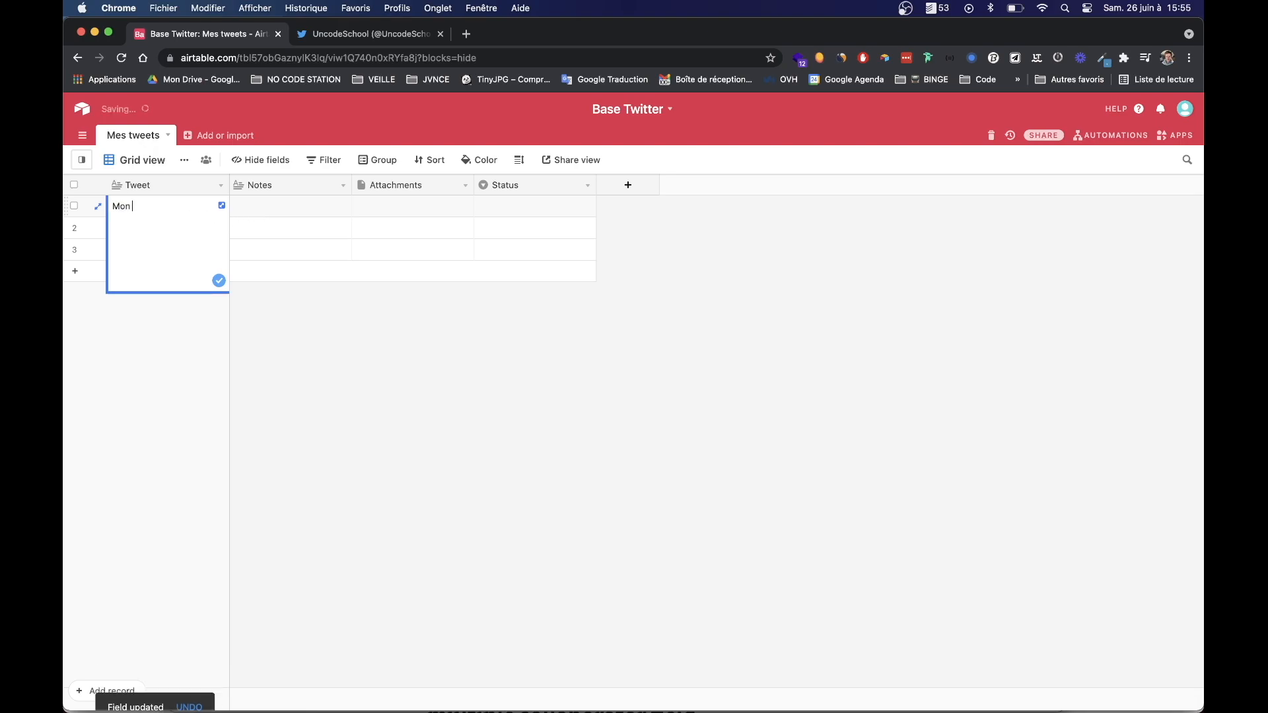
type("premier tweet s")
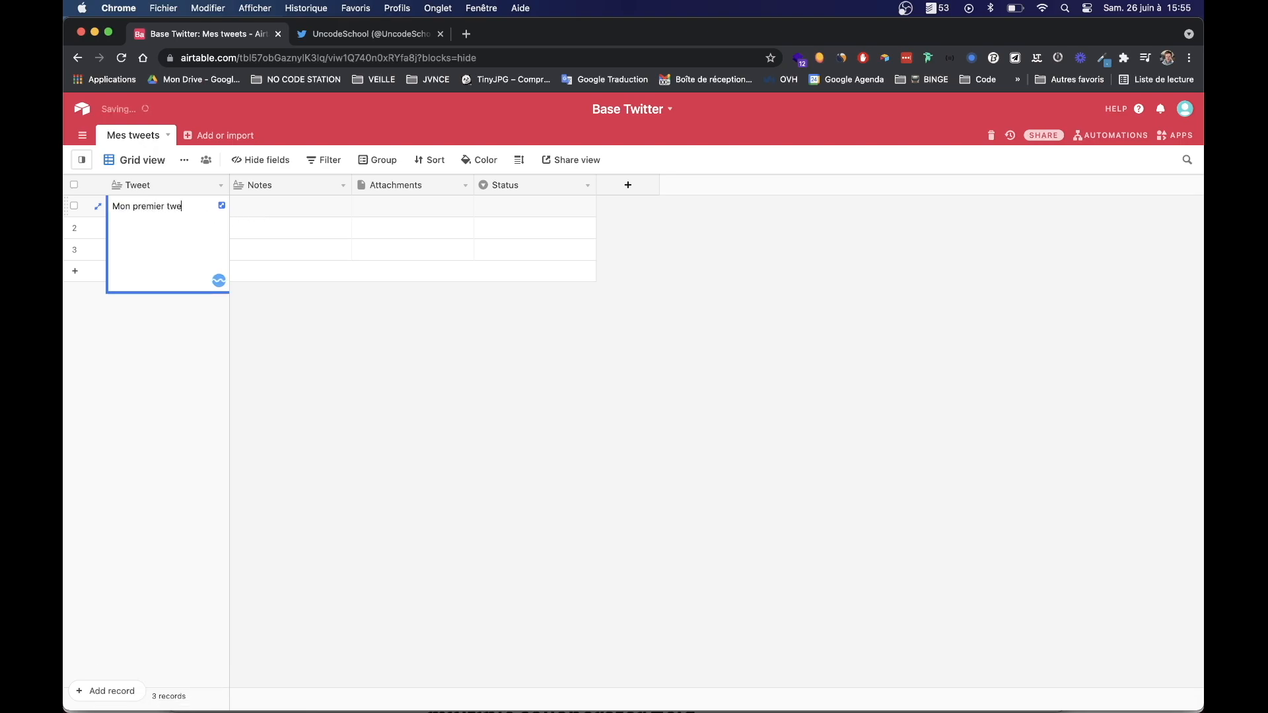
type("ur le no code")
key("Return")
left_click(385, 307)
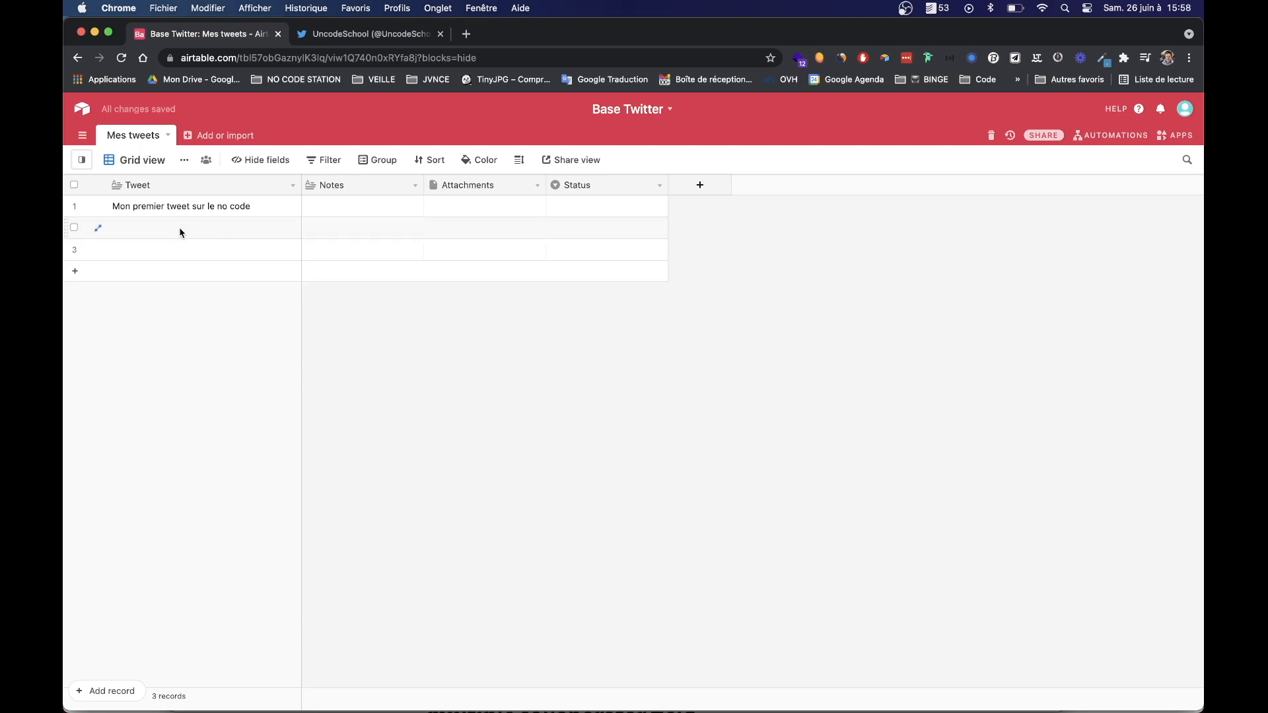
Step: Enter "J'adore Airtable et Twitter pour mes automatisations 🚀" as the Tweet of the second record
left_click(173, 229)
type("J")
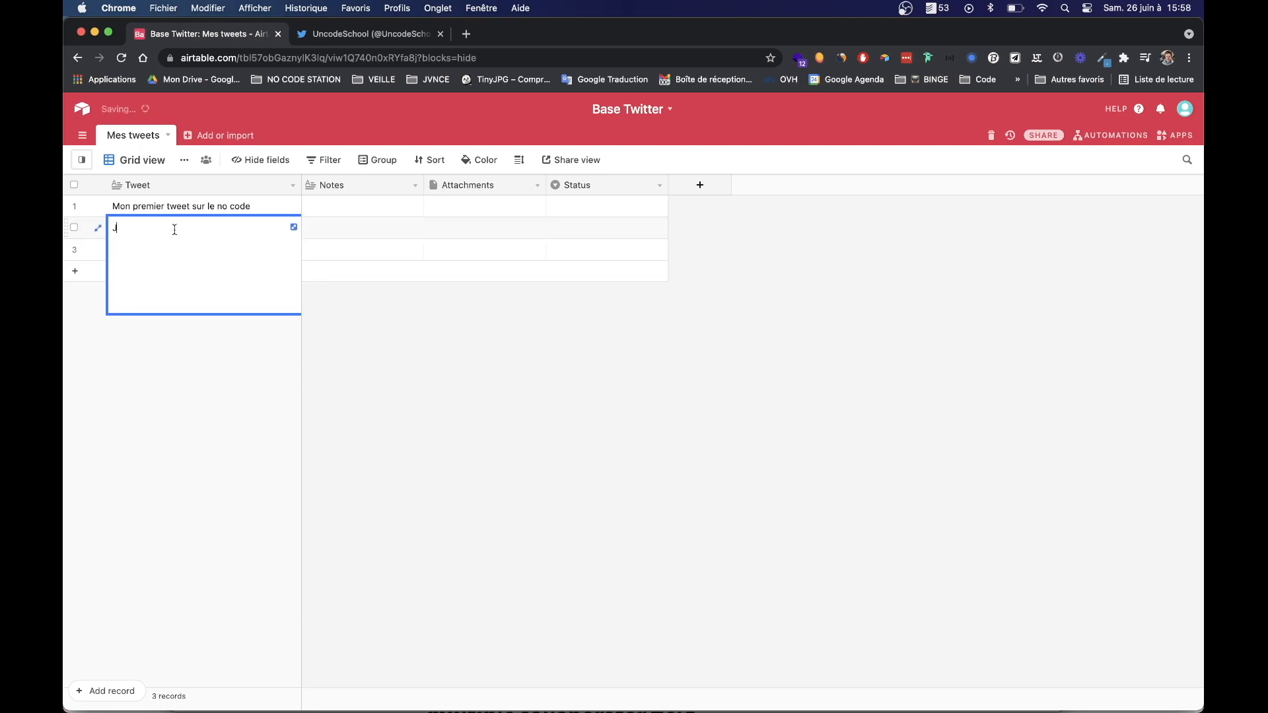
type("'adore Airtable et Twitter pour mes auto")
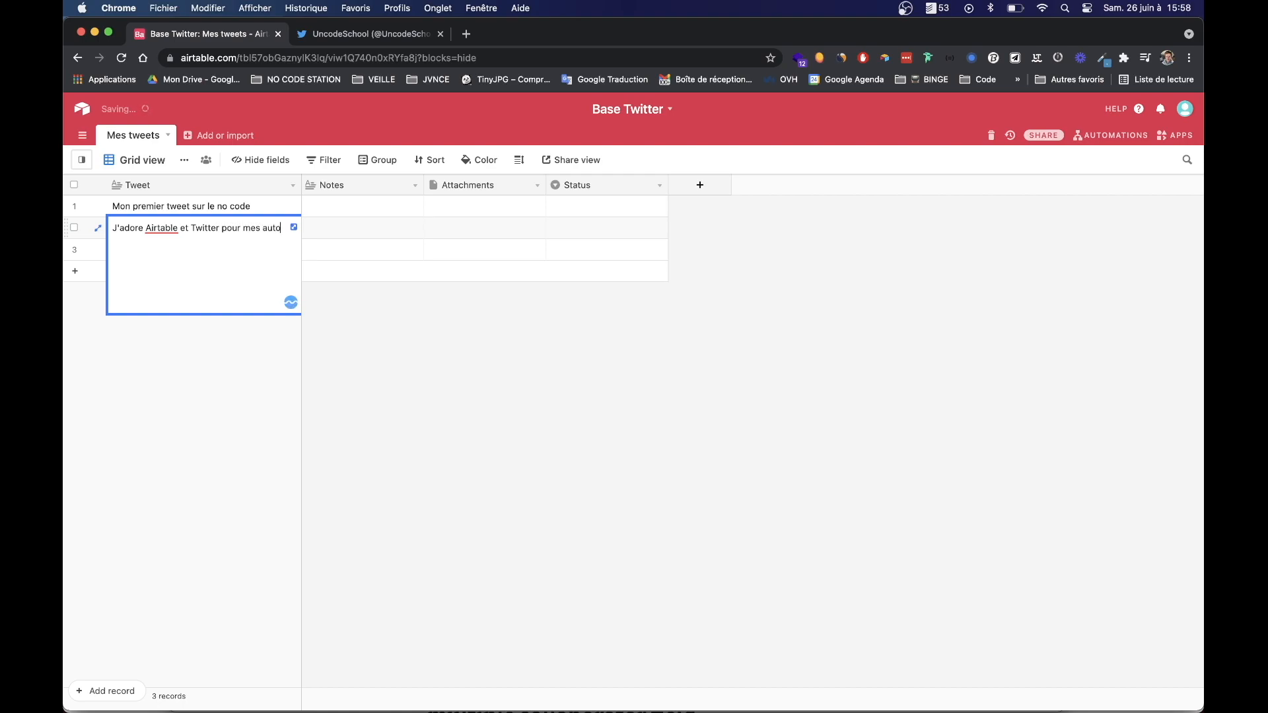
type("matisations")
key("ctrl+super+space")
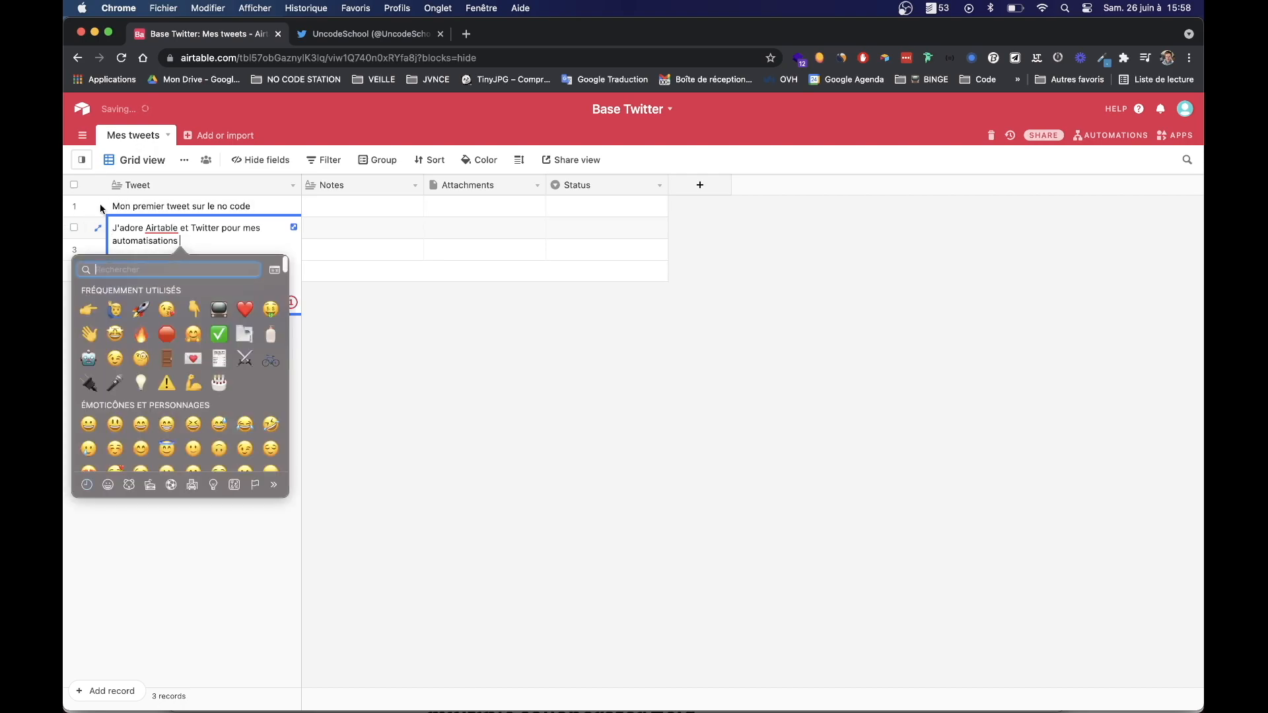
left_click(142, 309)
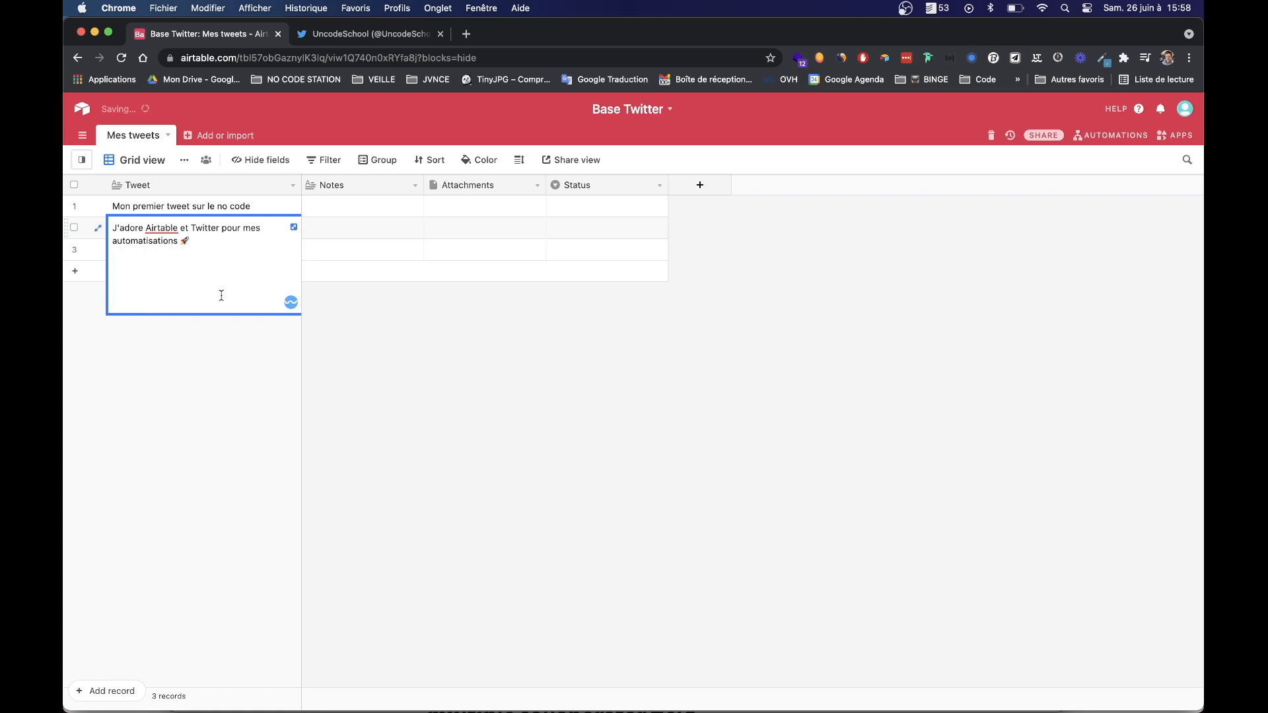
left_click(374, 354)
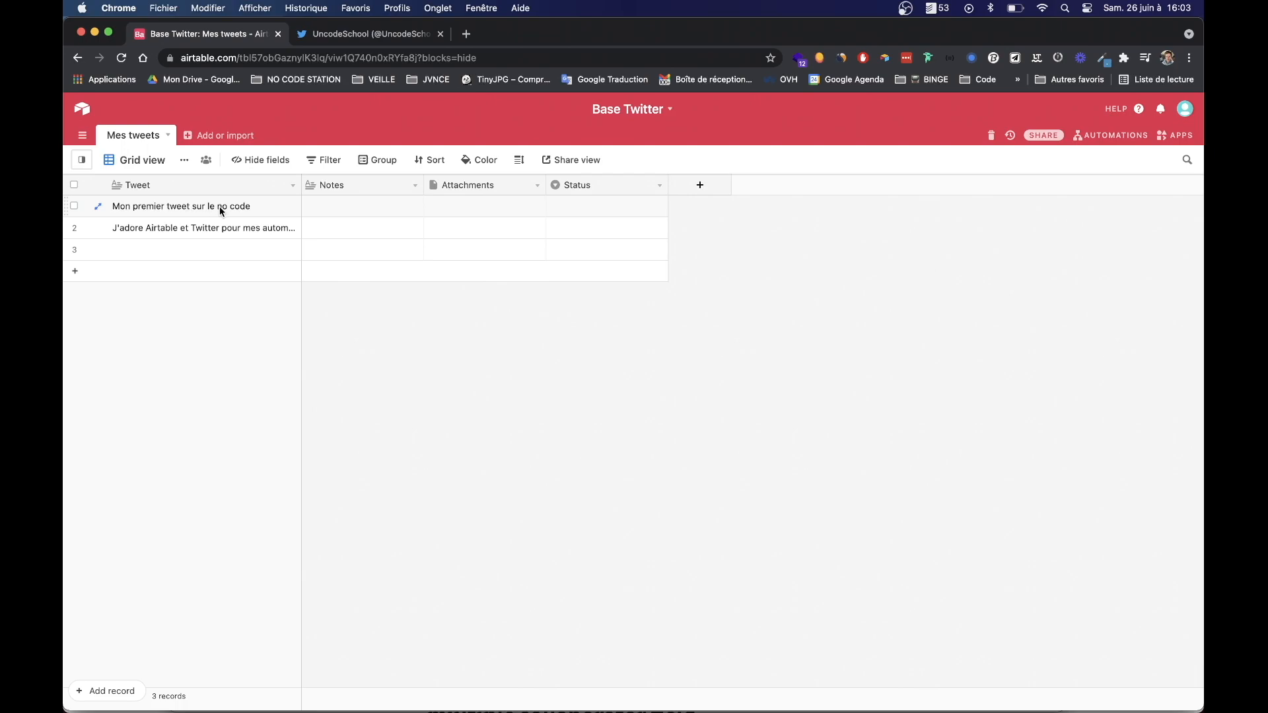
Step: Rename the "Notes" field to "Nombre de caractères" and set its type to Formula
double_click(340, 185)
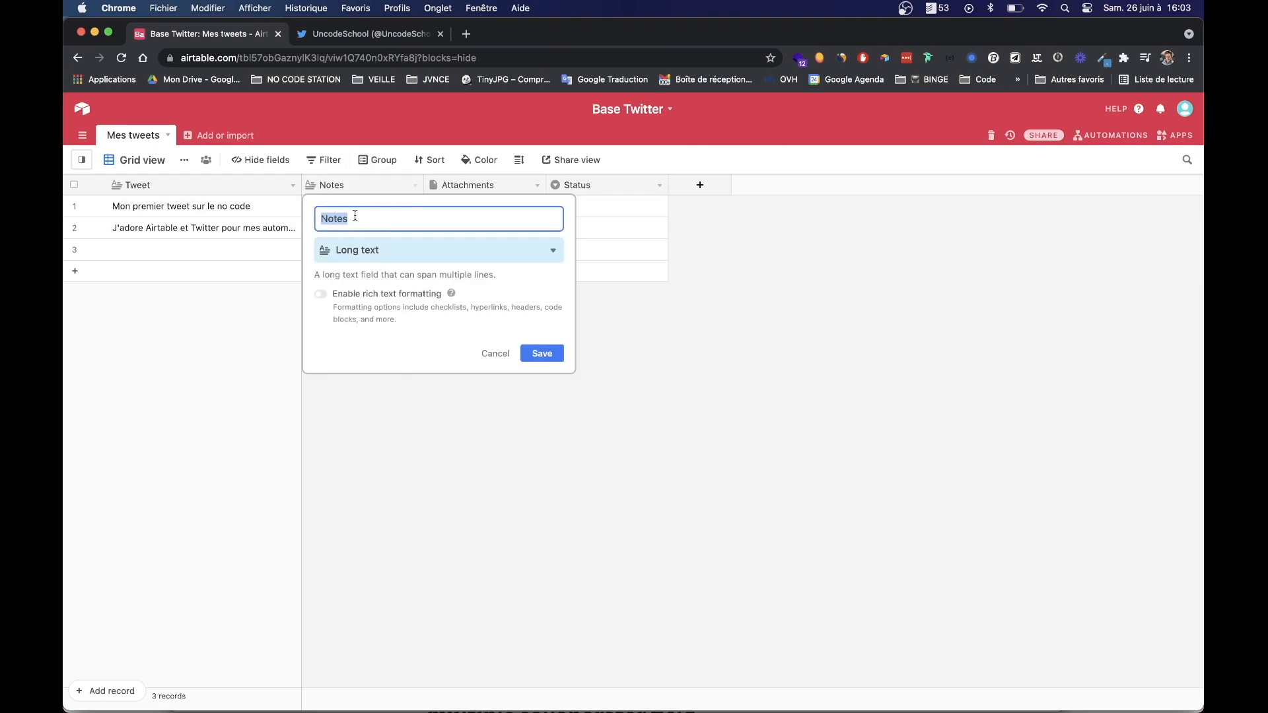
type("Nom")
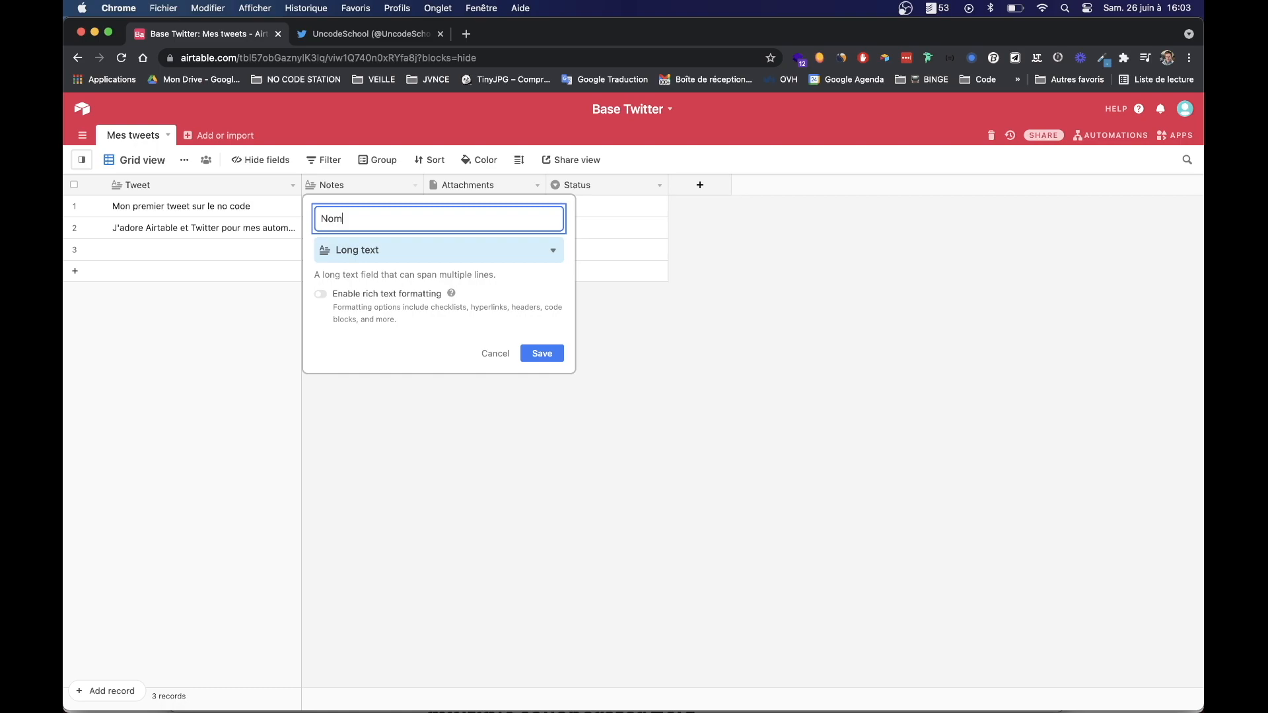
type("bre de caractères")
left_click(400, 257)
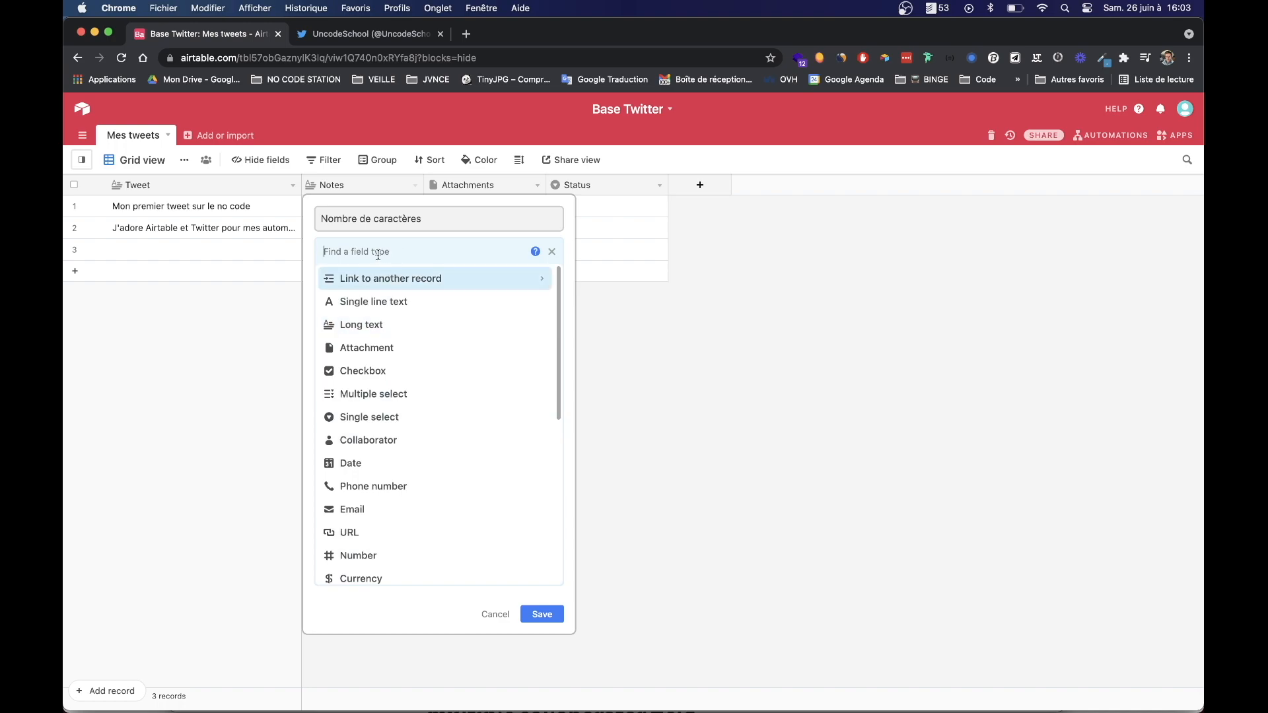
type("form")
left_click(365, 275)
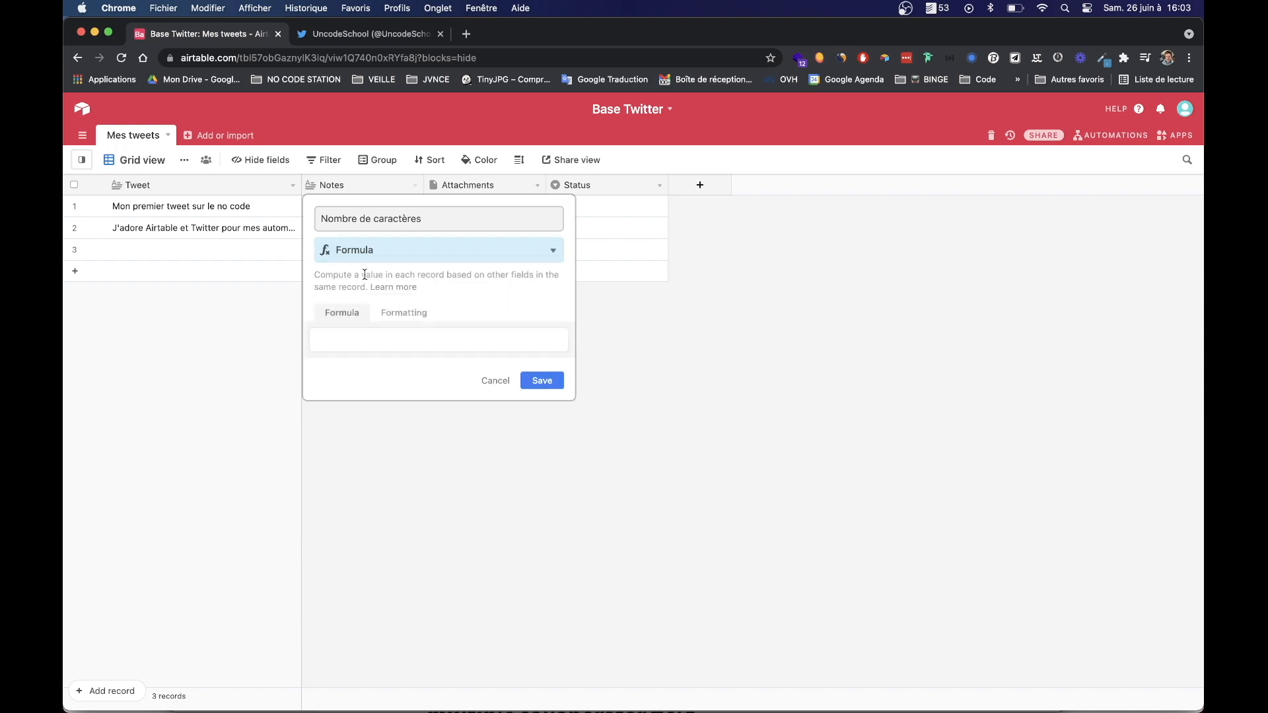
Step: Compute the tweet's length in the "Nombre de caractères" field with the LEN function on the Tweet field and save it
left_click(354, 339)
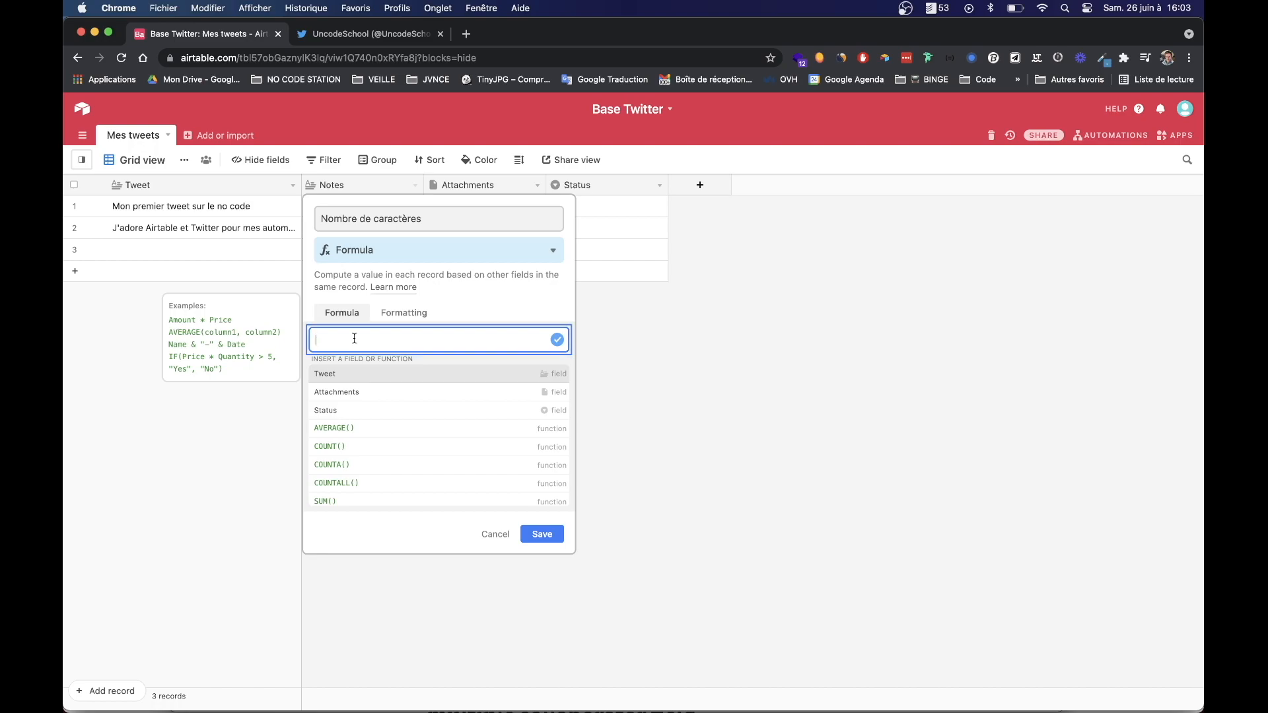
type("LEN")
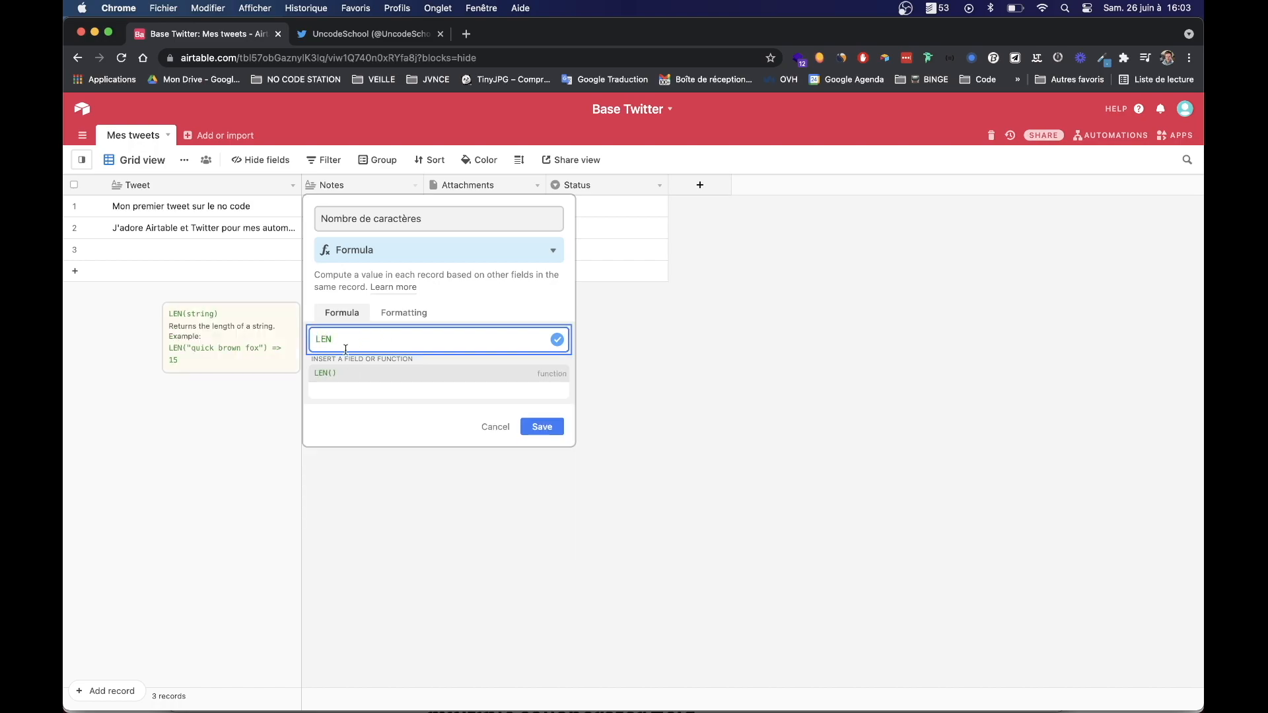
left_click(326, 373)
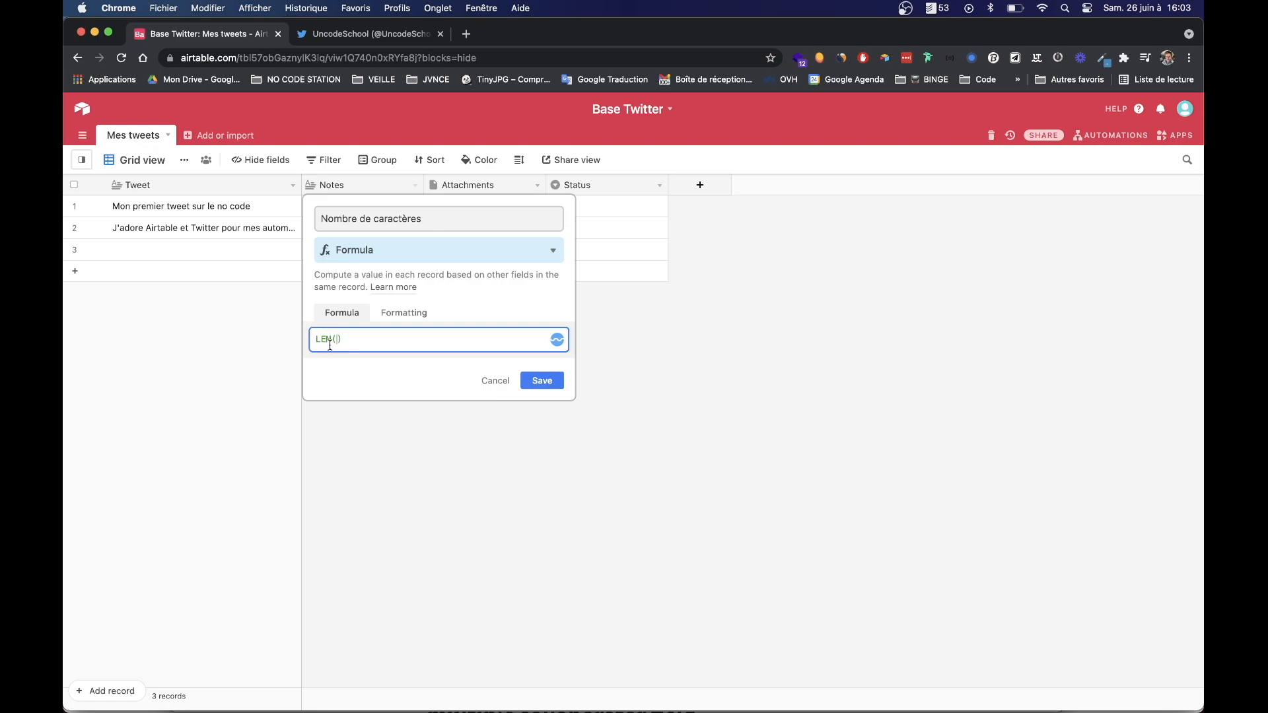
left_click(337, 339)
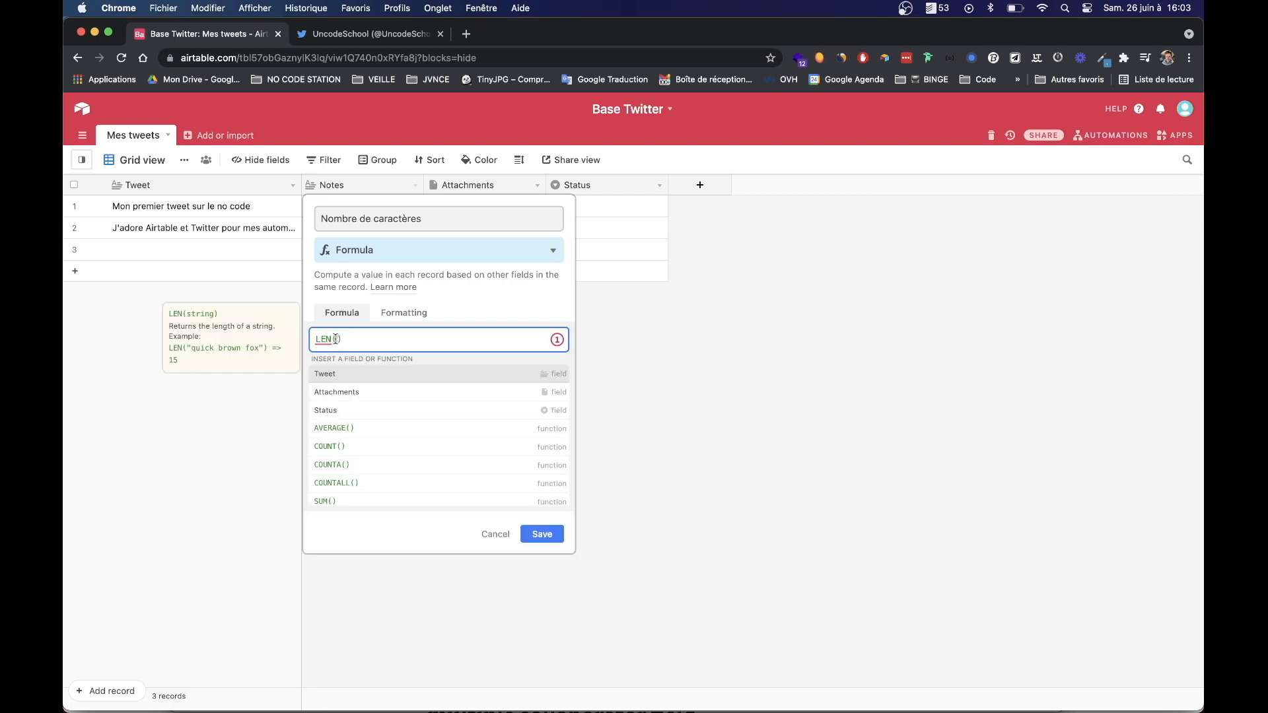
left_click(336, 376)
left_click(540, 382)
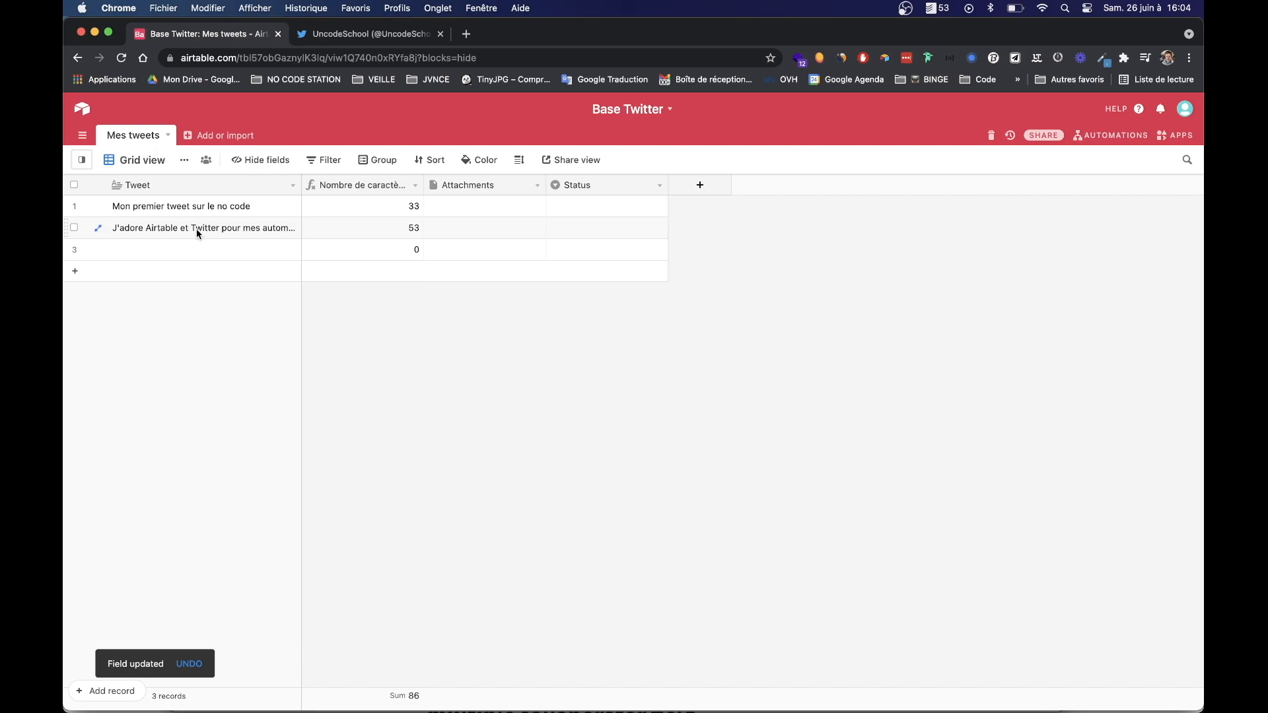
left_click(411, 229)
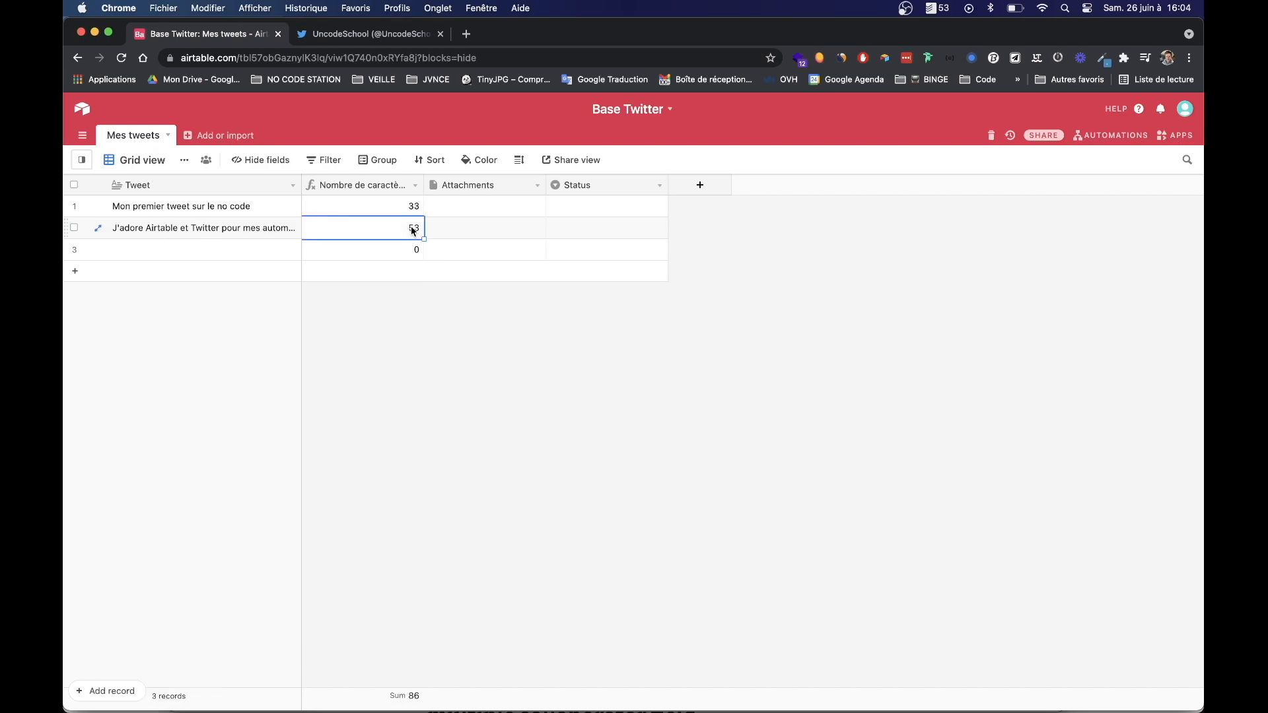
Step: Rename the "Attachments" field to "Statut" and change its type to Single select
left_click(473, 188)
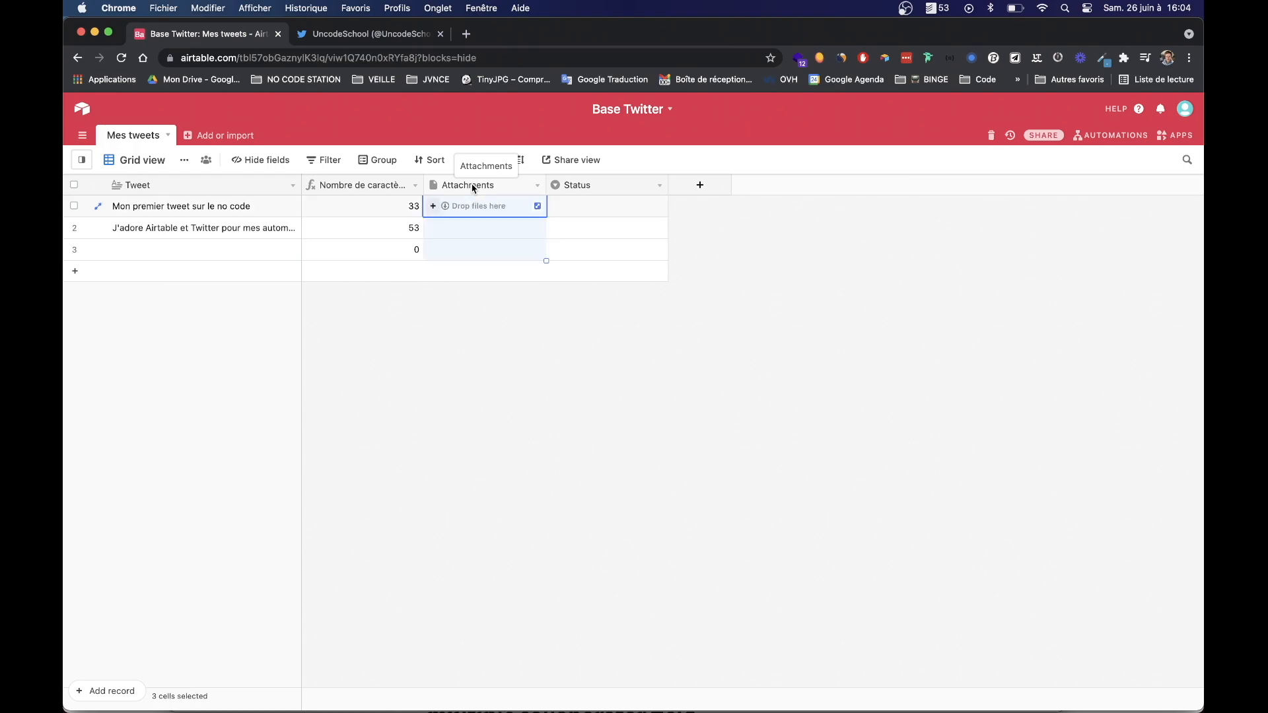
double_click(473, 188)
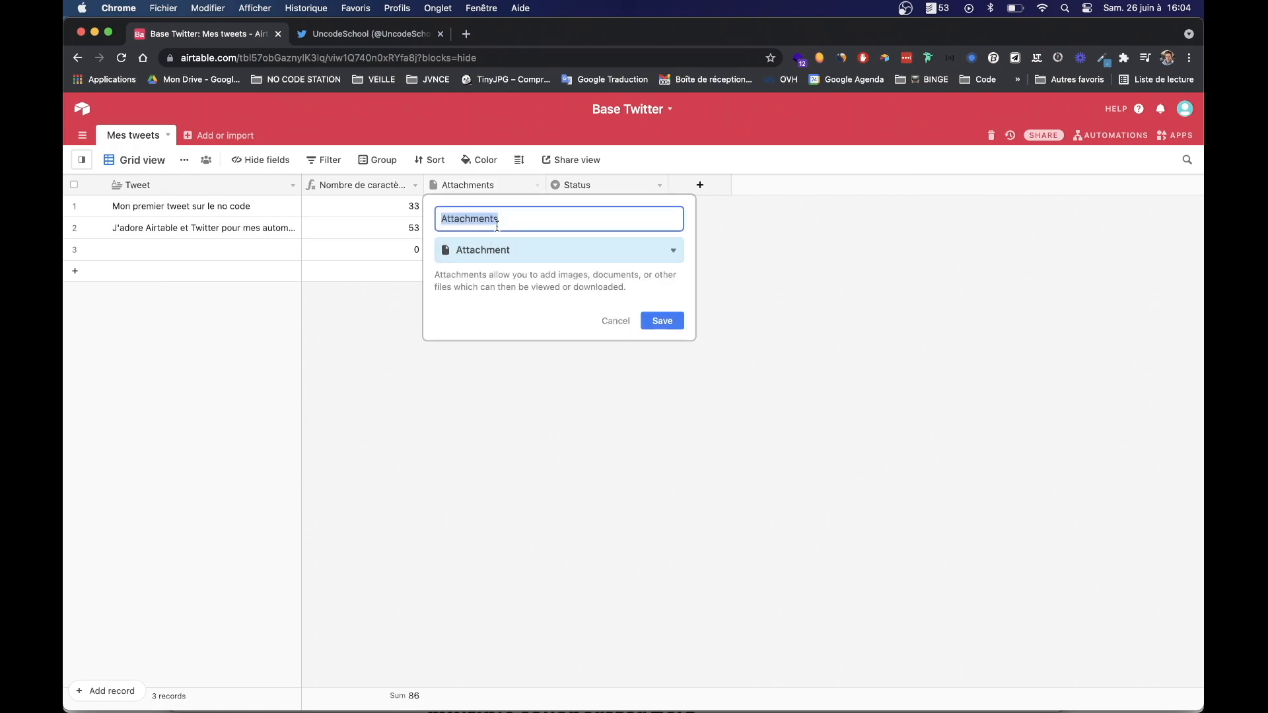
type("Statut")
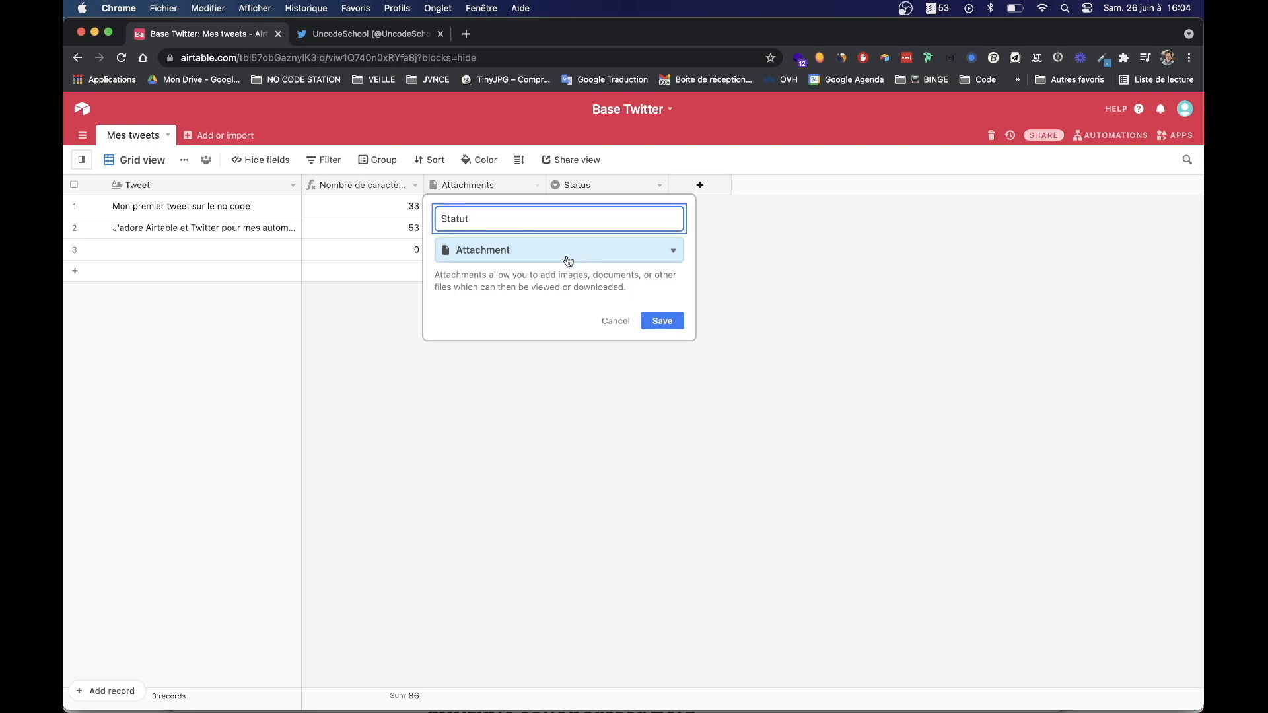
left_click(557, 251)
left_click(497, 418)
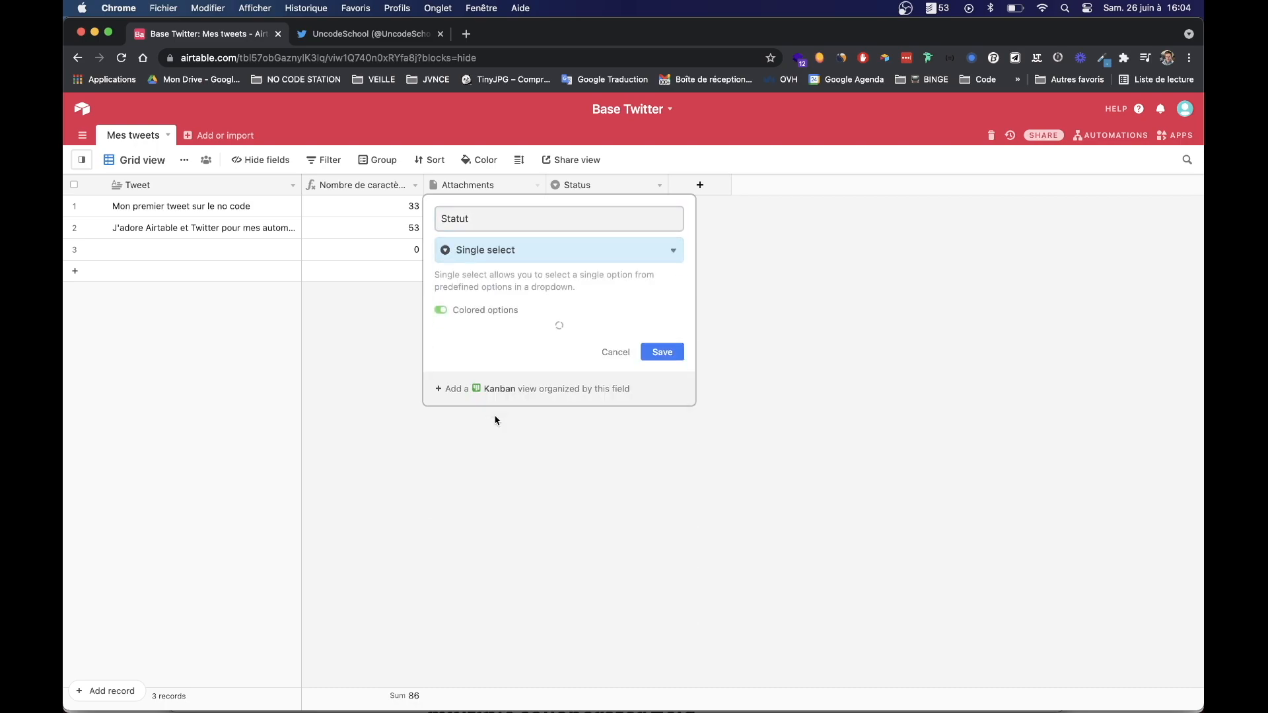
Step: Add the options "A envoyer" and "Envoyé" to the "Statut" field and save it
left_click(475, 365)
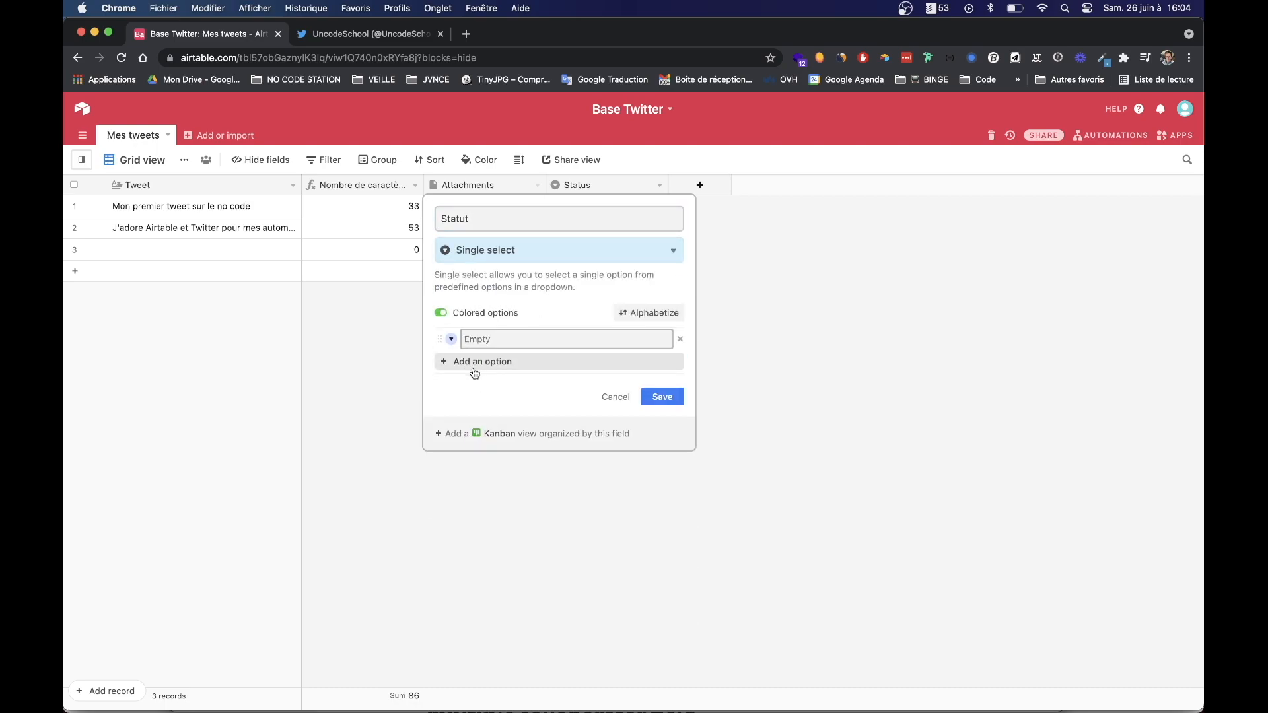
type("A envoyer")
left_click(504, 363)
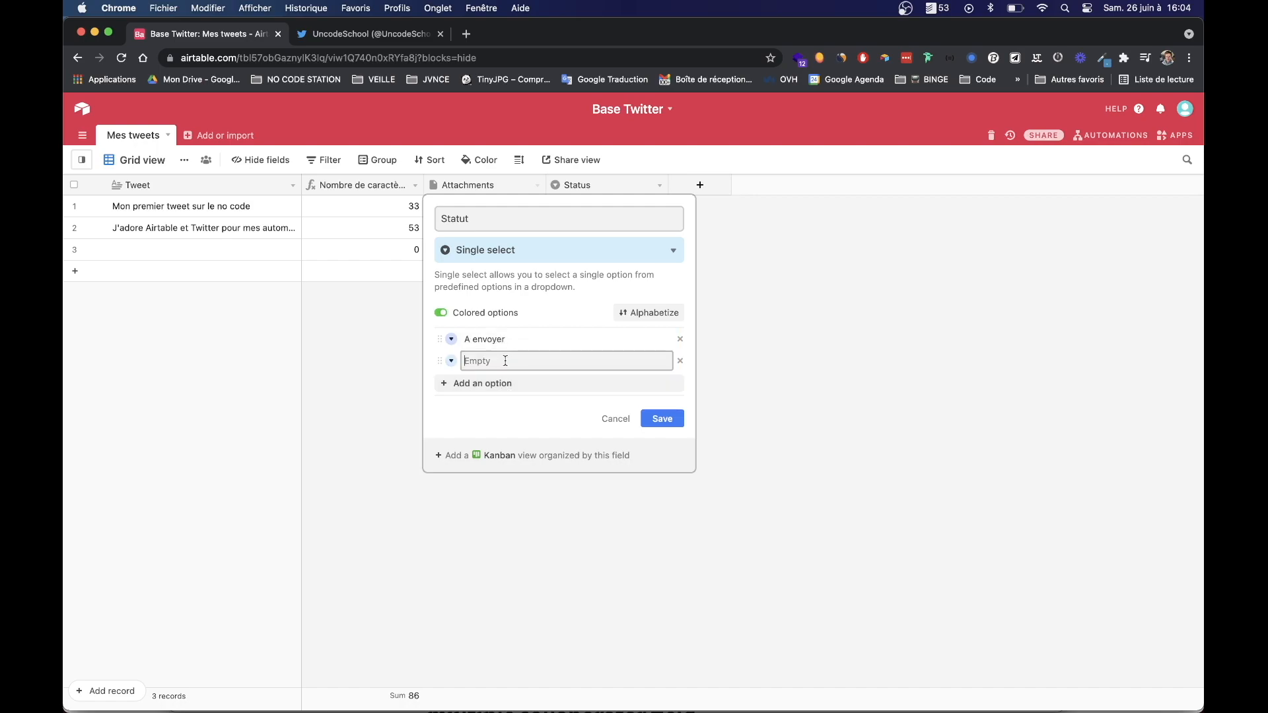
type("Envoyé")
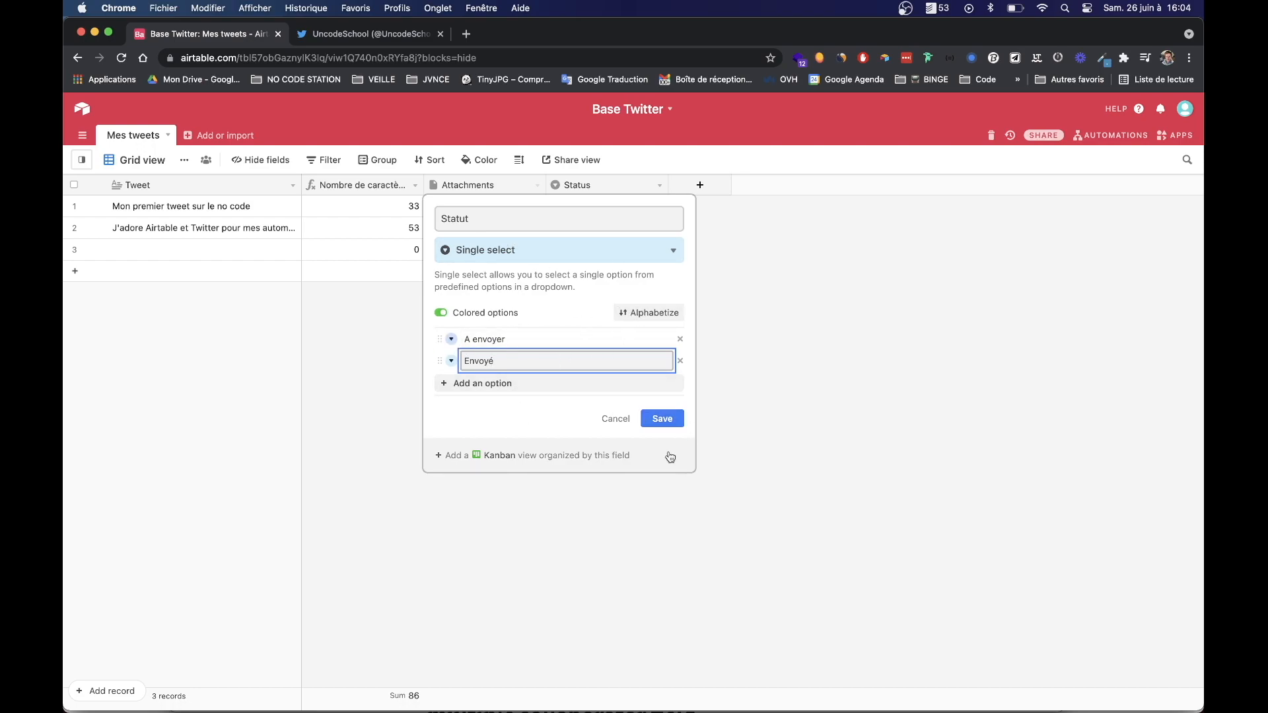
left_click(662, 419)
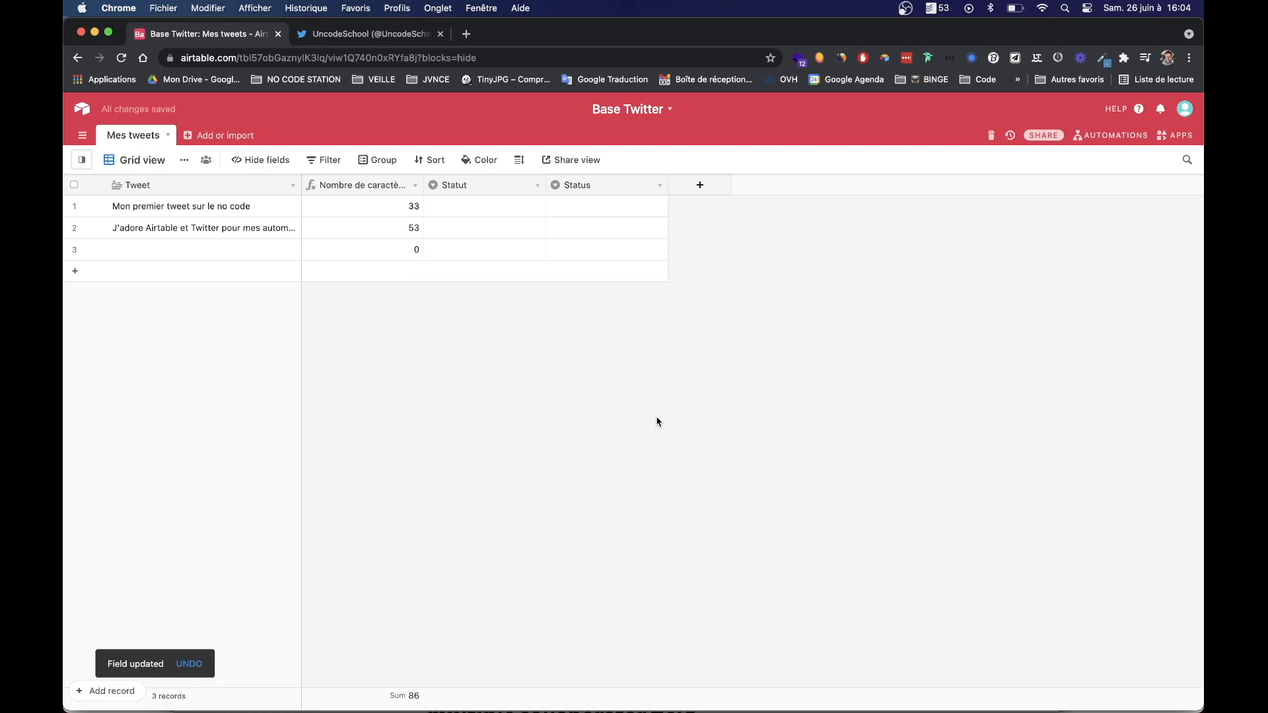
Step: Turn the "Status" field into an Attachment field named "PJ" and widen its column slightly
left_click(600, 185)
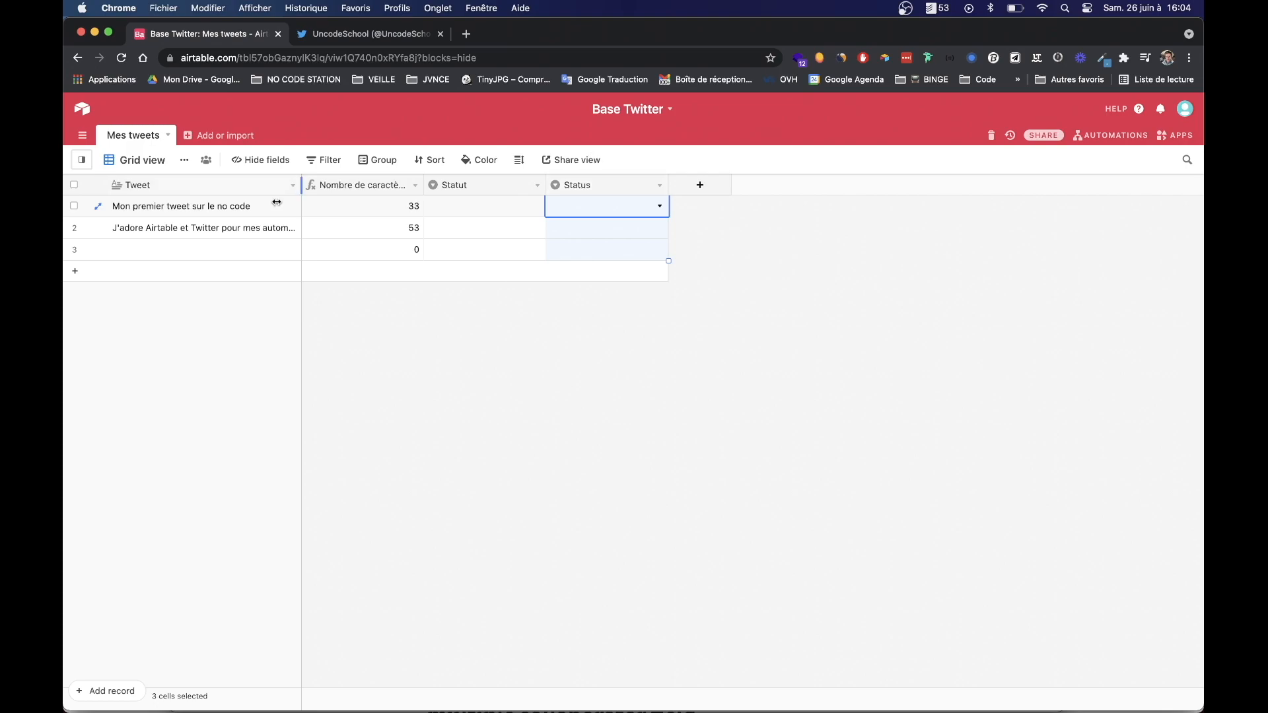
double_click(580, 186)
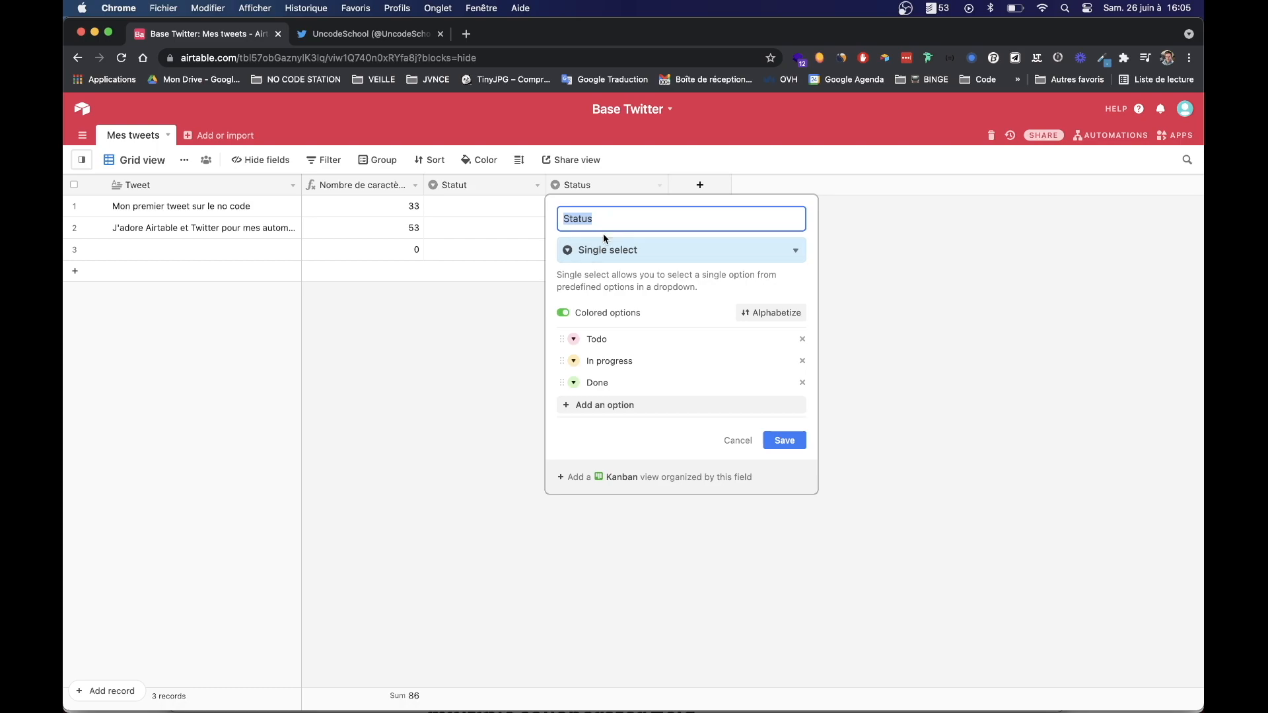
type("PJ")
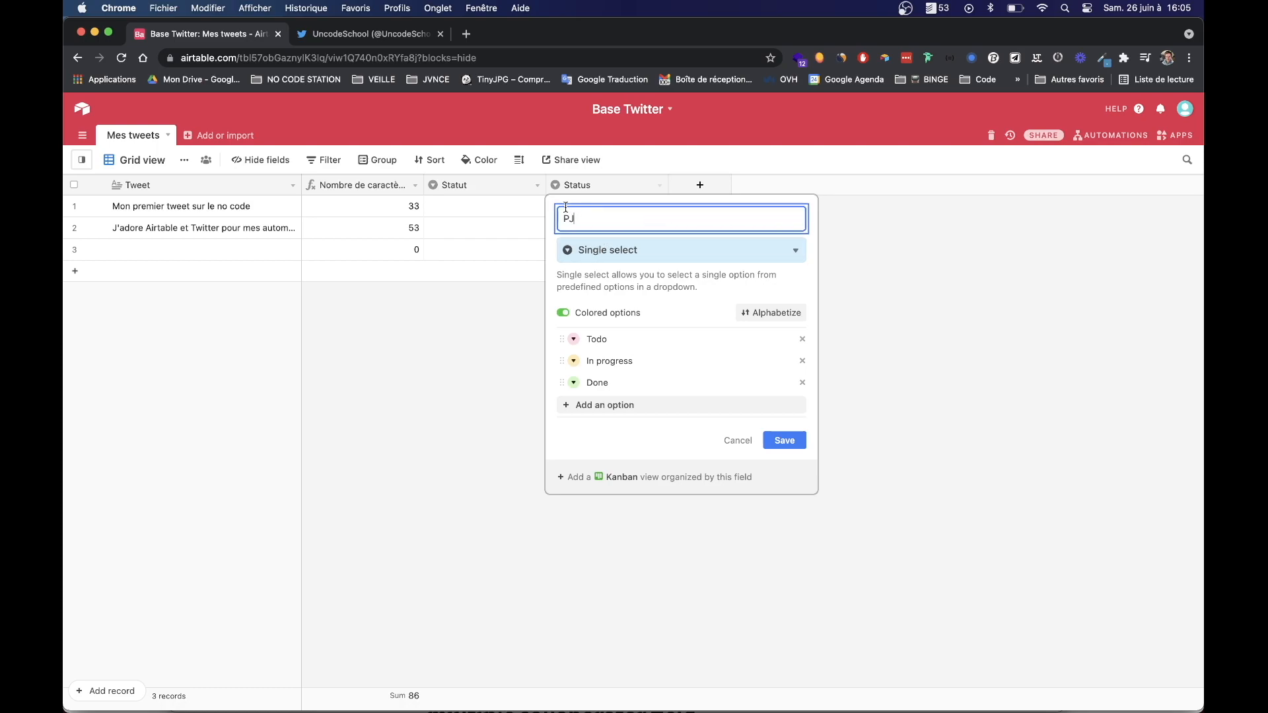
left_click(640, 251)
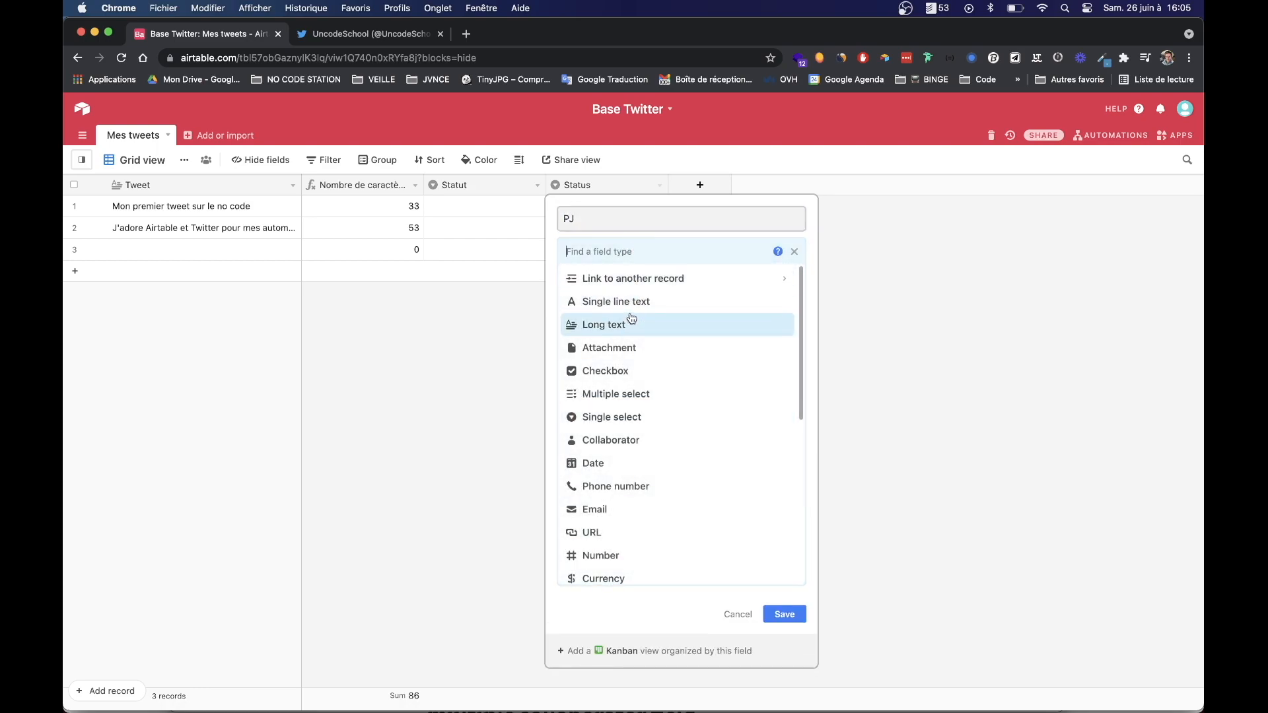
left_click(620, 347)
left_click(784, 320)
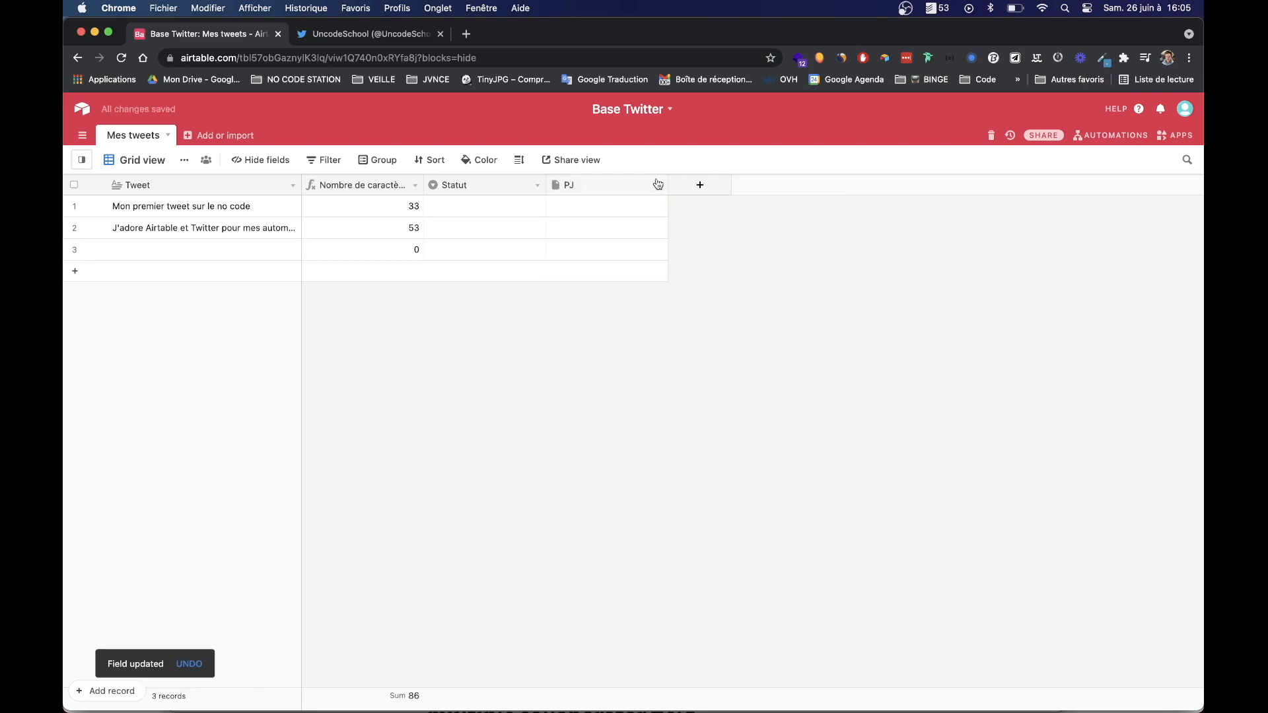
left_click_drag(669, 185, 690, 185)
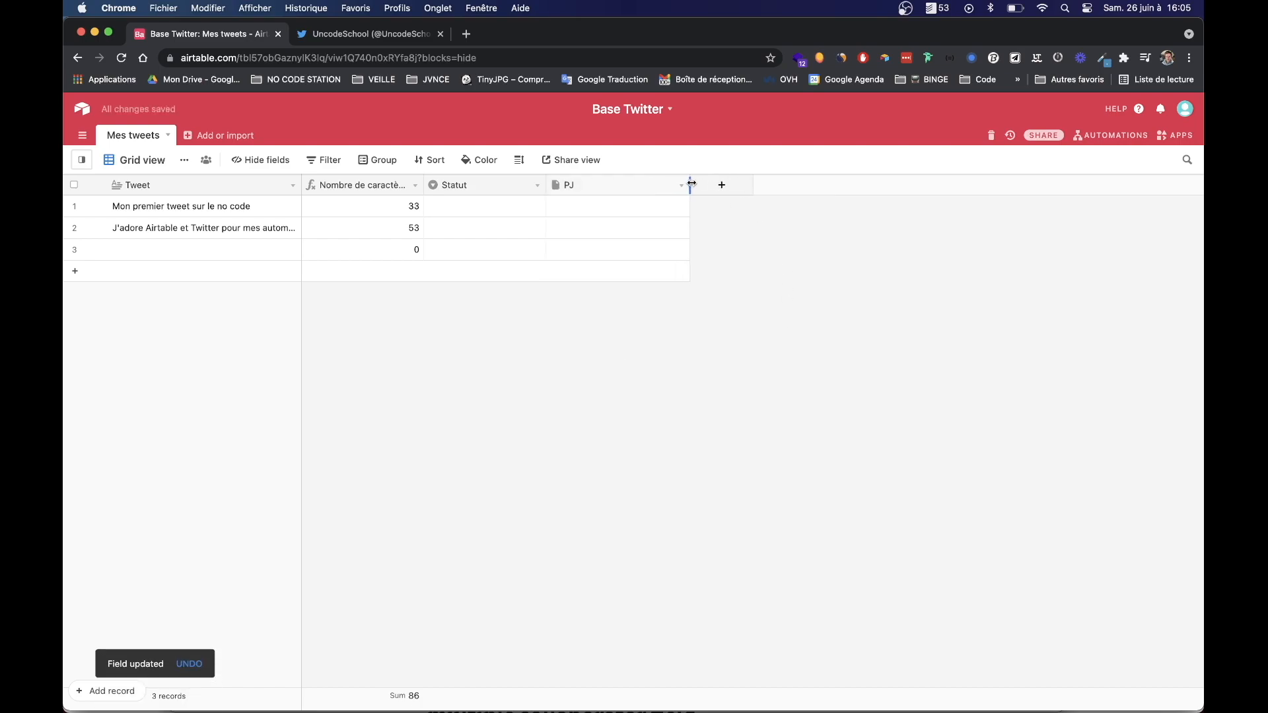
Step: Start a new field named "Date de publication" with the type Last modified time
left_click(730, 192)
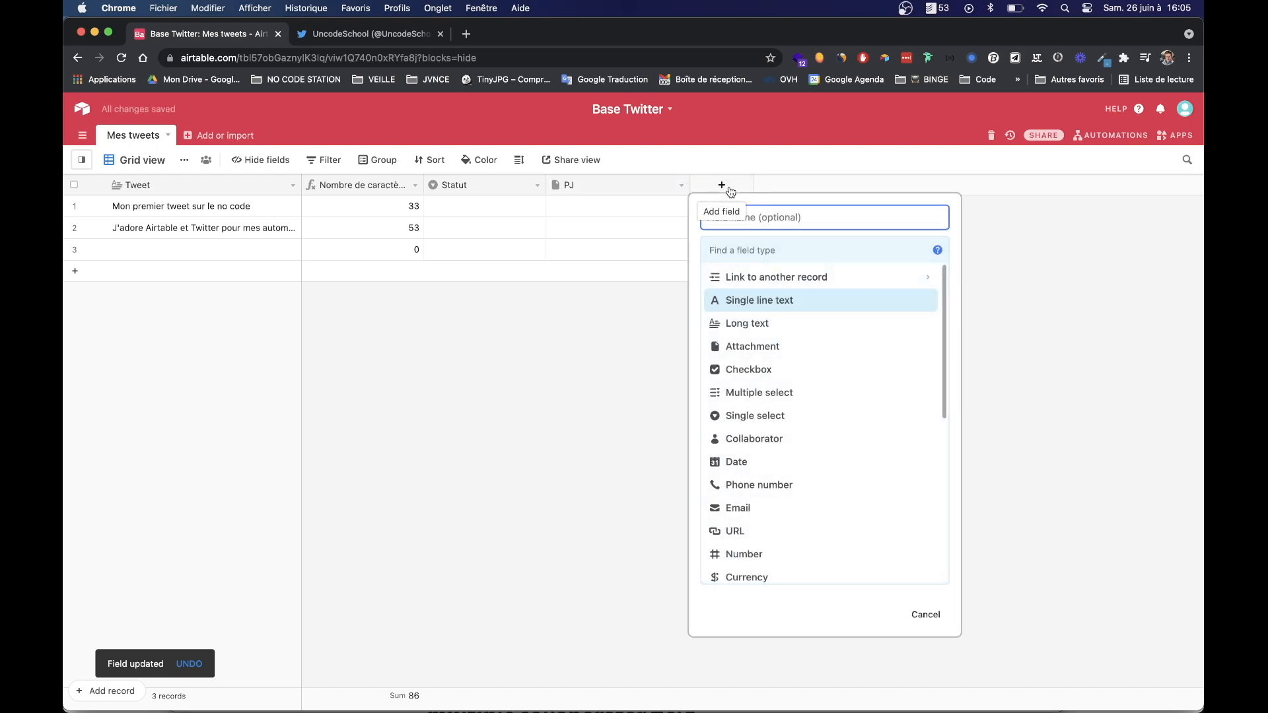
left_click(766, 223)
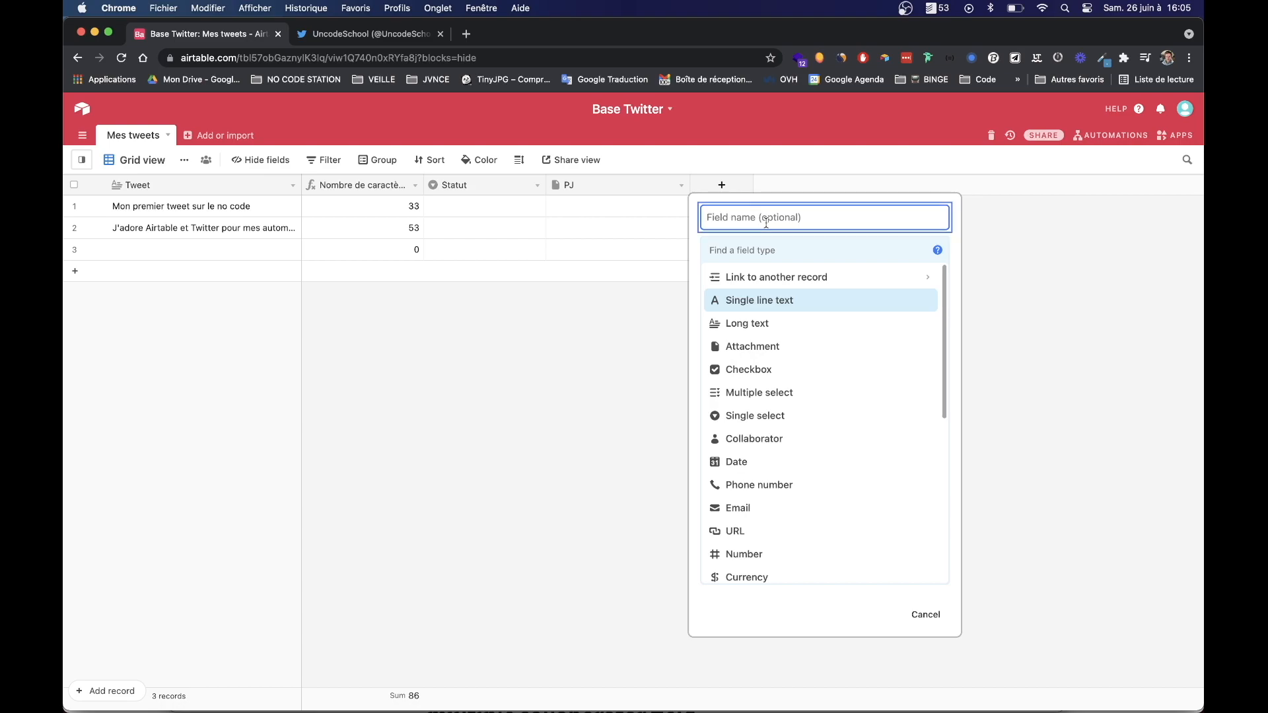
type("e de publication")
left_click(790, 250)
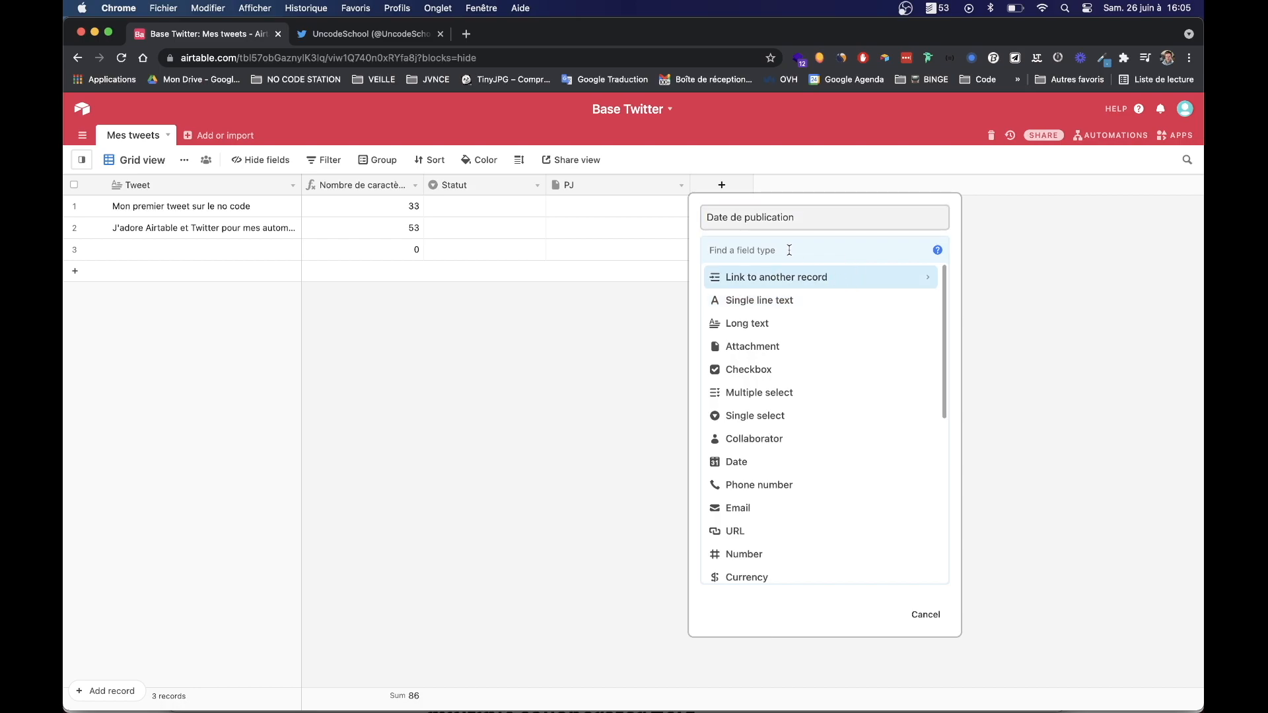
type("last")
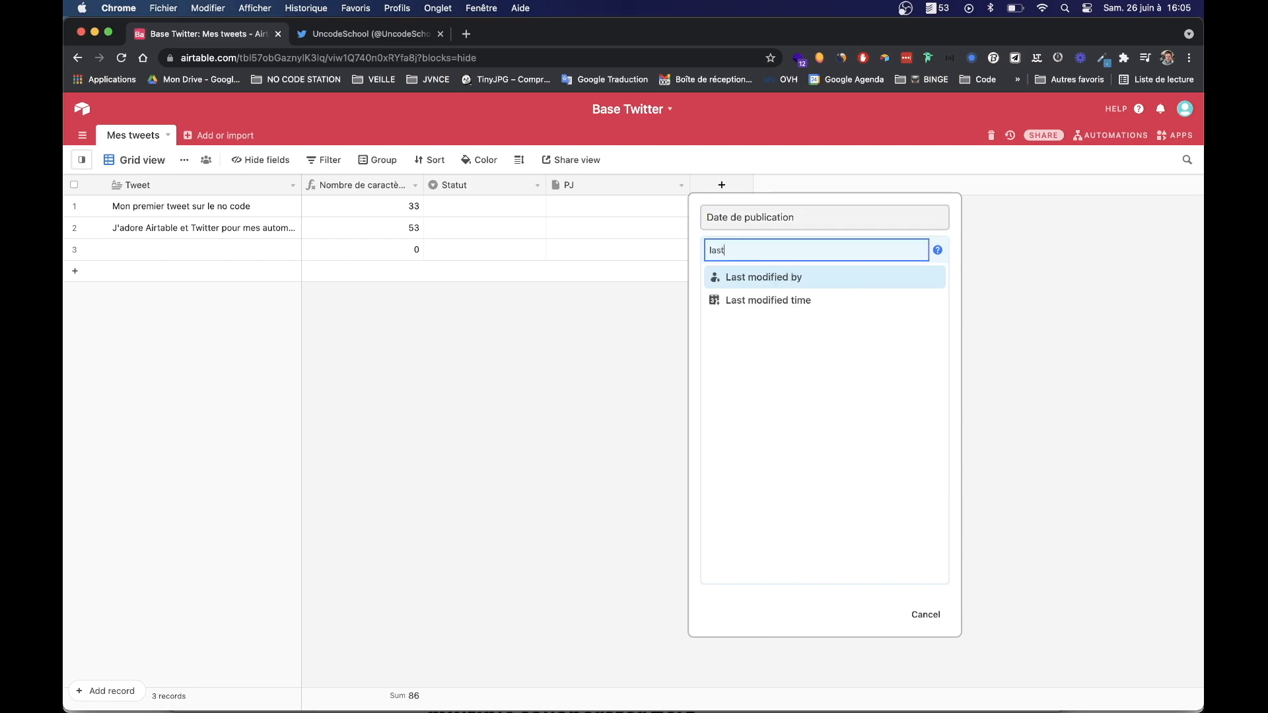
left_click(798, 302)
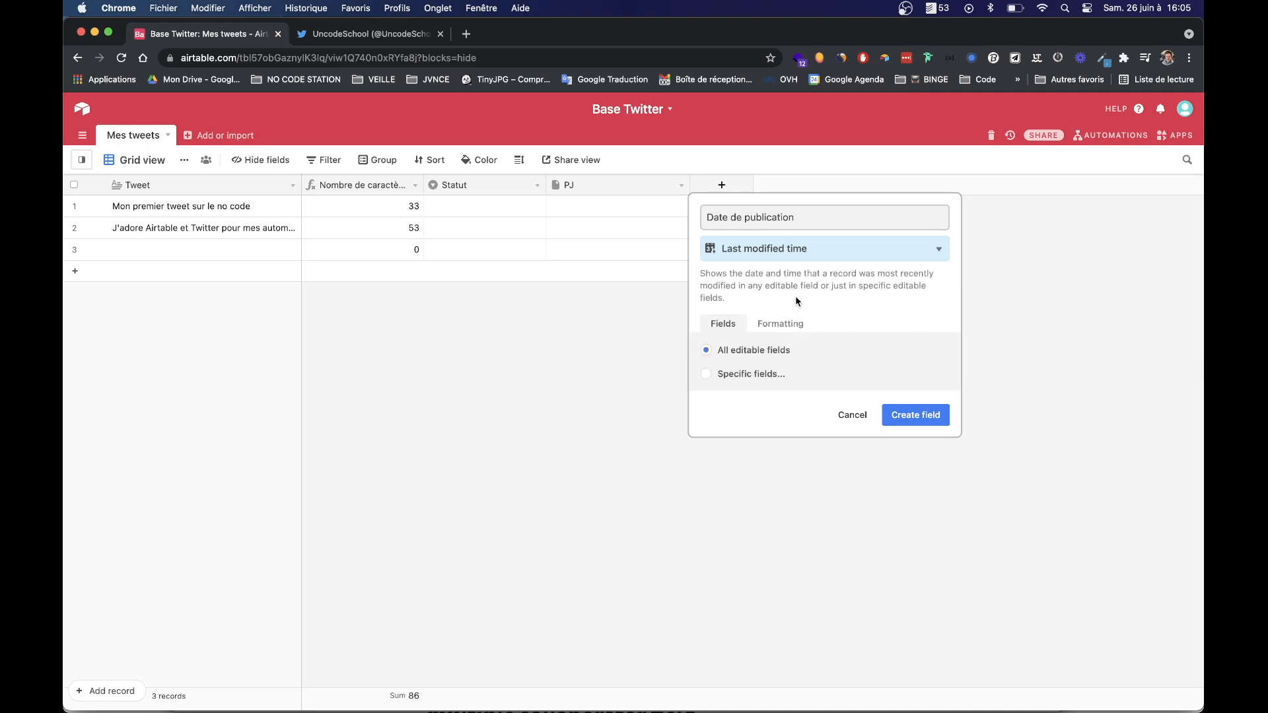
Step: Make "Date de publication" track only changes to the "Statut" field, create it and widen its column
left_click(707, 381)
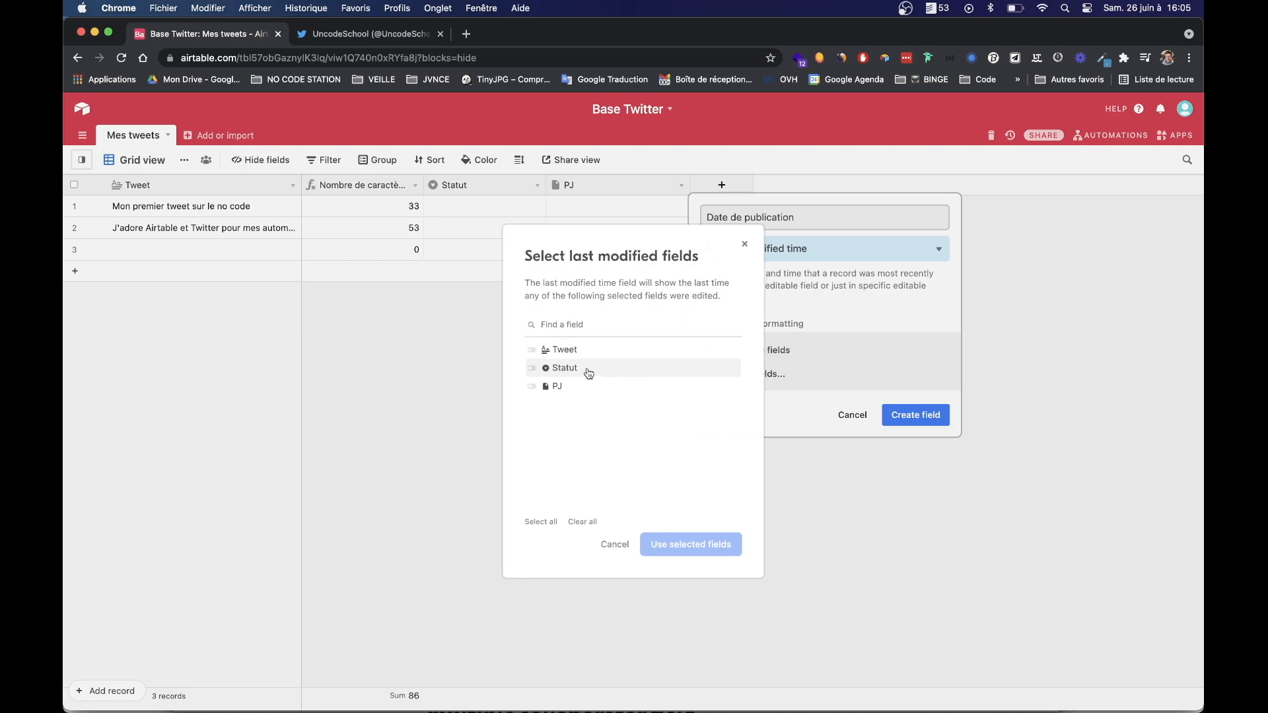
left_click(533, 369)
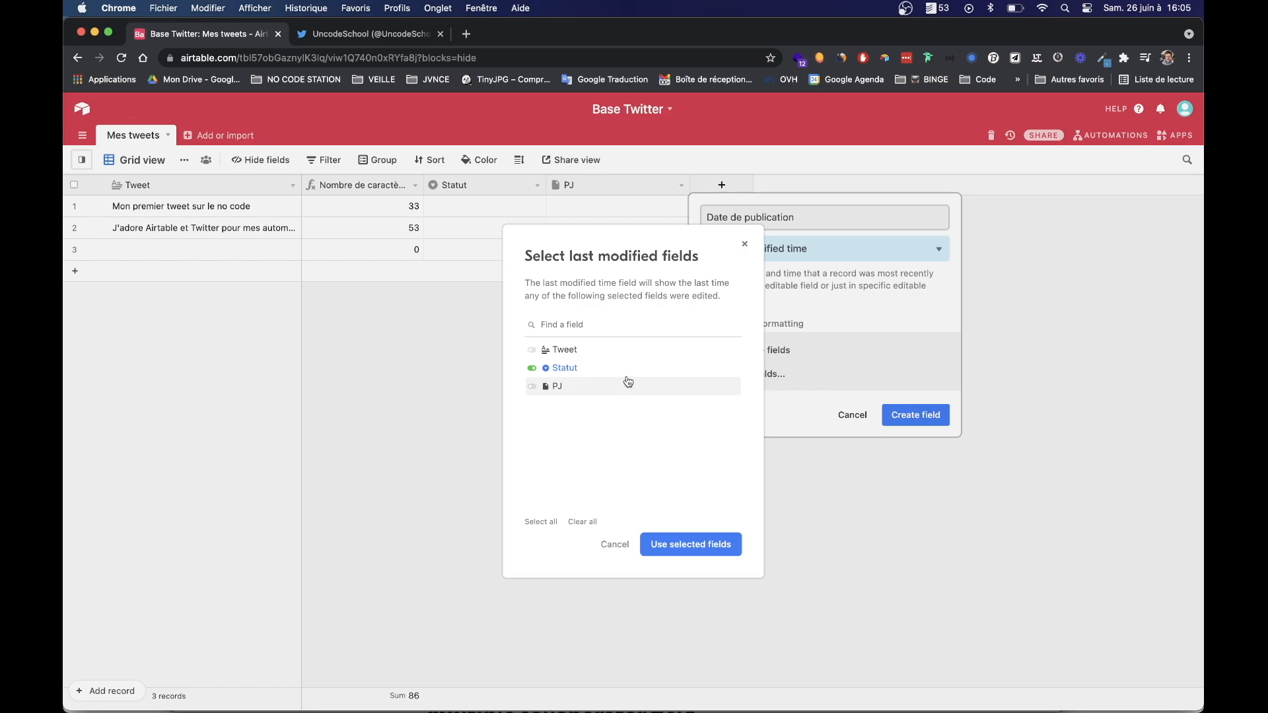
left_click(701, 545)
left_click(922, 466)
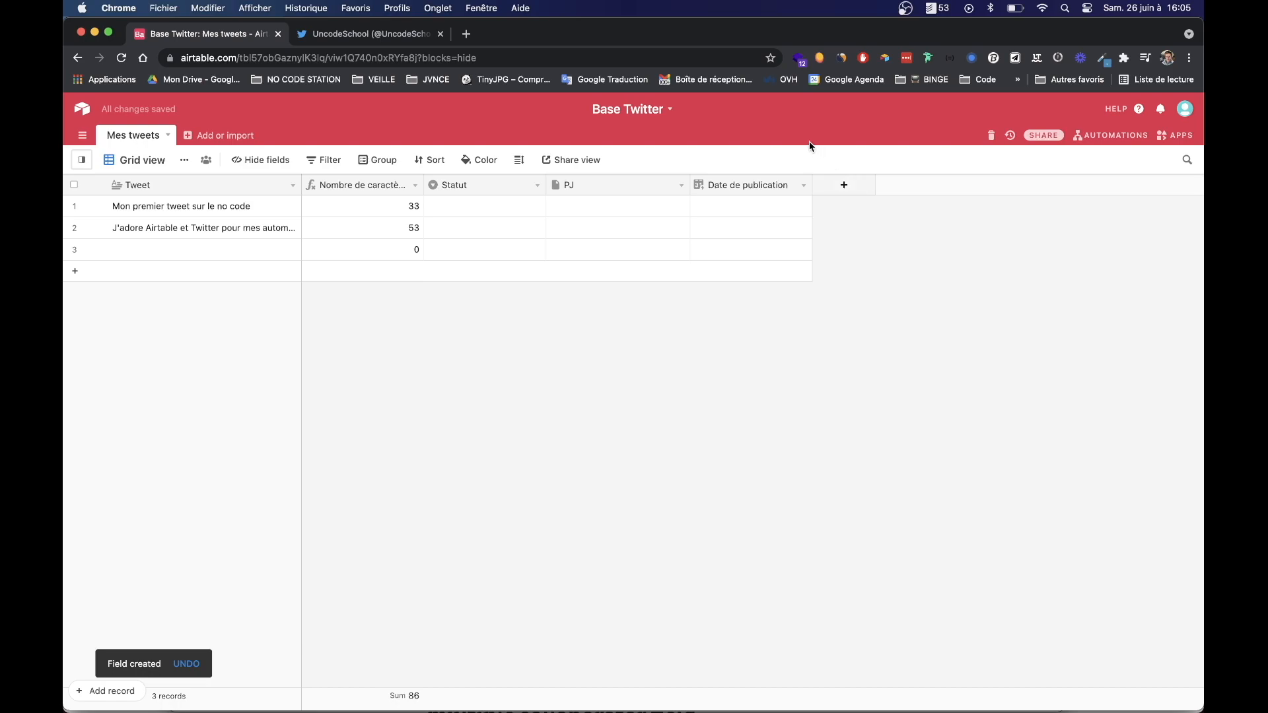
left_click_drag(814, 181, 852, 181)
Step: Set the Statut of the first record to "A envoyer" and fill it down to the second record
left_click(473, 207)
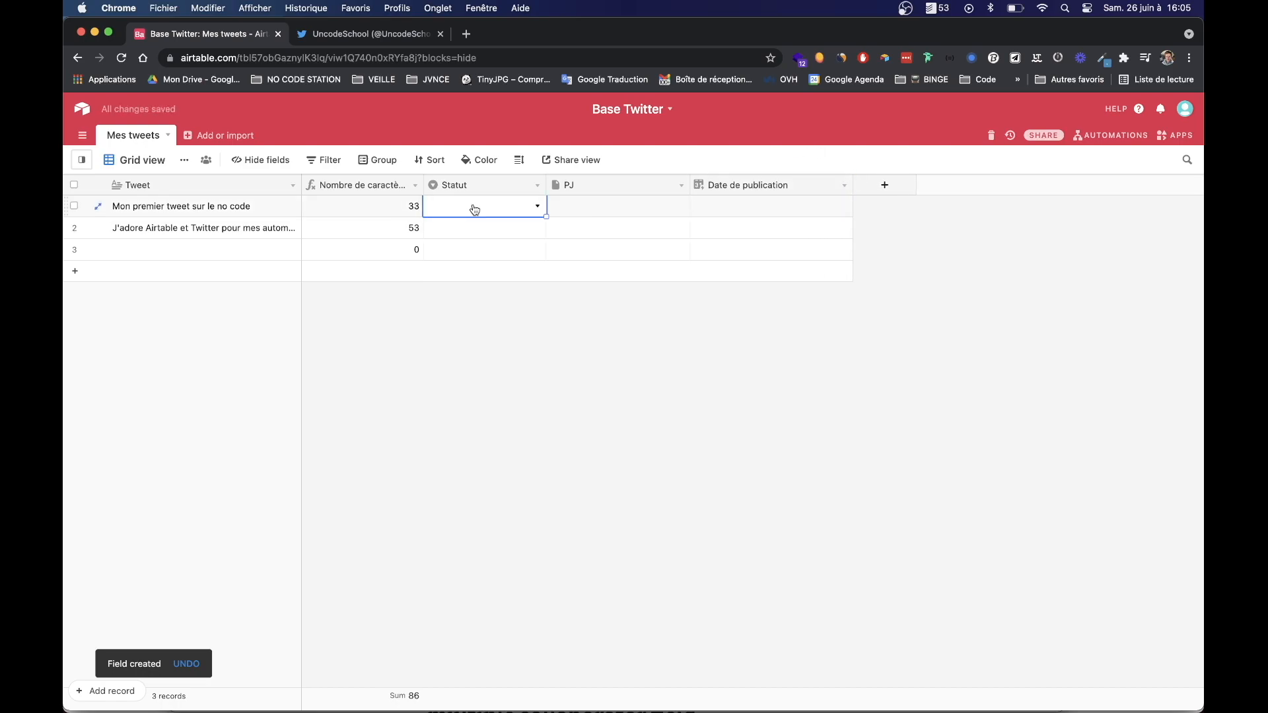
left_click(525, 214)
left_click(454, 272)
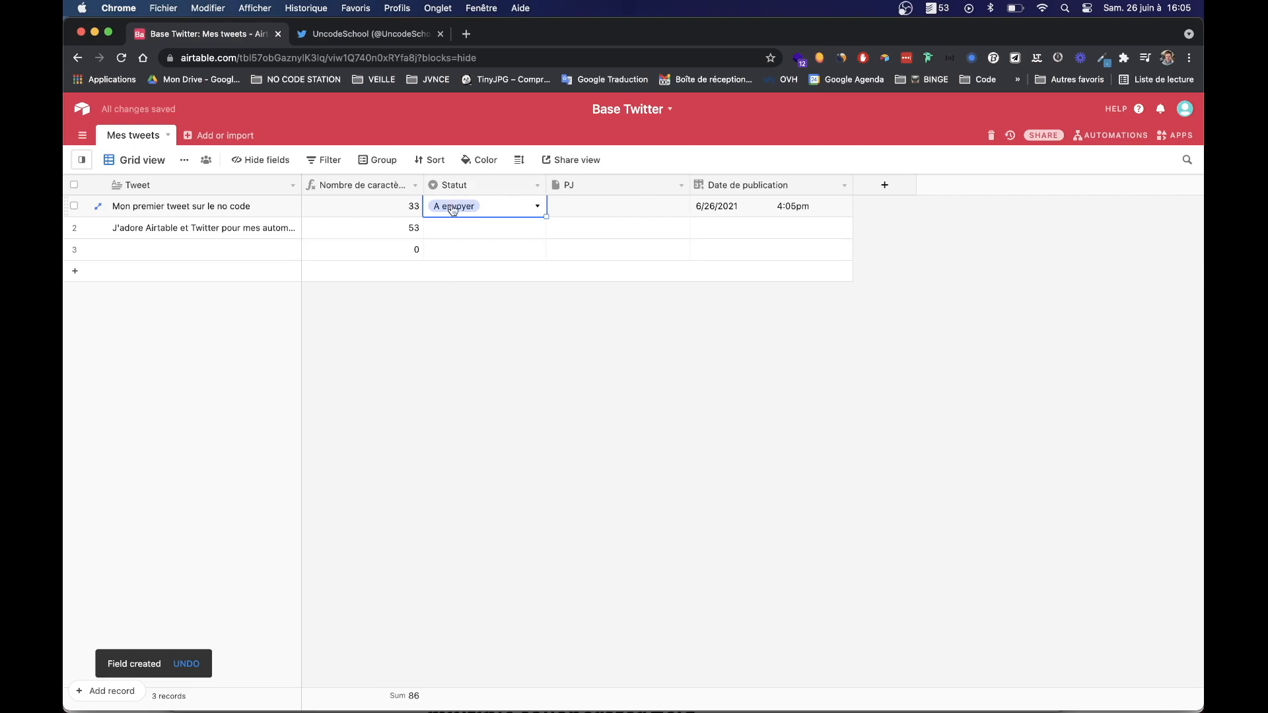
left_click_drag(544, 215, 544, 236)
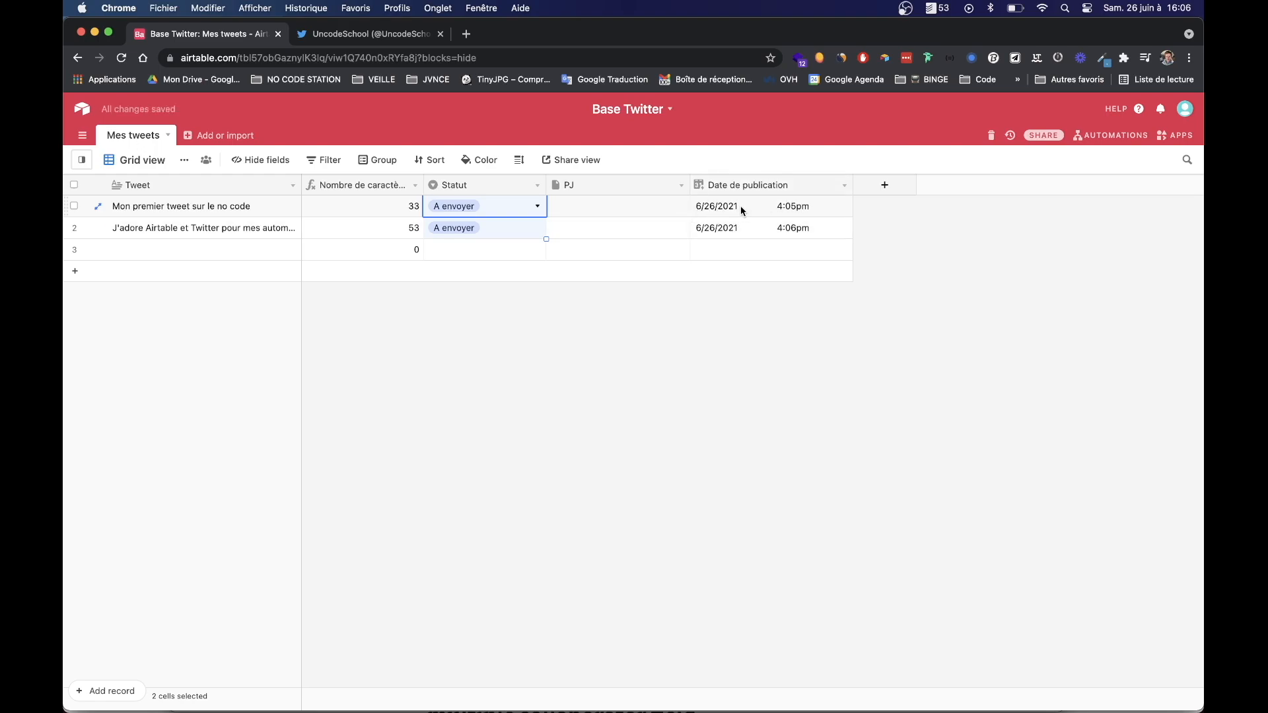
Step: Format "Date de publication" with the European date format and 24 hour time, and save the field
double_click(736, 186)
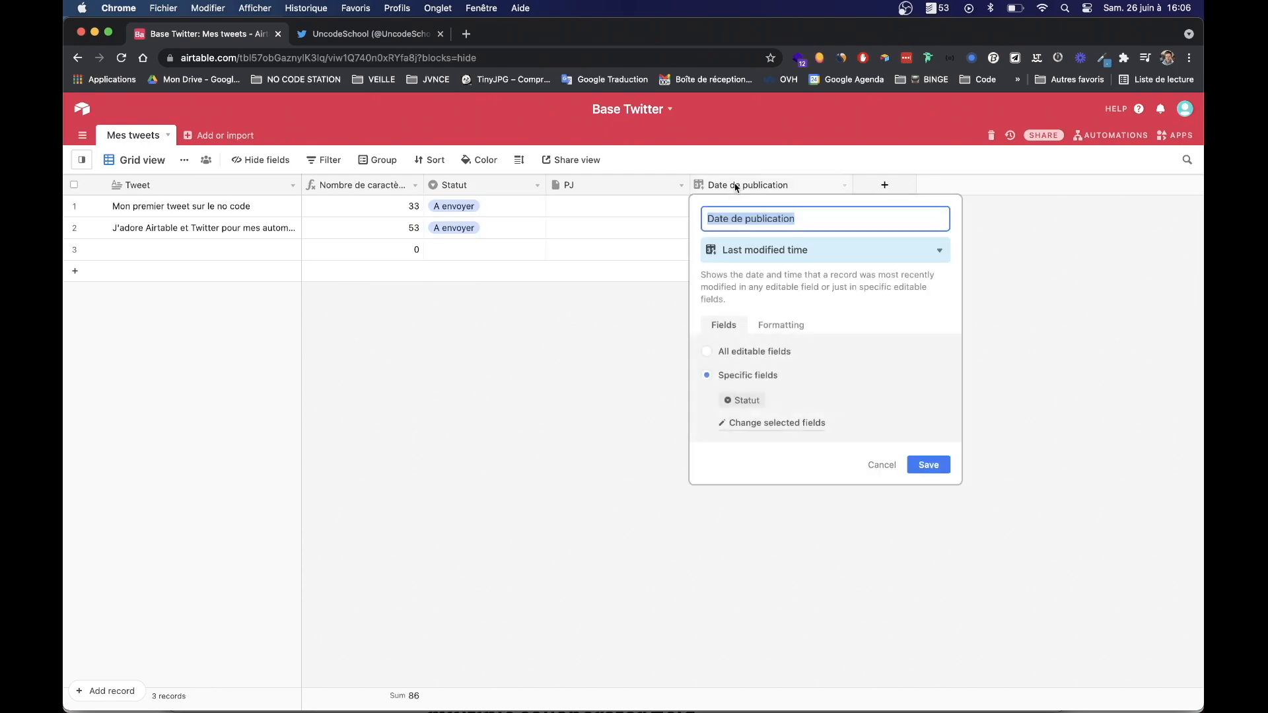
left_click(782, 324)
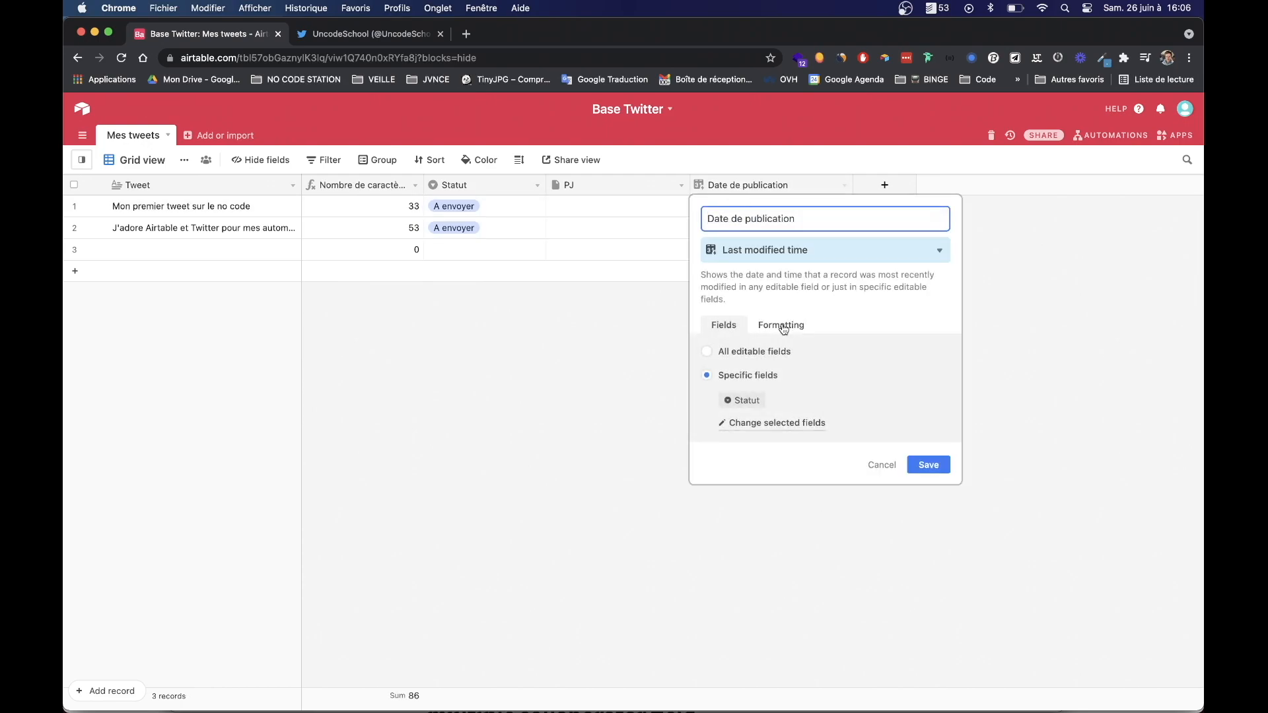
left_click(731, 367)
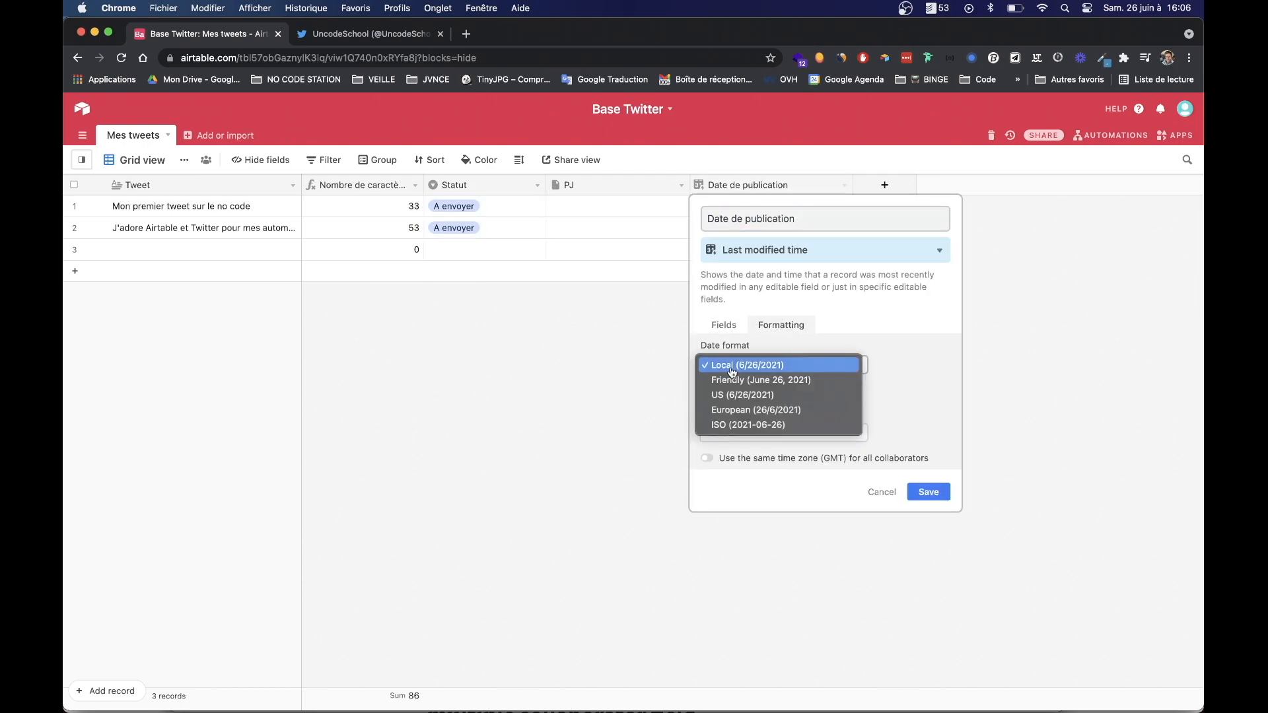
left_click(728, 410)
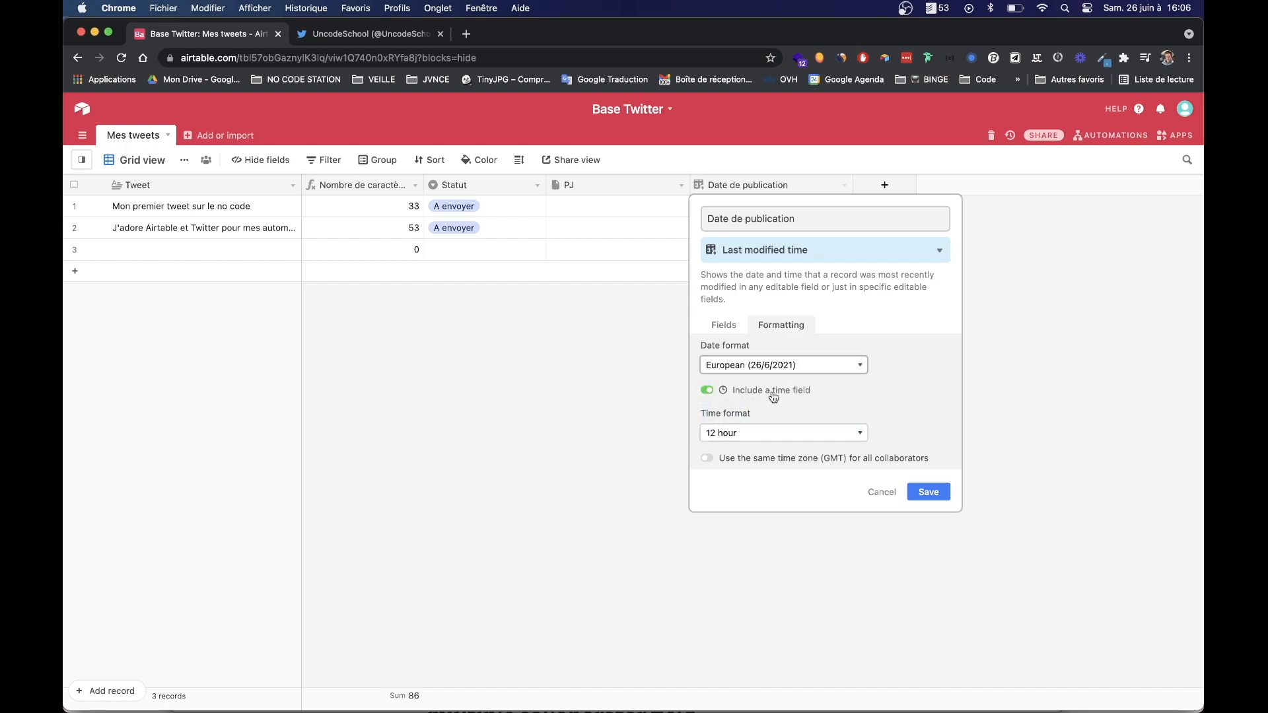
left_click(740, 433)
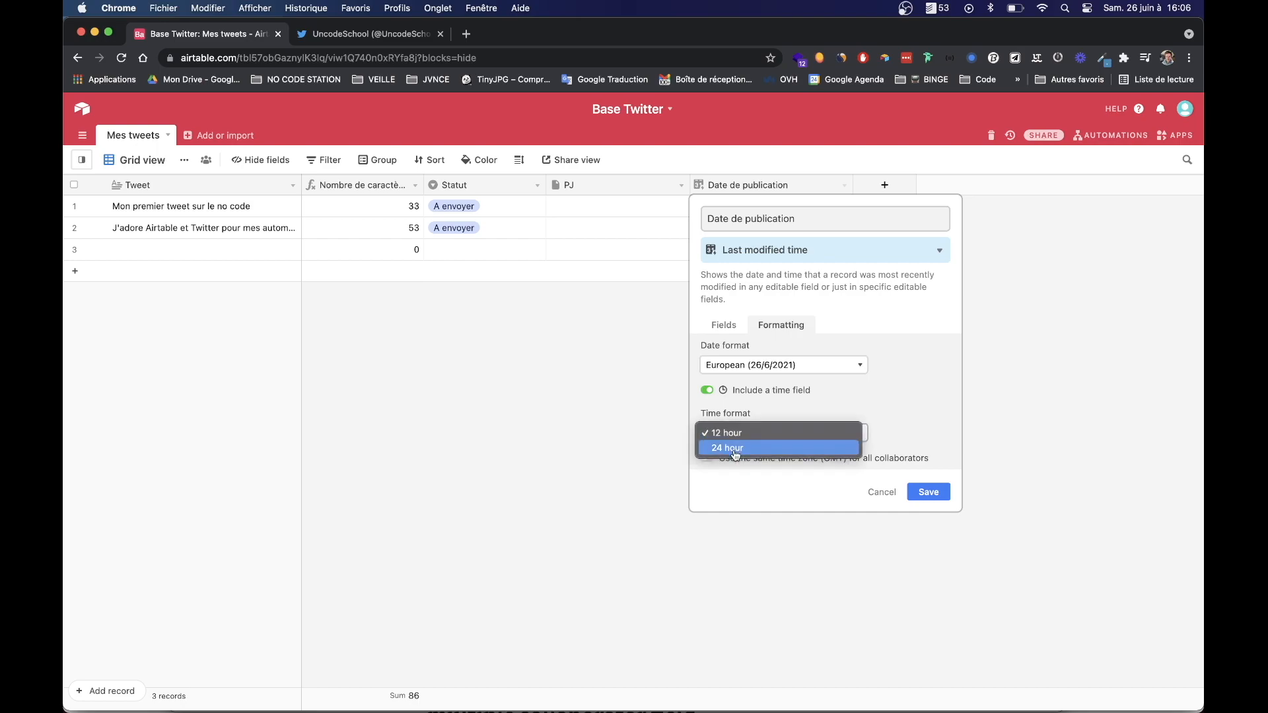
left_click(733, 448)
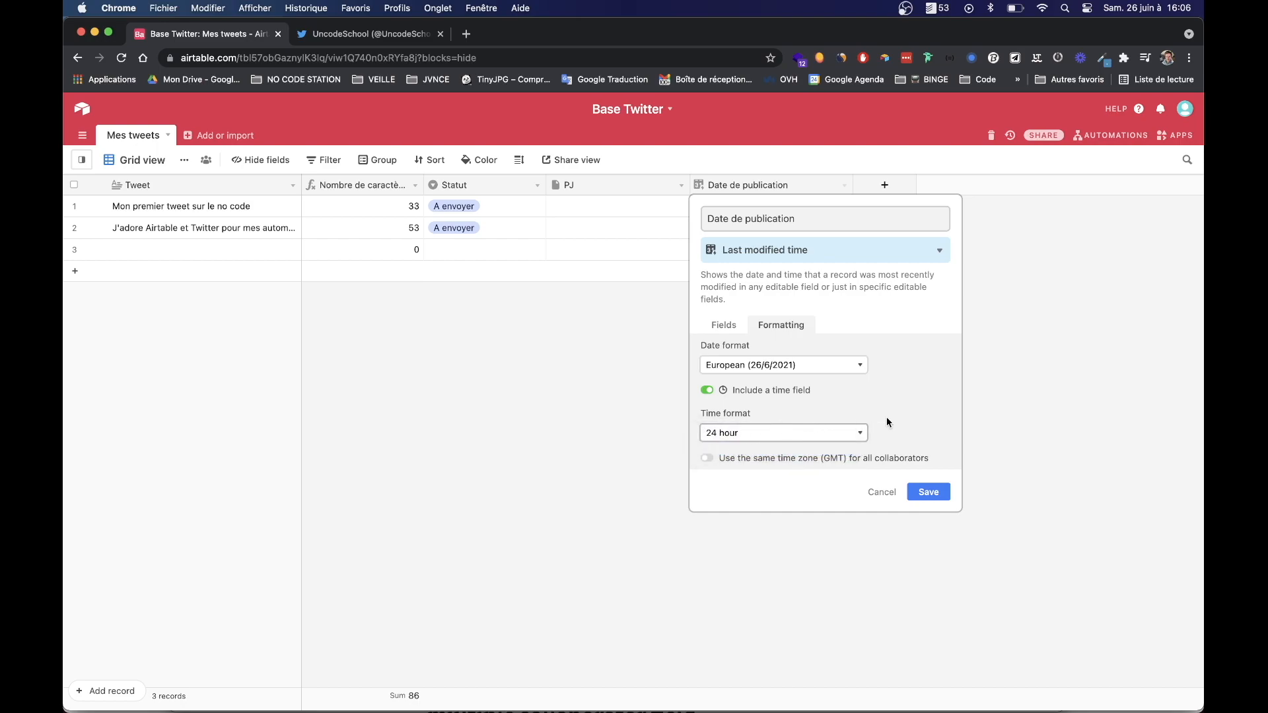
left_click(929, 493)
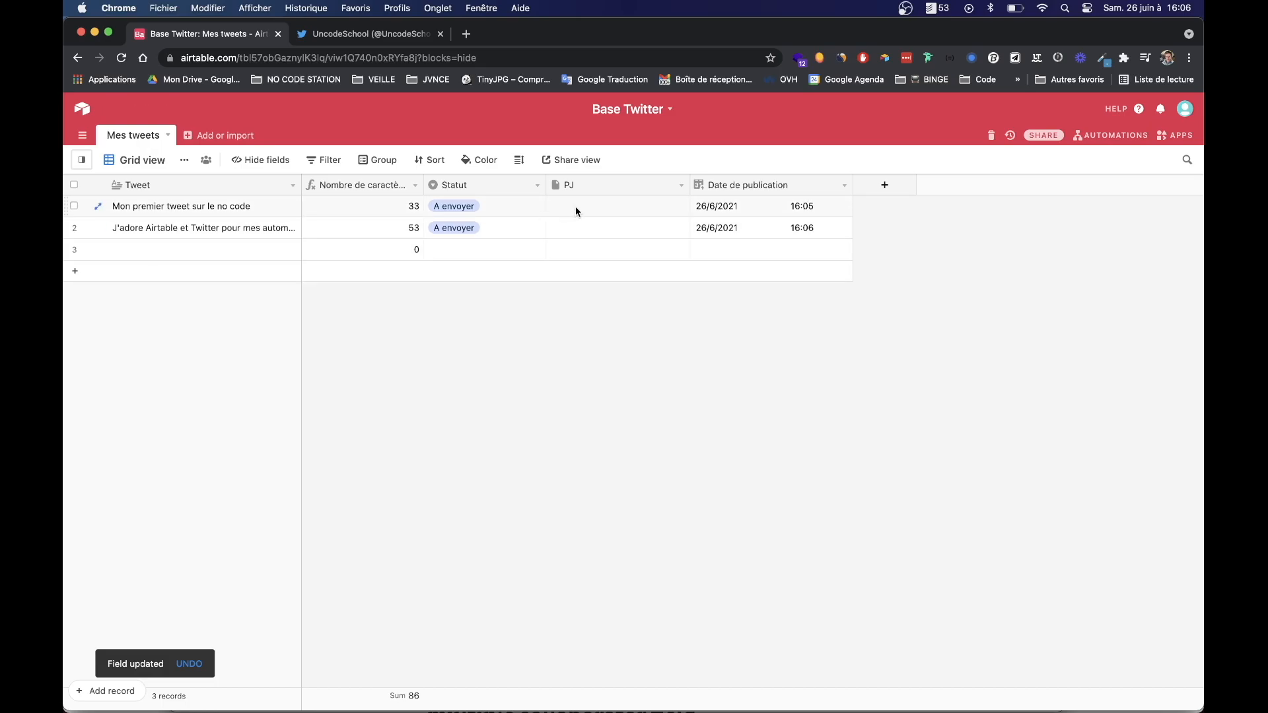
Step: Attach the image "tayawee-supan-GPvX2cZdU_Q-unsplash (1).jpg" from the Téléchargements folder to the PJ field of the second record
left_click(567, 234)
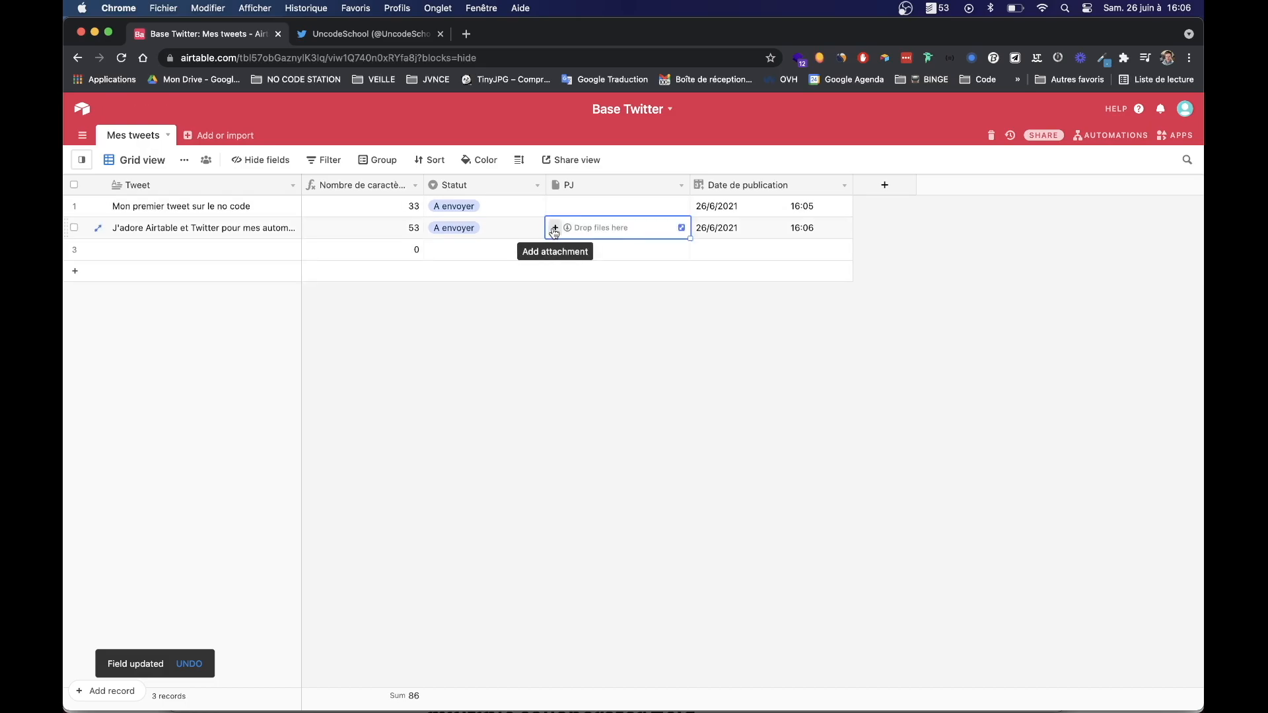
left_click(554, 228)
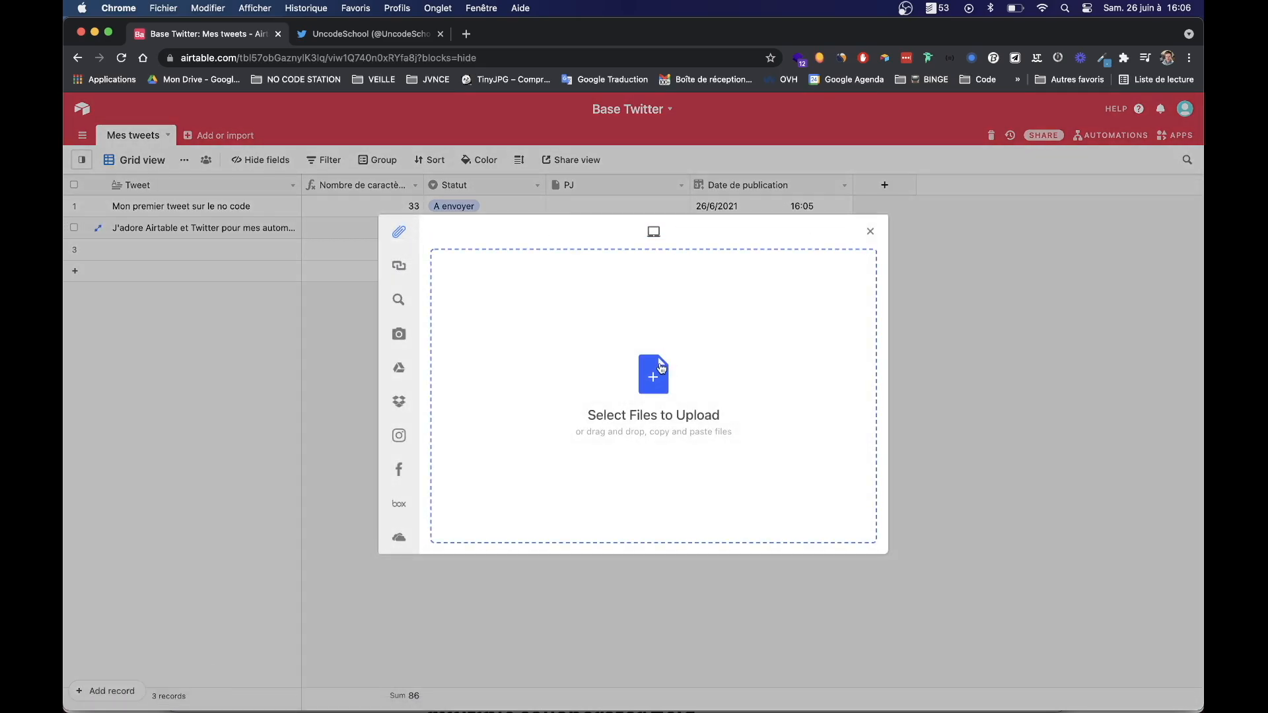
left_click(661, 367)
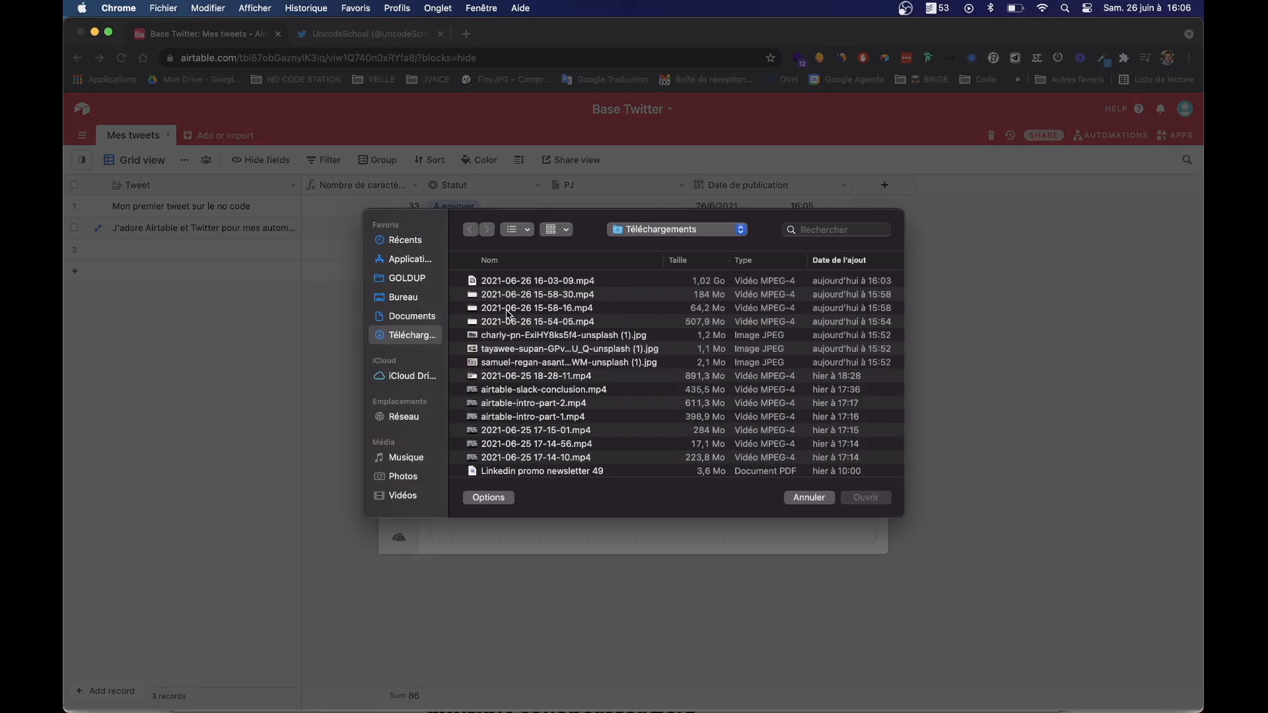
double_click(514, 350)
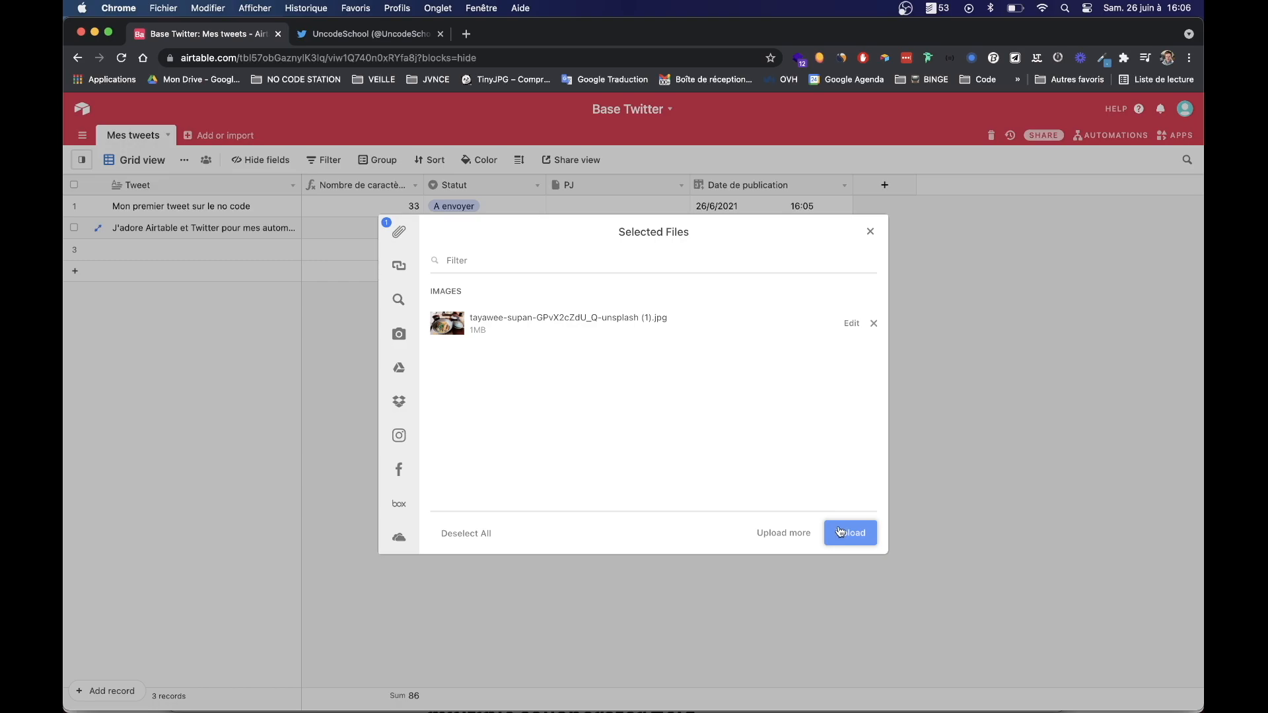
left_click(851, 534)
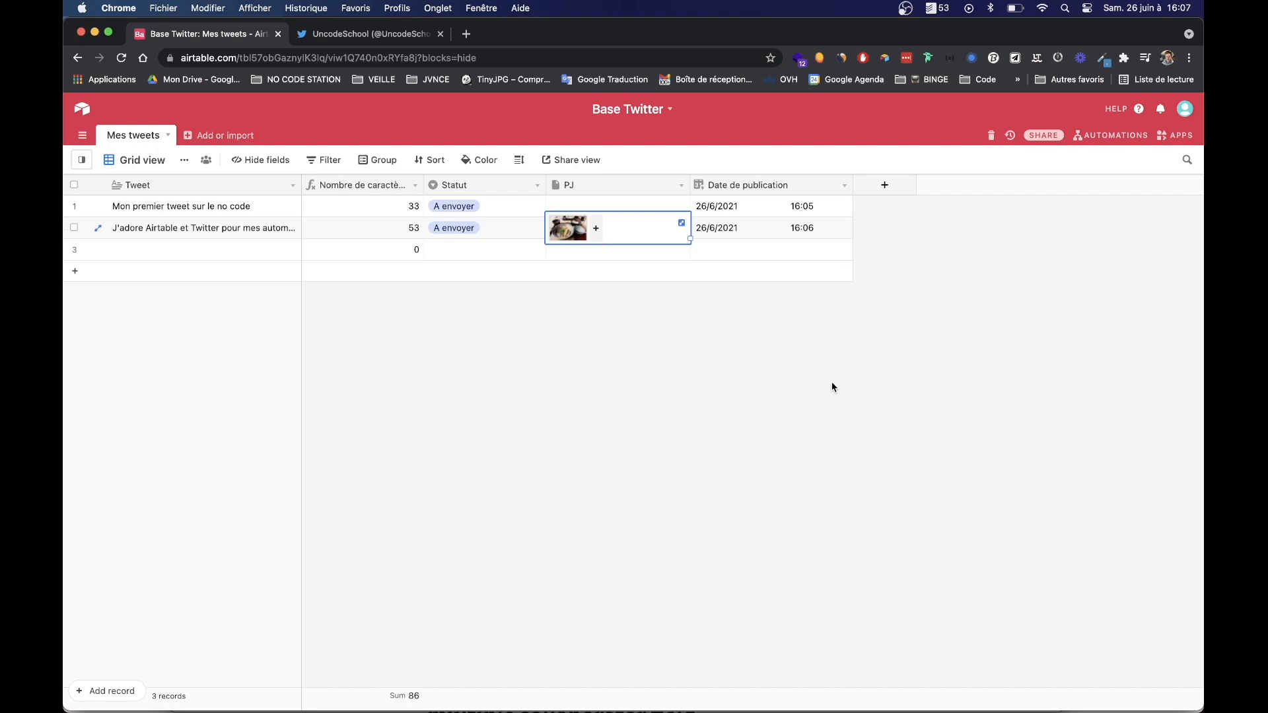
left_click(963, 341)
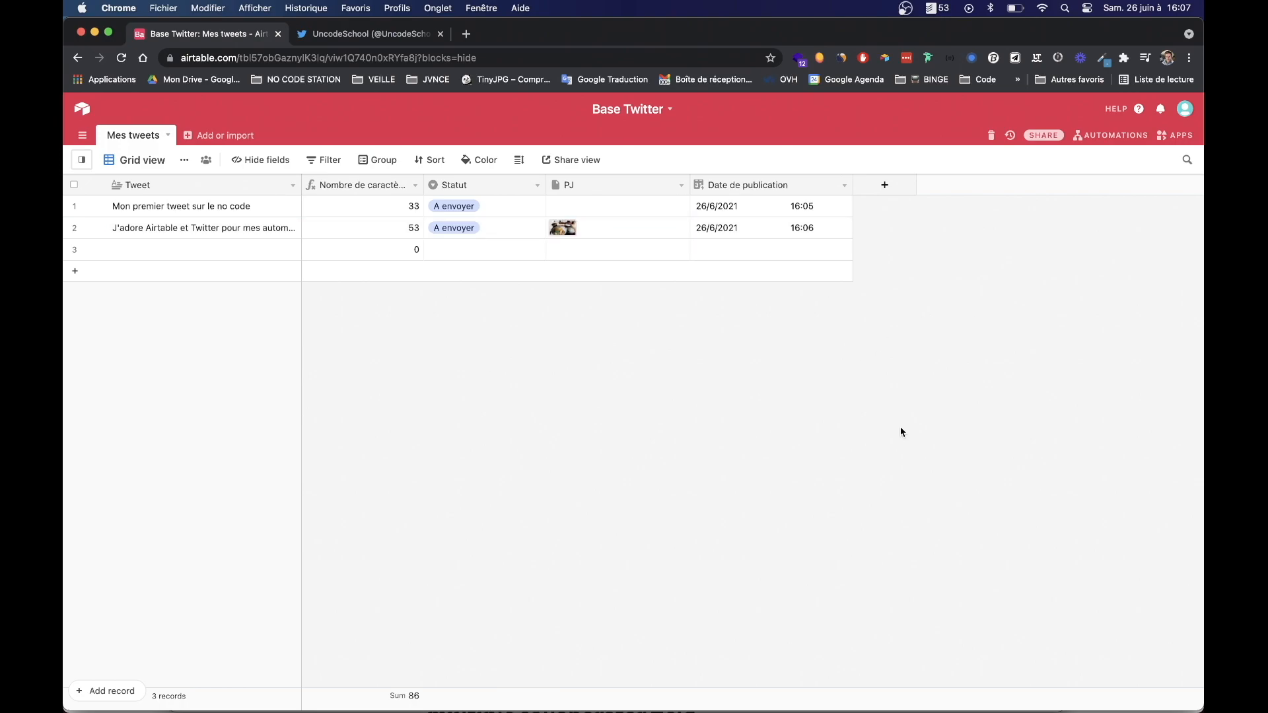
Step: Create an automation from the suggested "Post to Twitter" template, keep its name and dismiss the setup walkthrough
left_click(1107, 137)
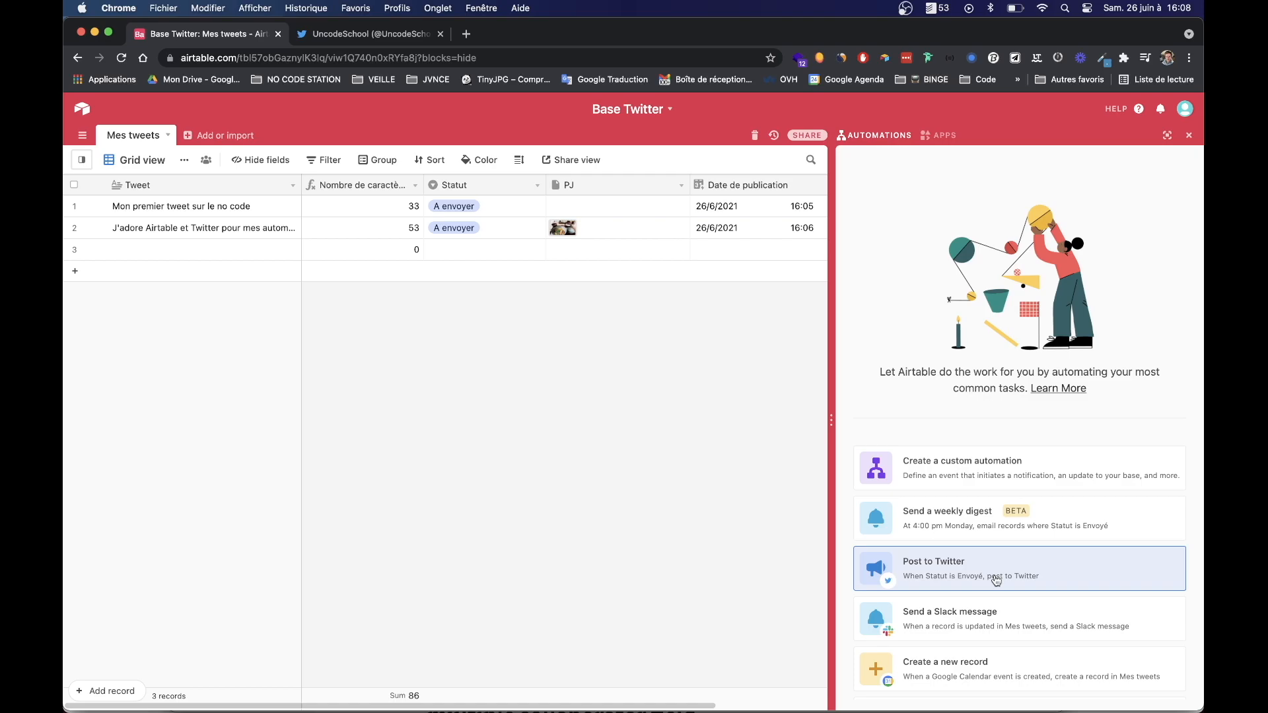
left_click(933, 574)
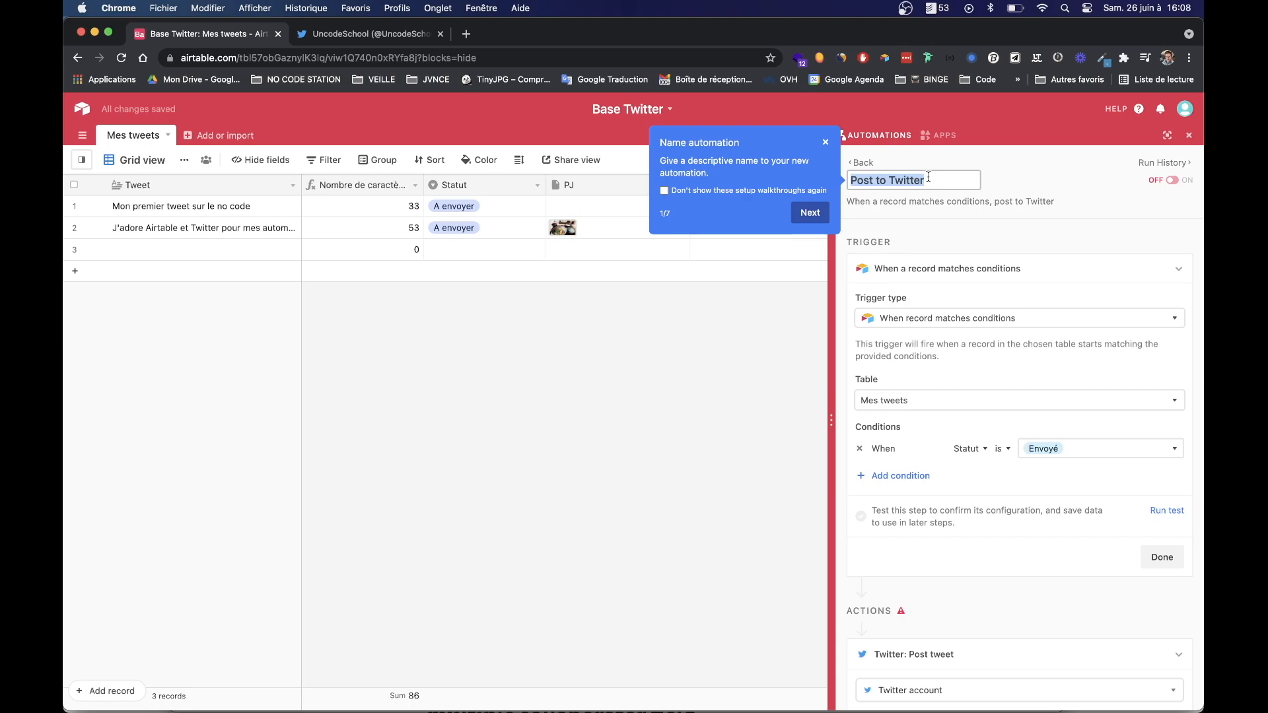
left_click(1017, 185)
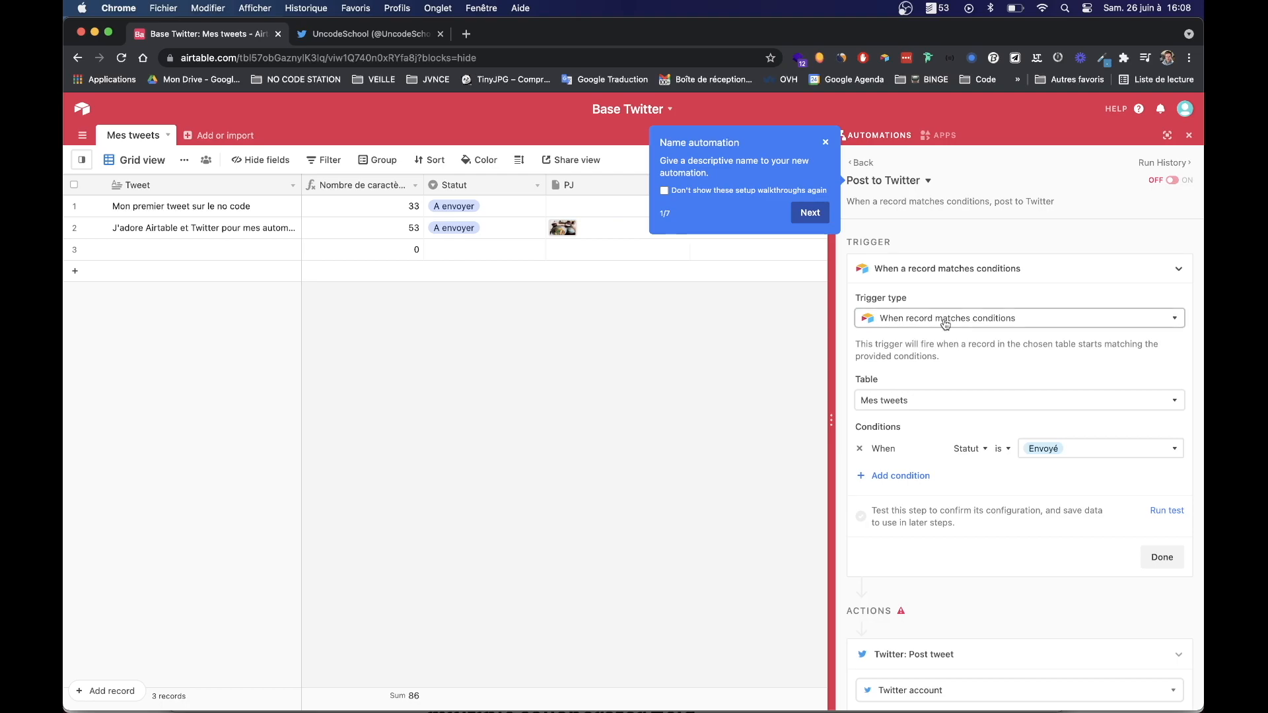
left_click(827, 144)
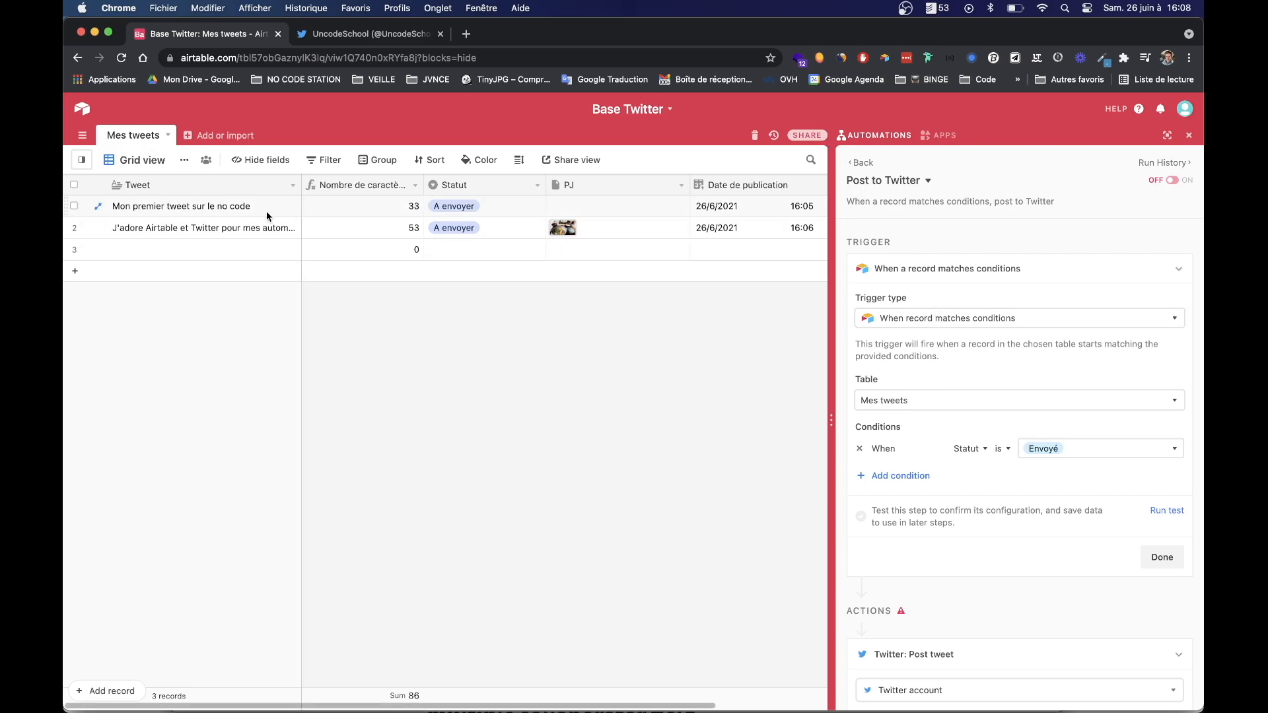
left_click(499, 215)
left_click(499, 215)
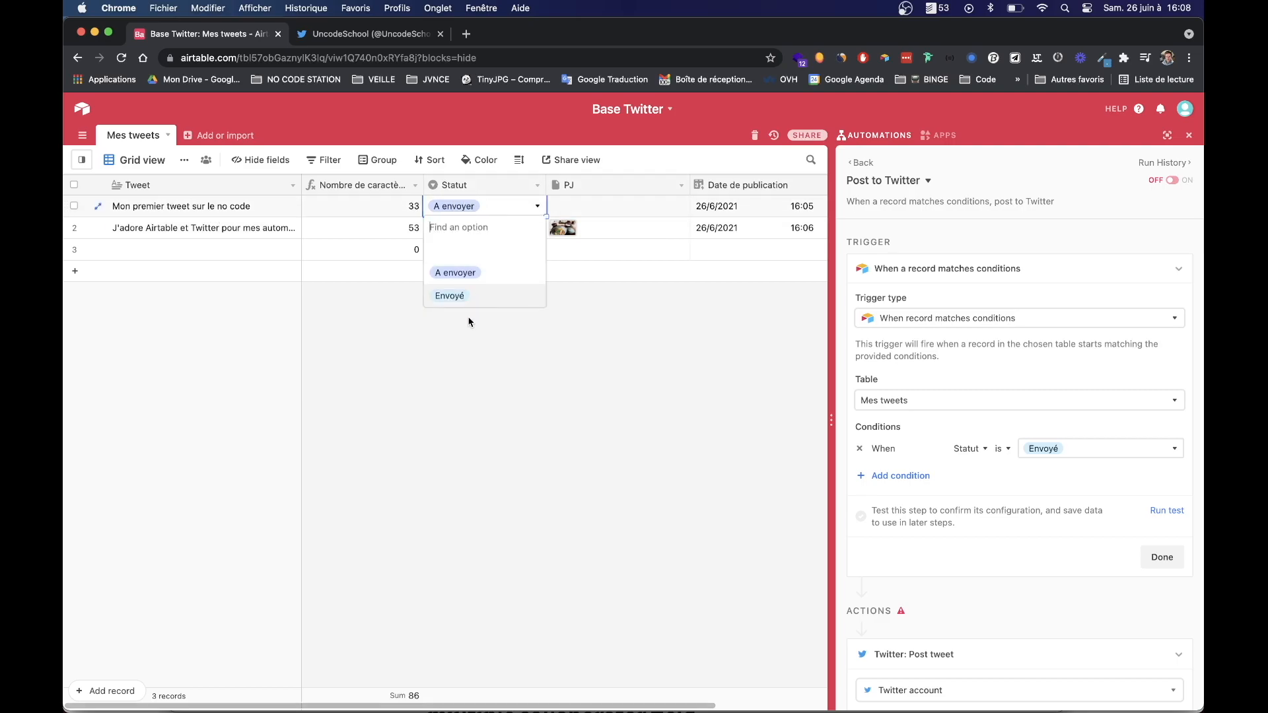
left_click(968, 320)
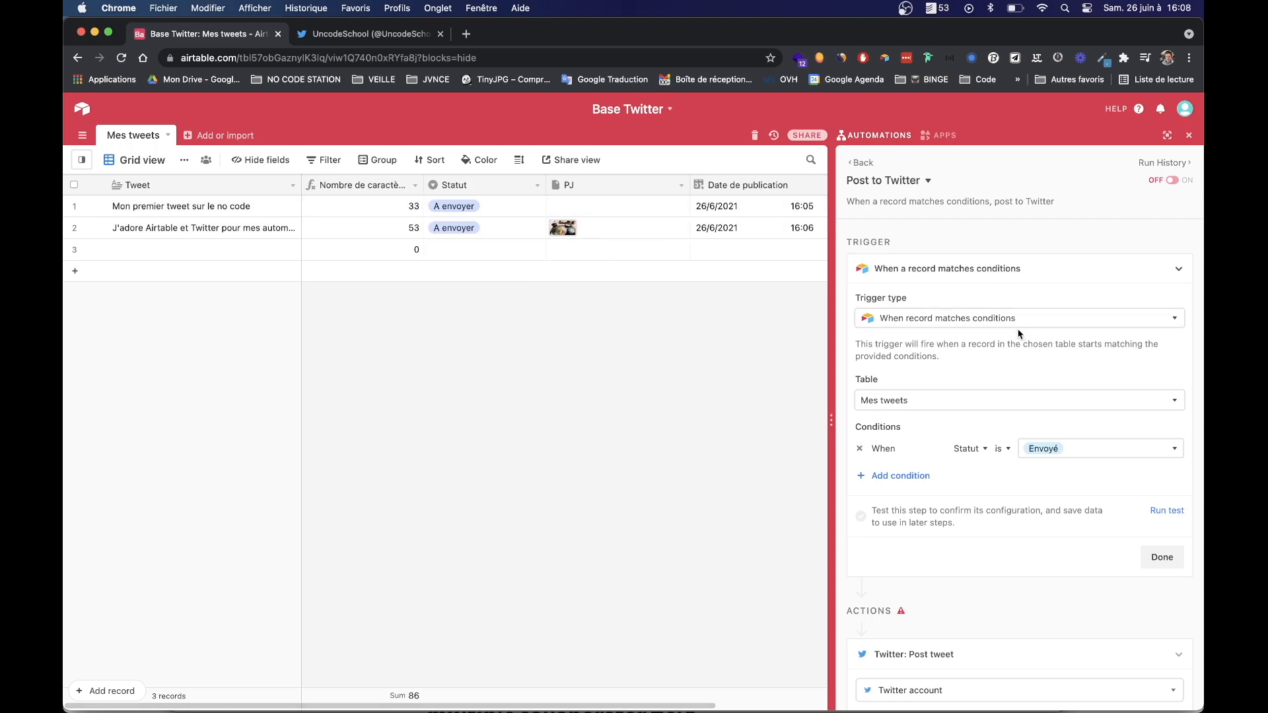
Step: Change the automation's trigger to "When record updated" for the "Mes tweets" table and its "Grid view"
left_click(968, 320)
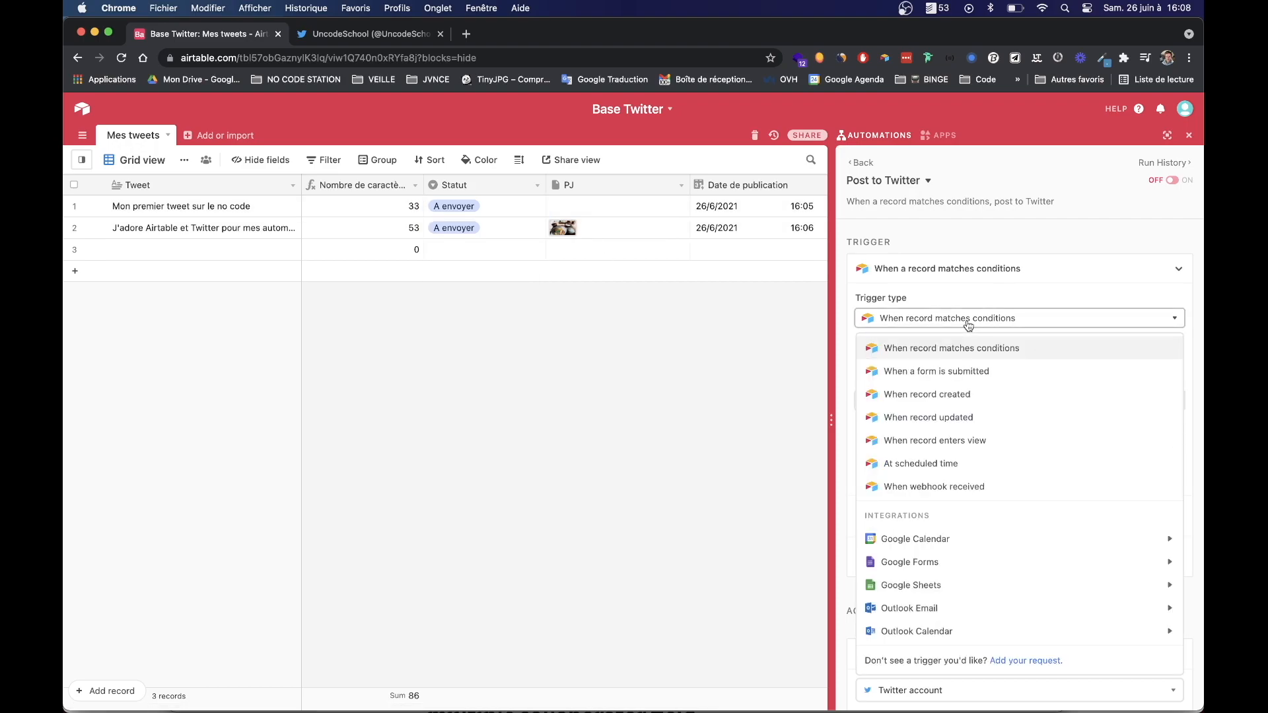
left_click(951, 419)
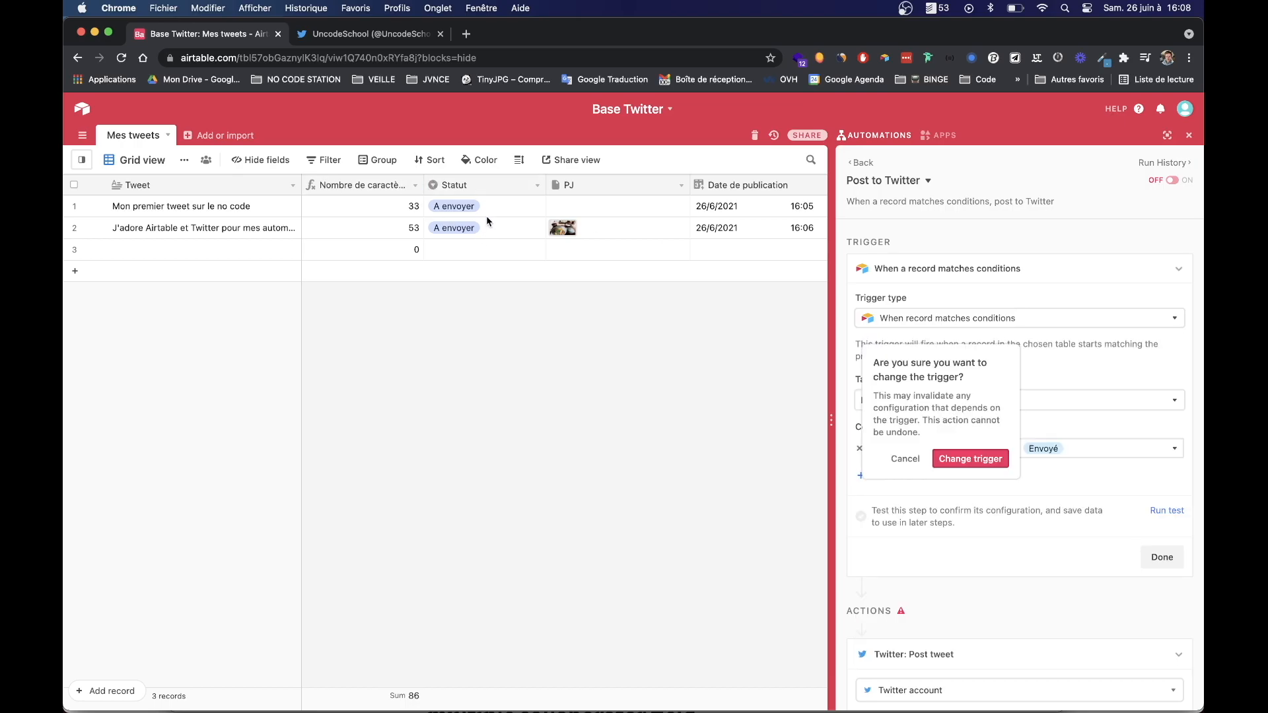
left_click(973, 459)
left_click(898, 391)
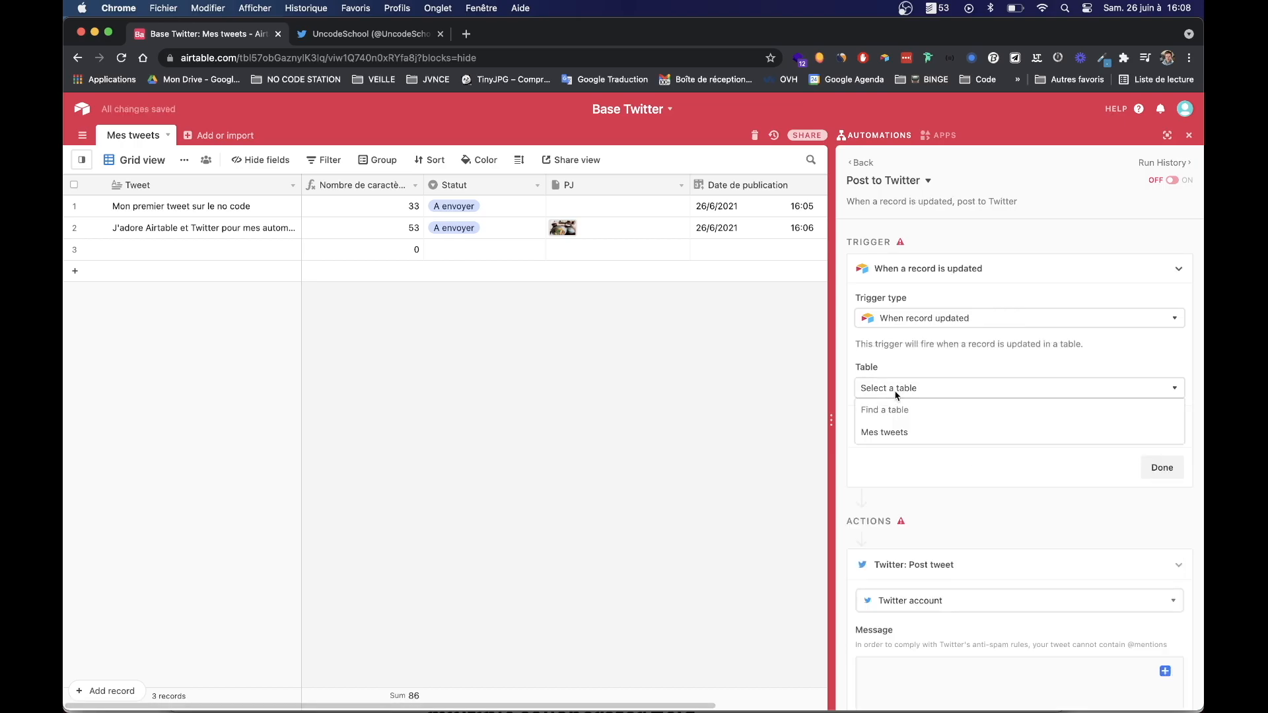
left_click(886, 433)
left_click(898, 450)
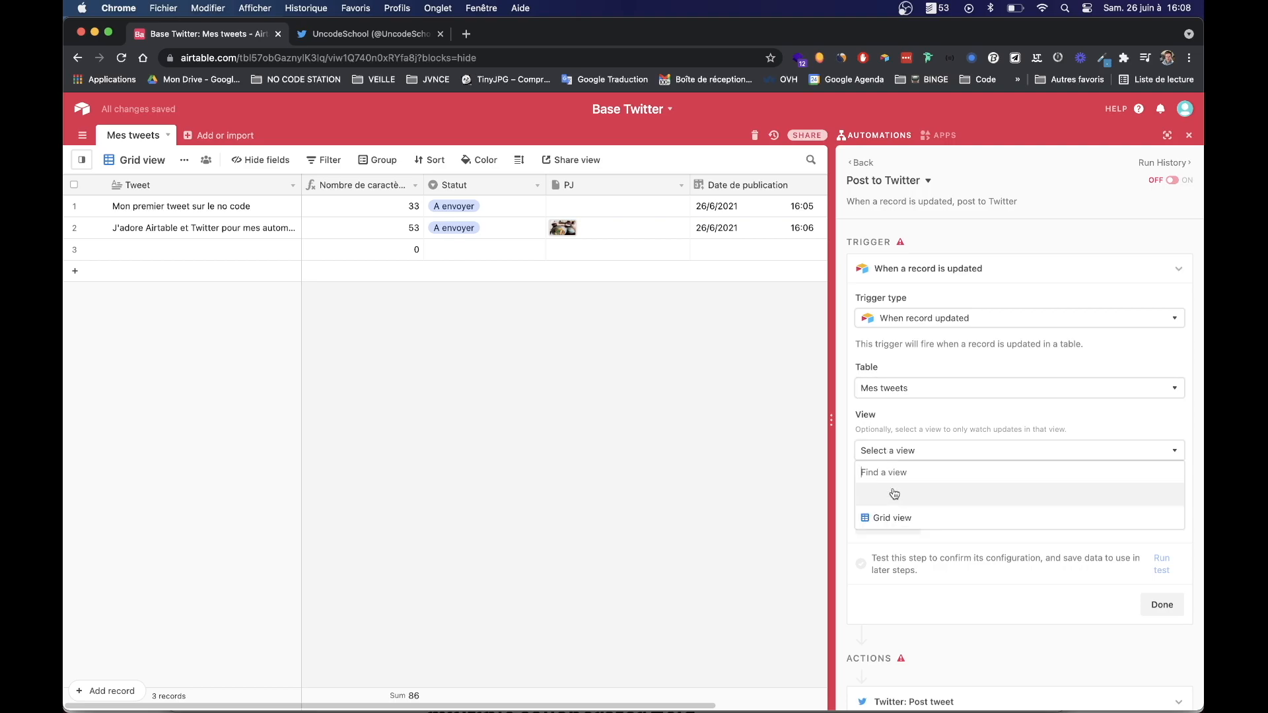
left_click(888, 518)
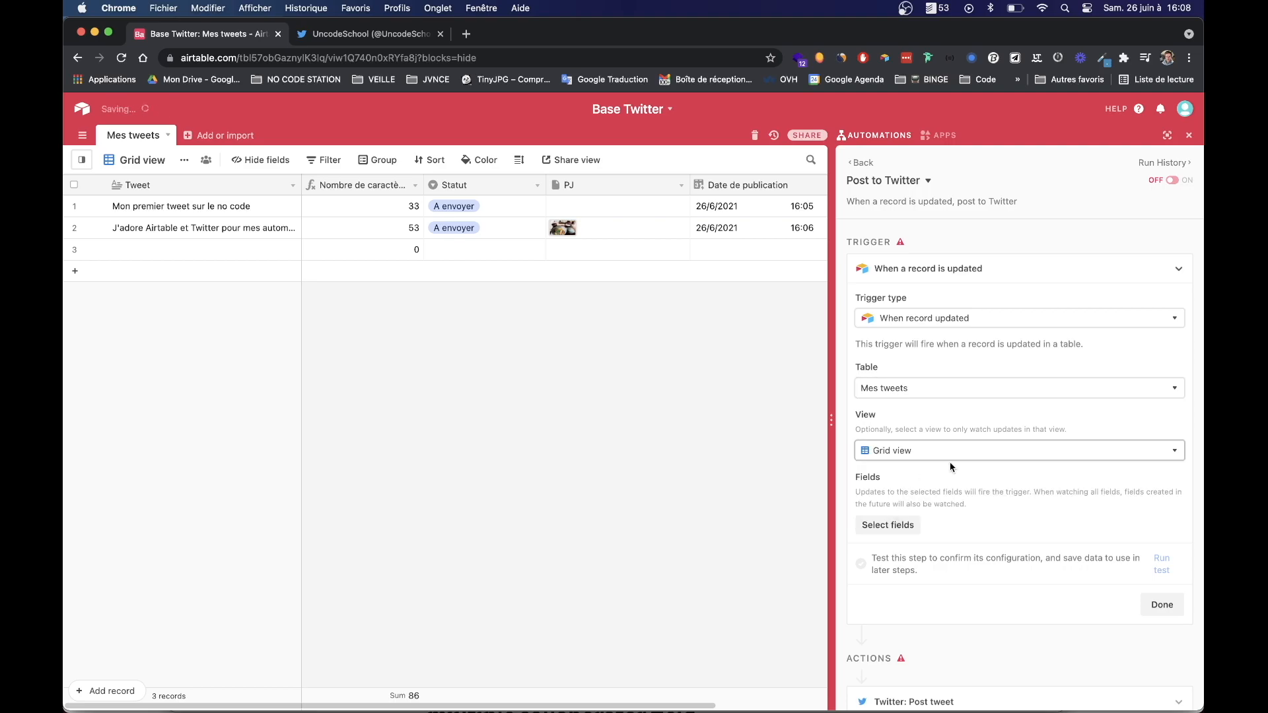
Step: Make the trigger watch only the "Statut" field and test it, finishing the trigger configuration
left_click(899, 528)
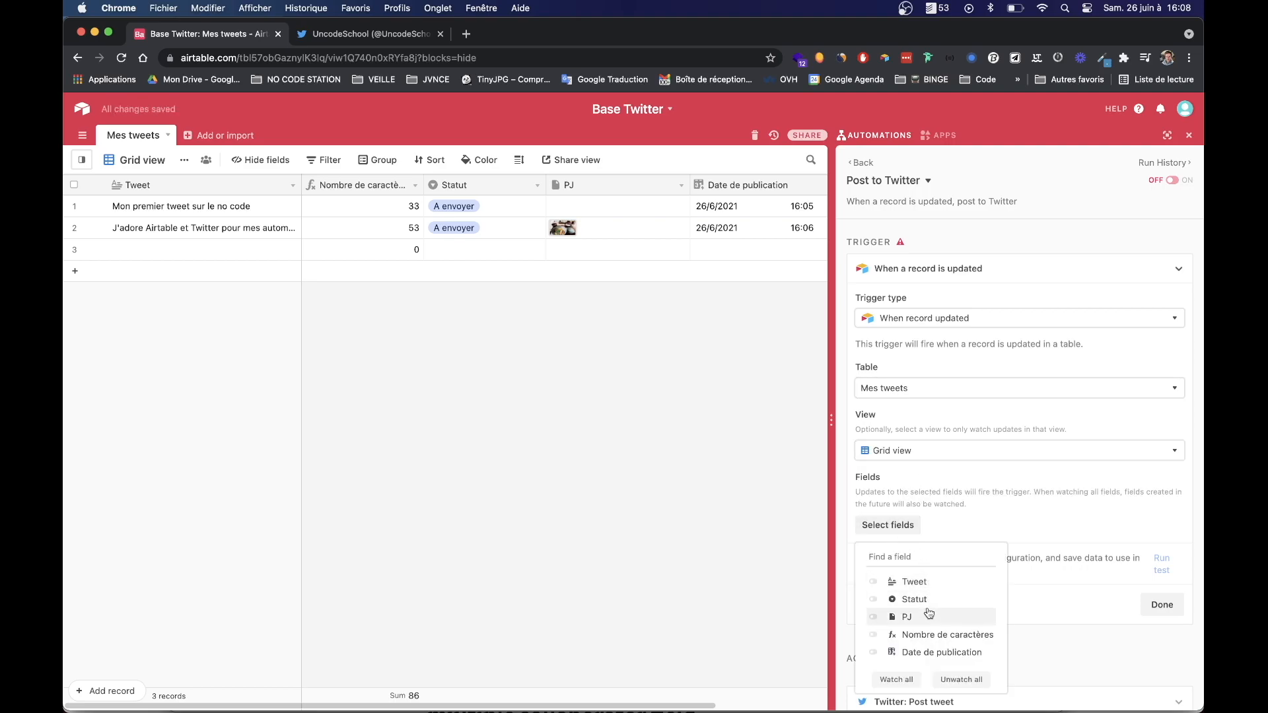
left_click(872, 600)
left_click(1015, 544)
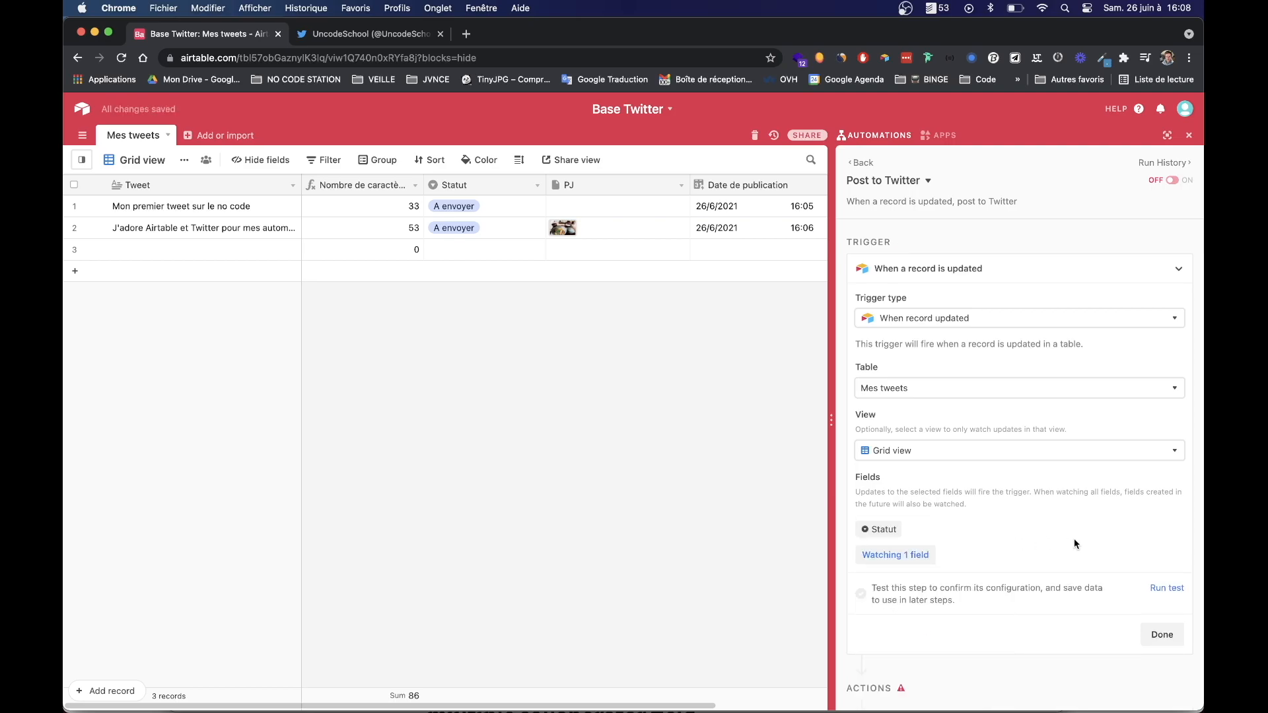
left_click(1165, 593)
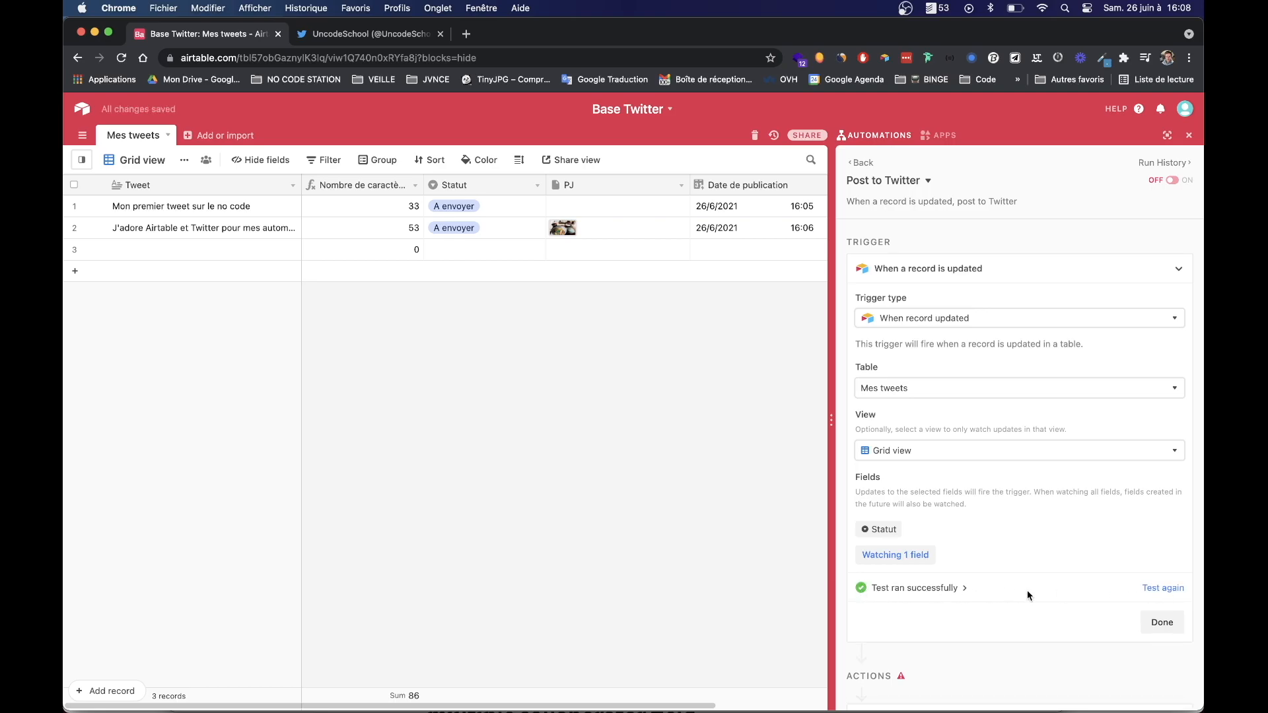
left_click(1169, 623)
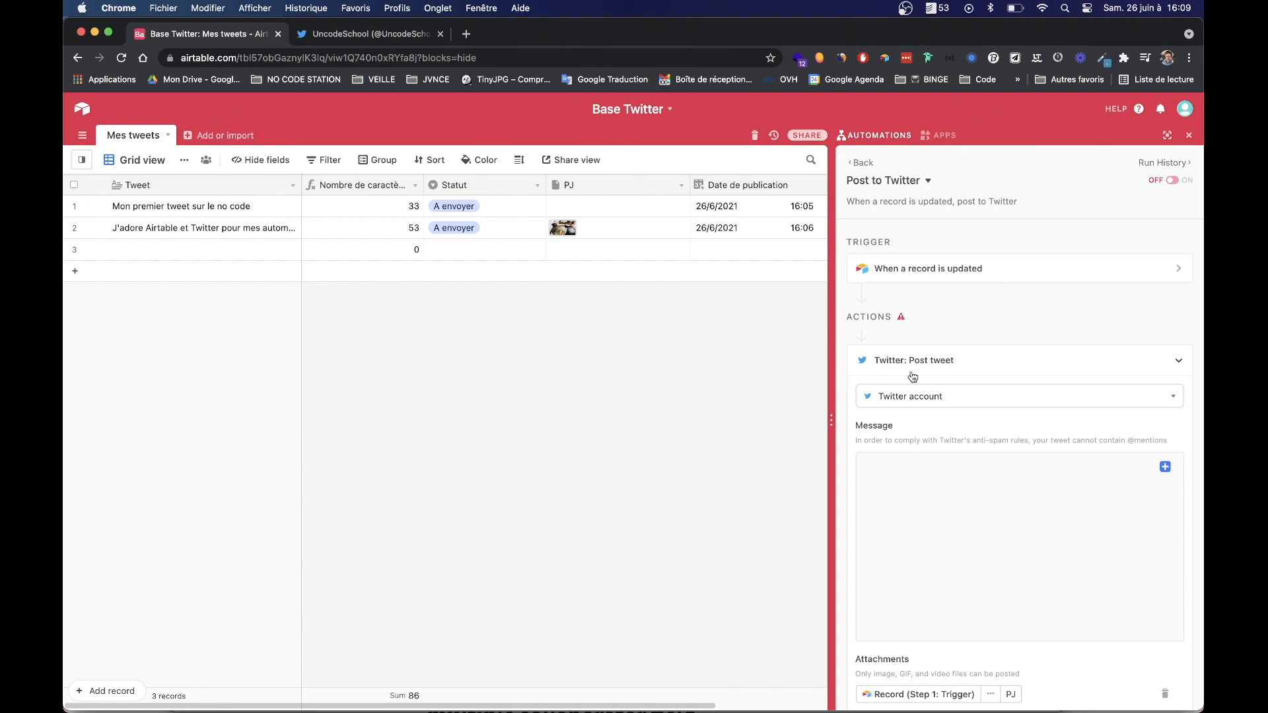
left_click(911, 403)
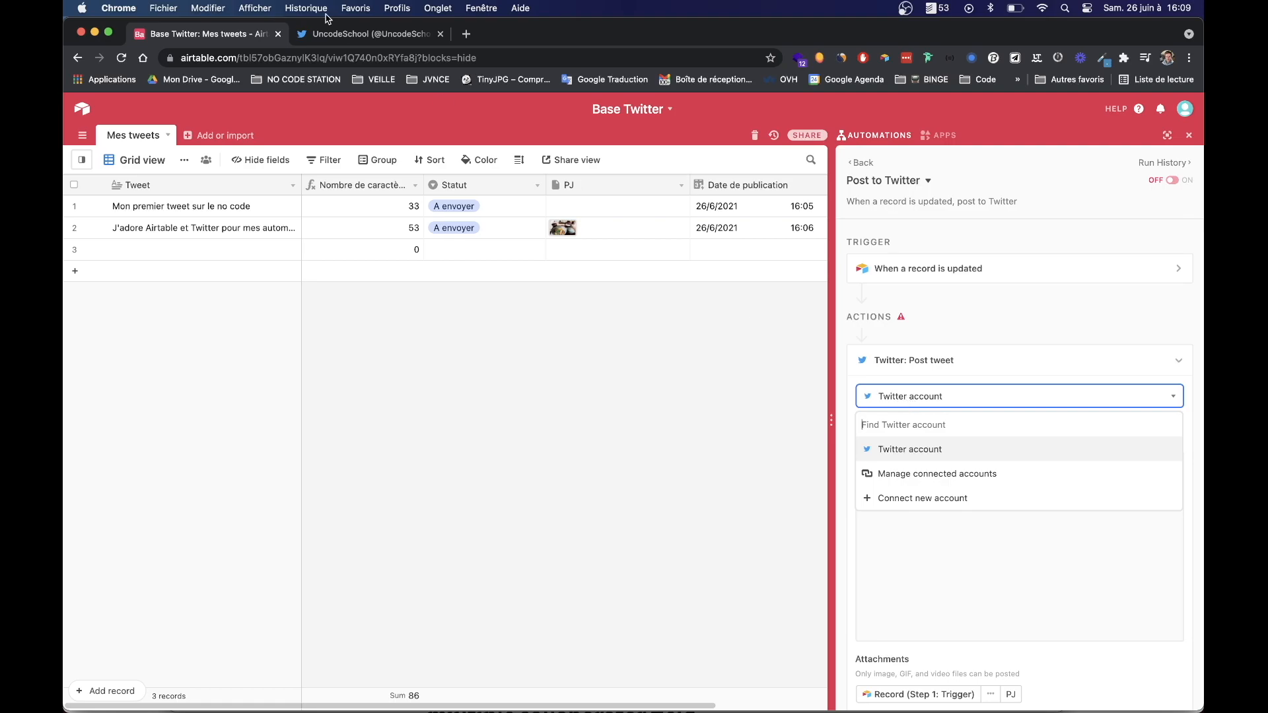
left_click(349, 37)
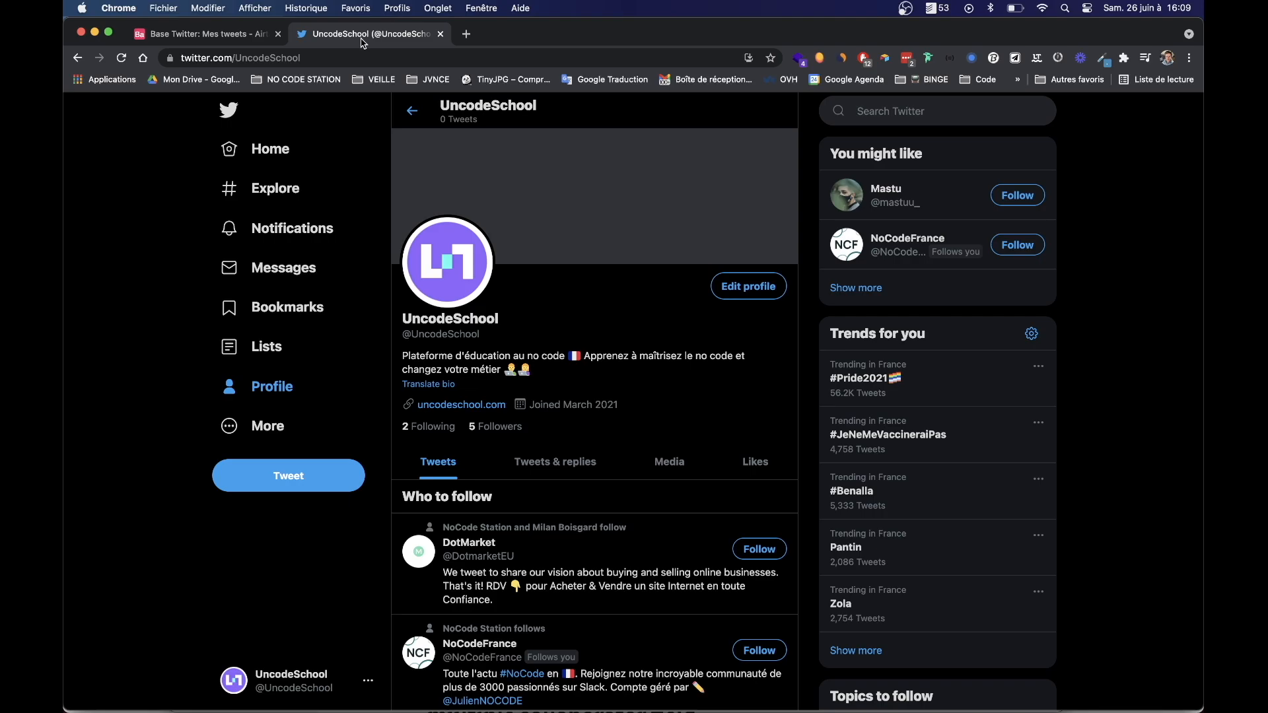
left_click(203, 39)
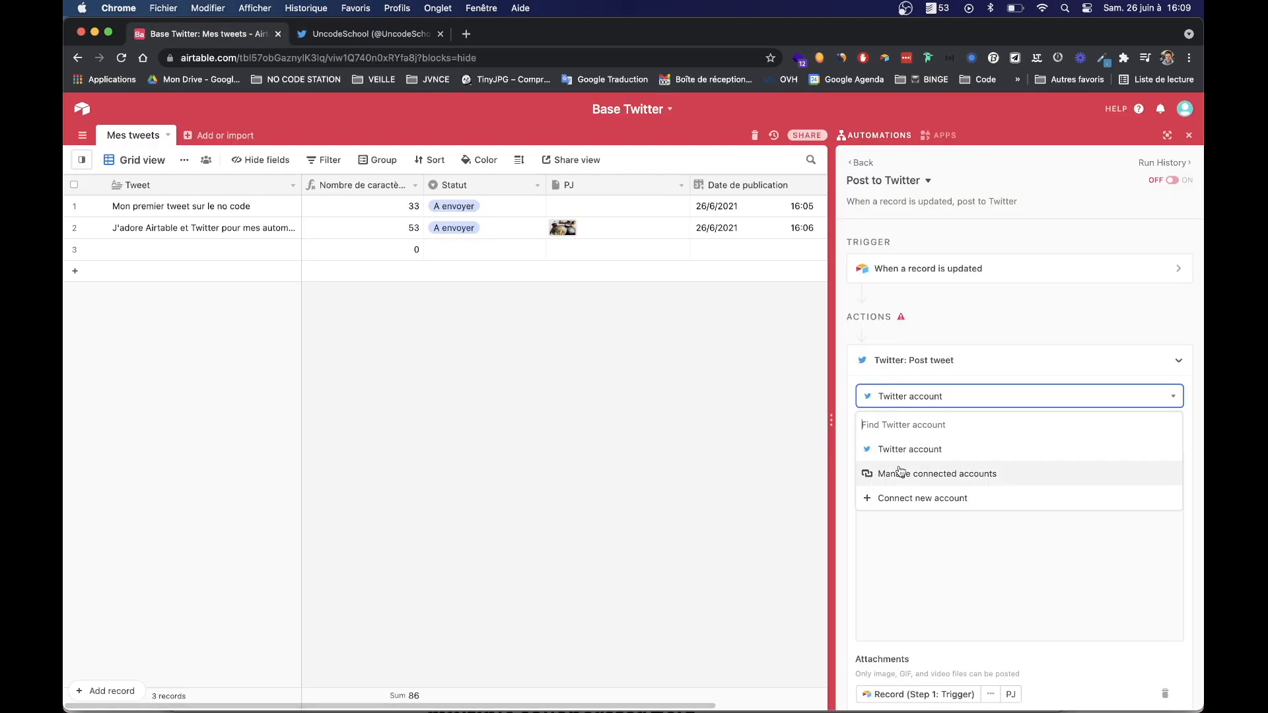
left_click(919, 504)
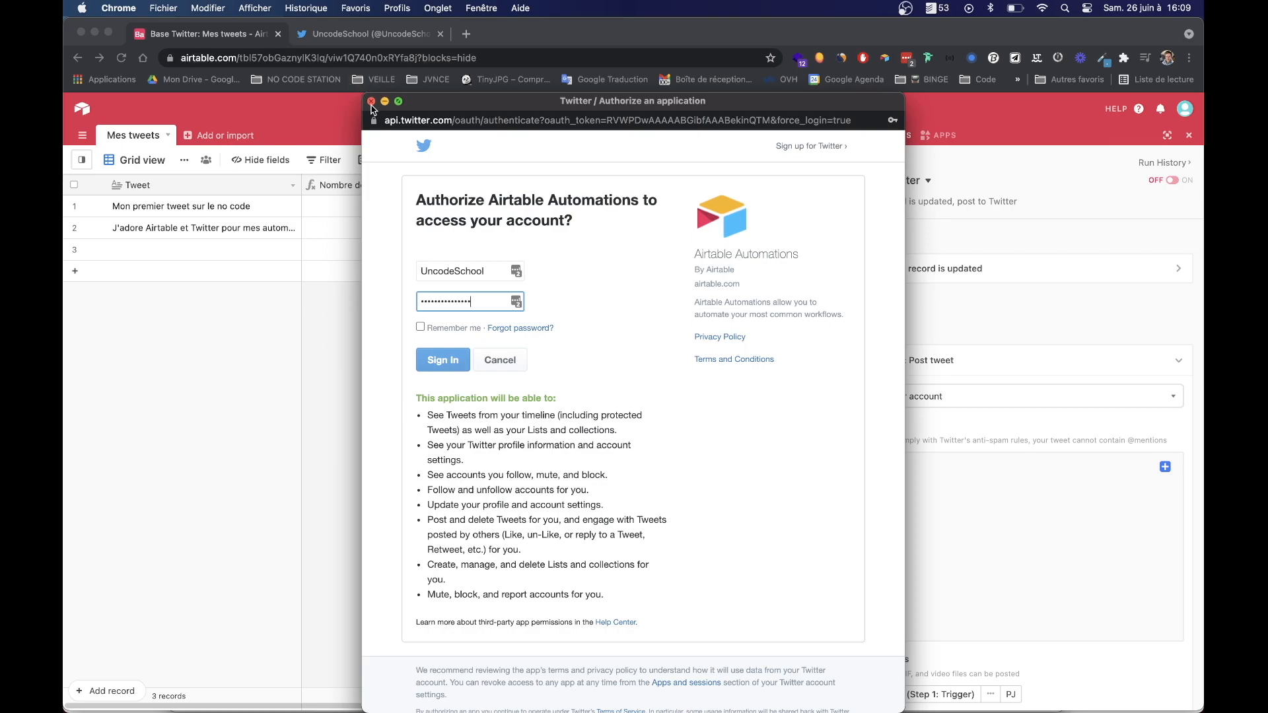
left_click(371, 102)
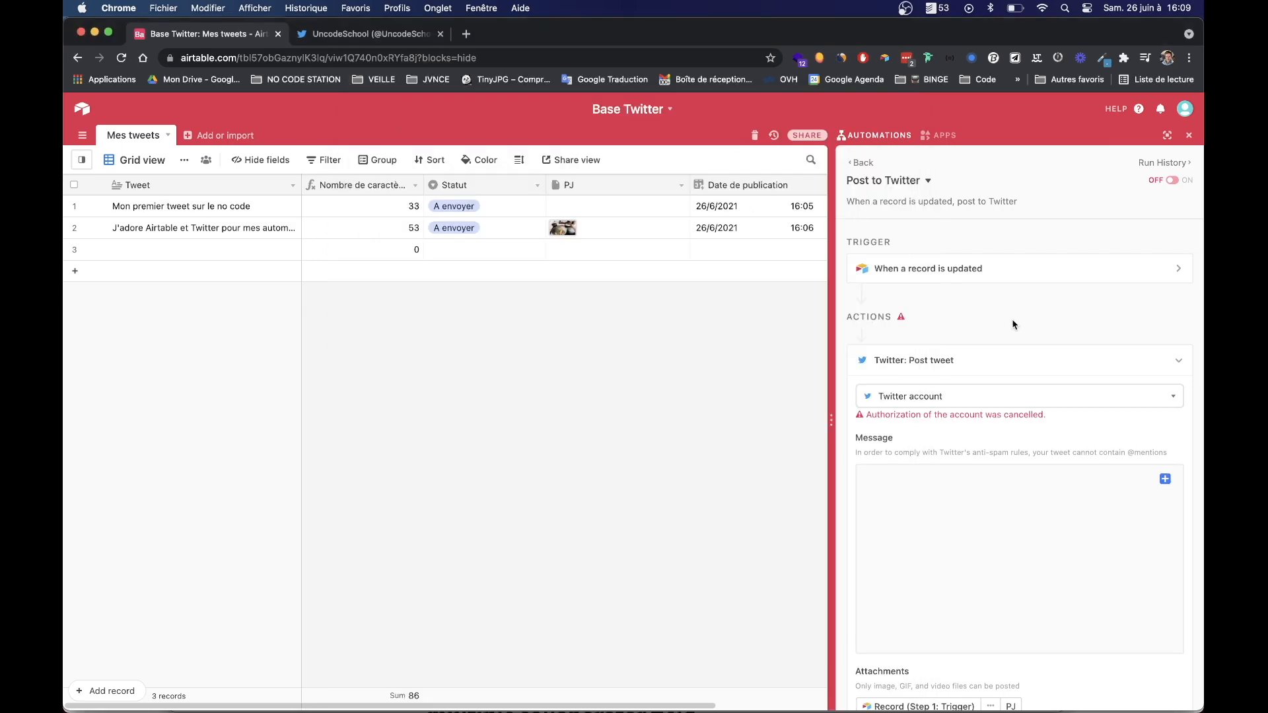
Step: Choose the existing Twitter account for the Post tweet action and insert the trigger record's "Tweet" field as the message
left_click(917, 403)
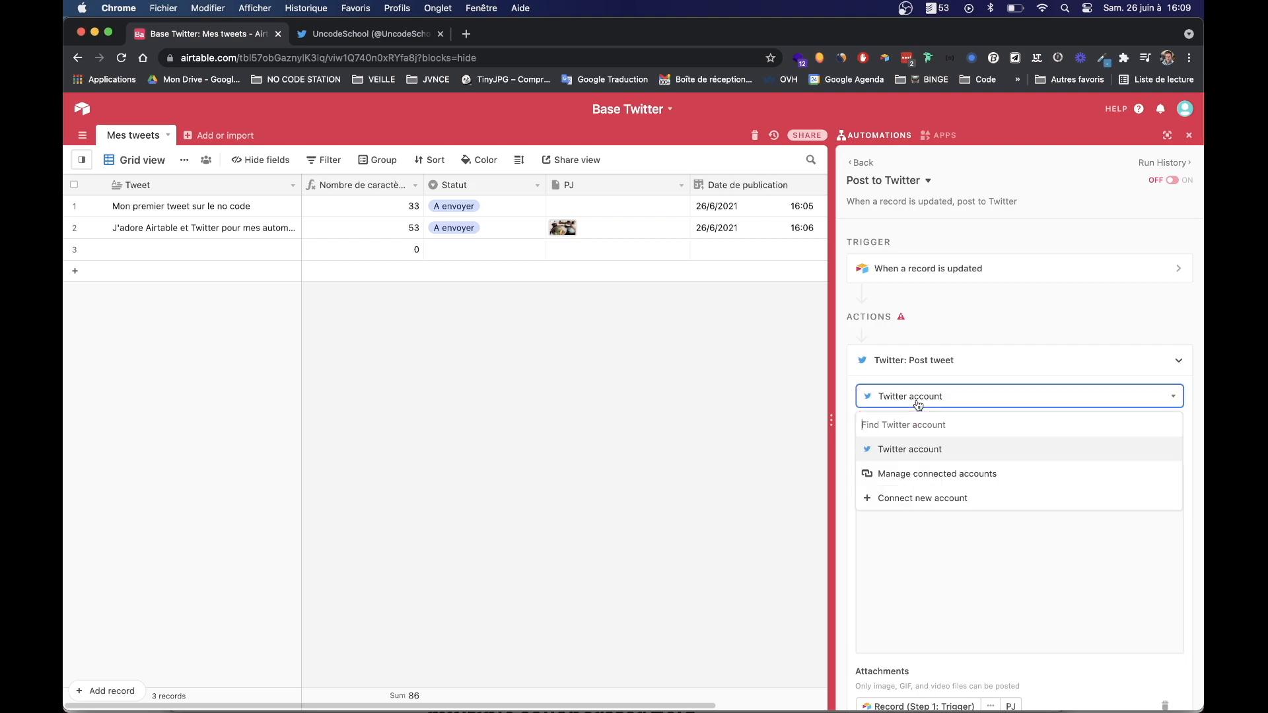
left_click(901, 449)
left_click(918, 481)
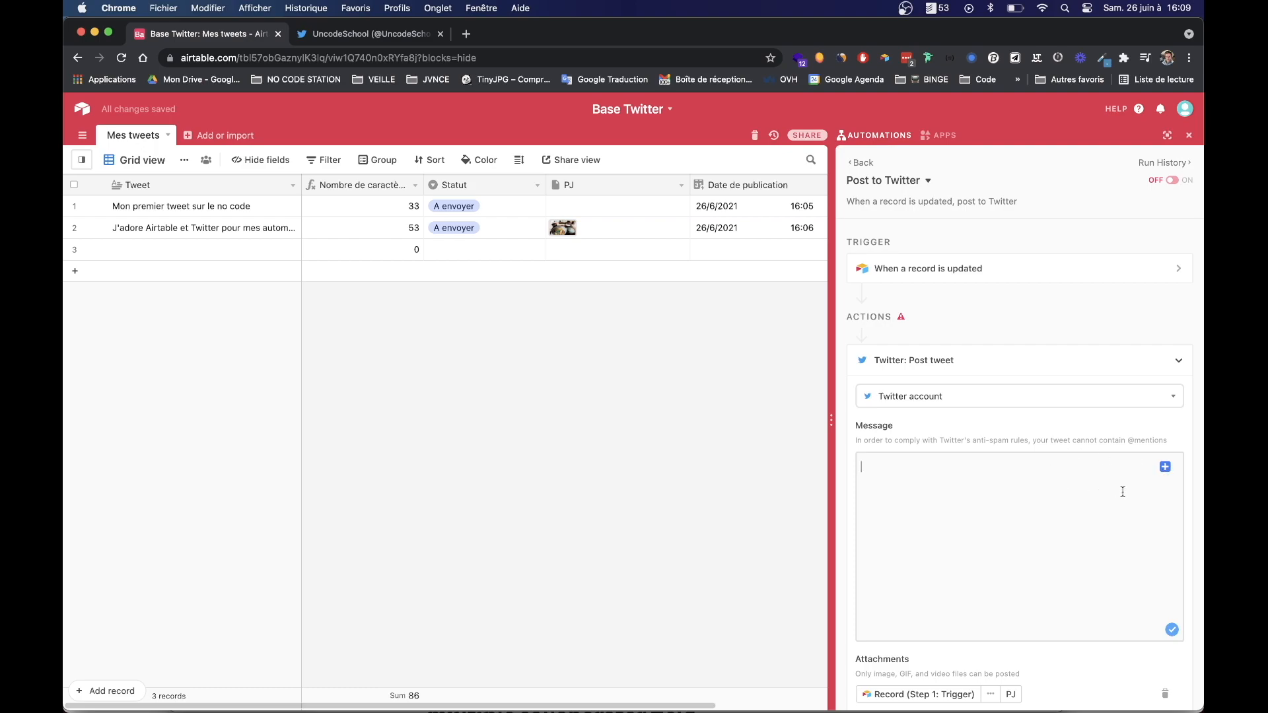
left_click(1165, 467)
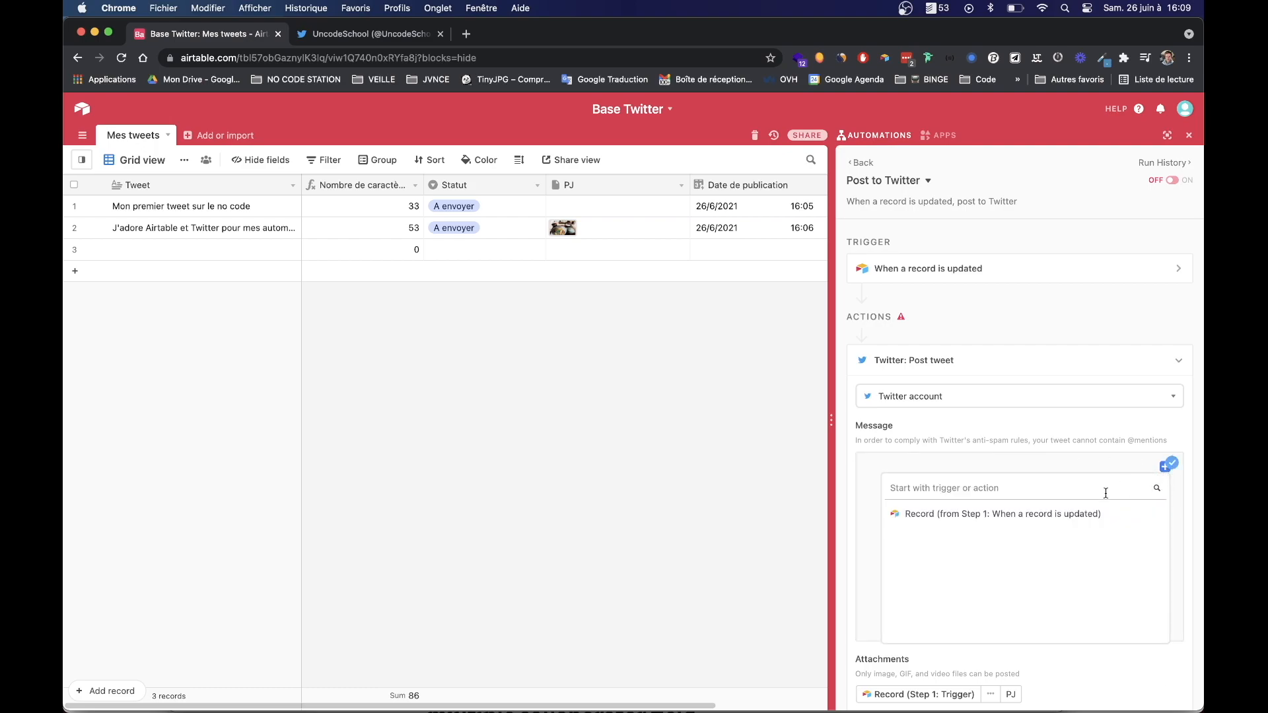
left_click(1132, 515)
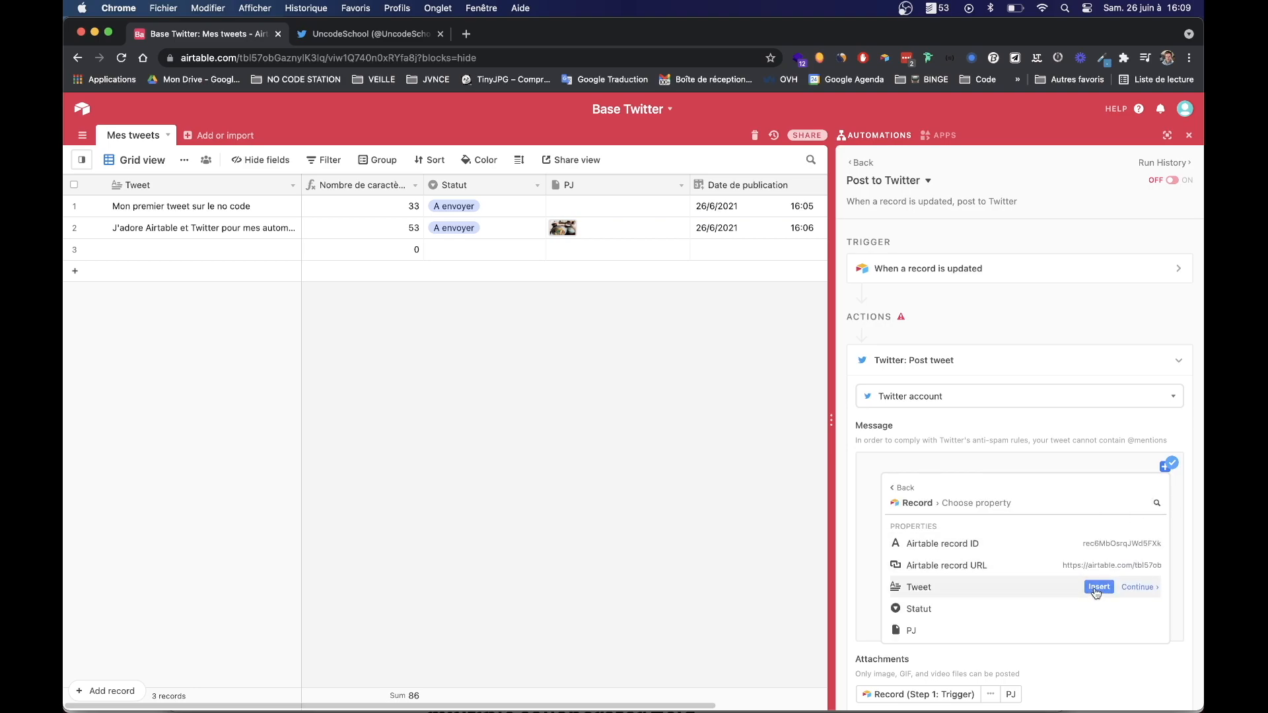
left_click(1099, 588)
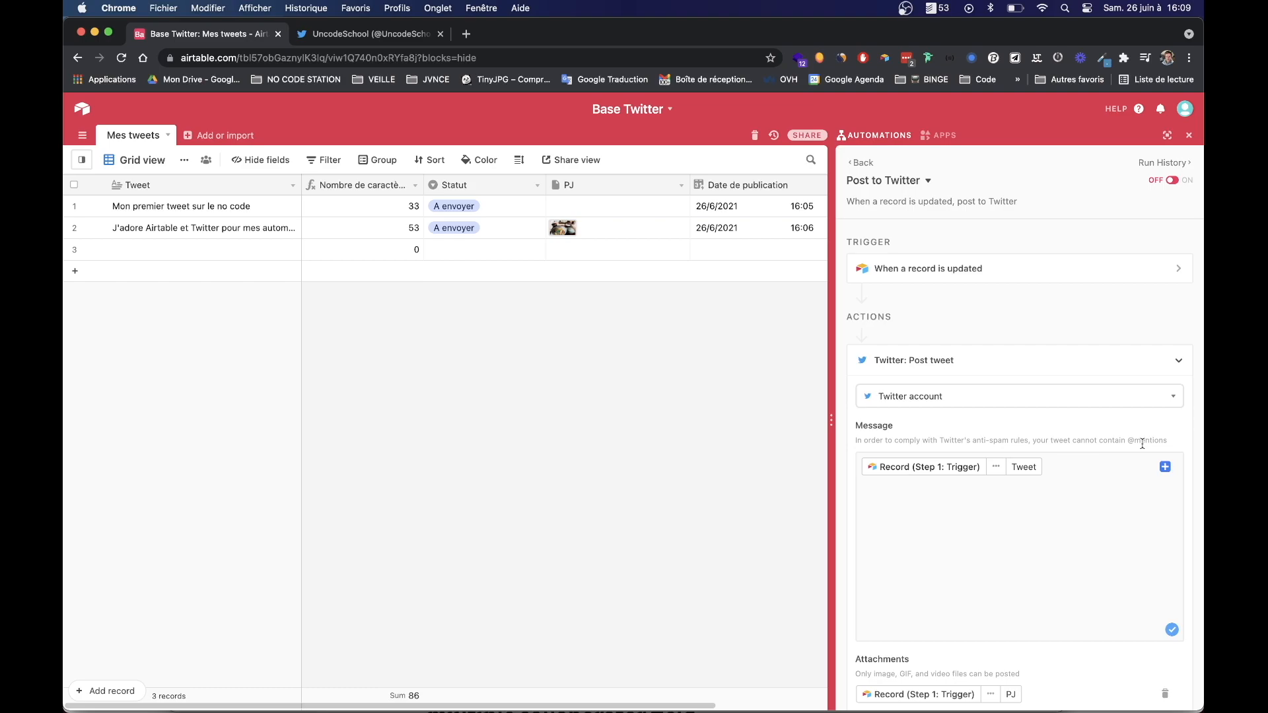
Step: Remove the Post tweet action's prefilled attachment and insert the trigger record's "PJ" field as the attachment instead
scroll(1084, 429, "down", 2)
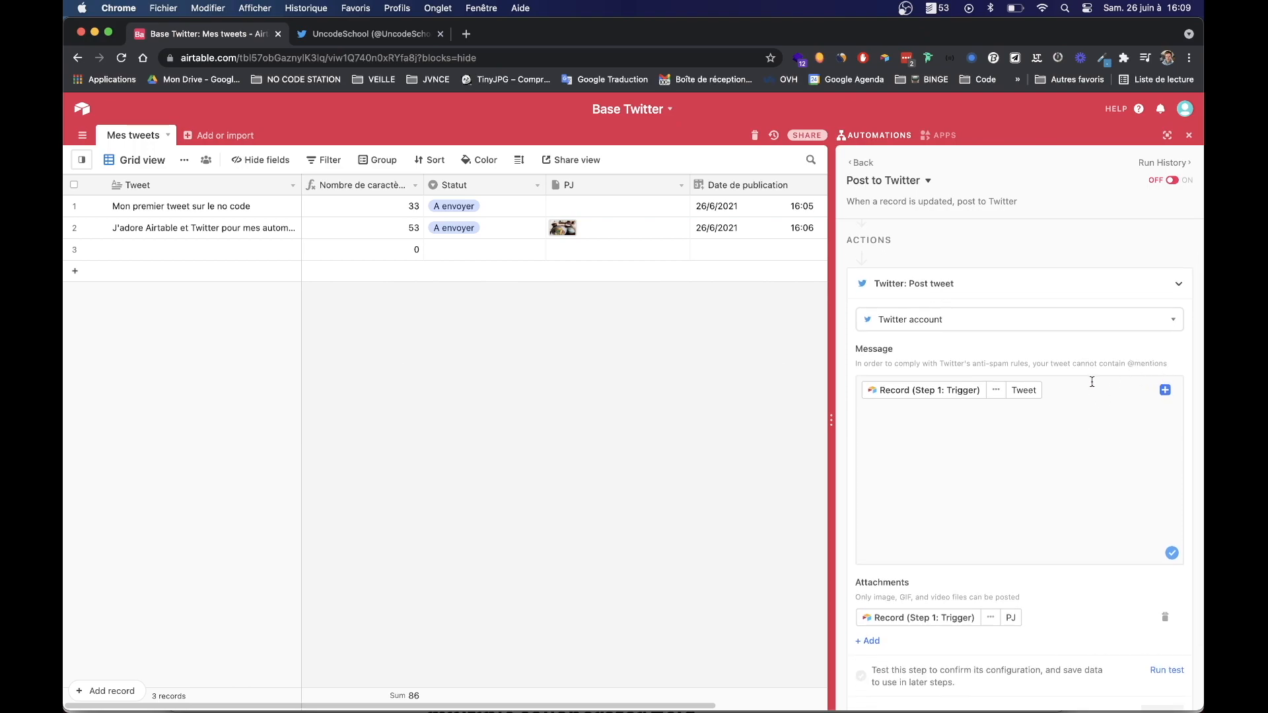
scroll(1092, 382, "down", 3)
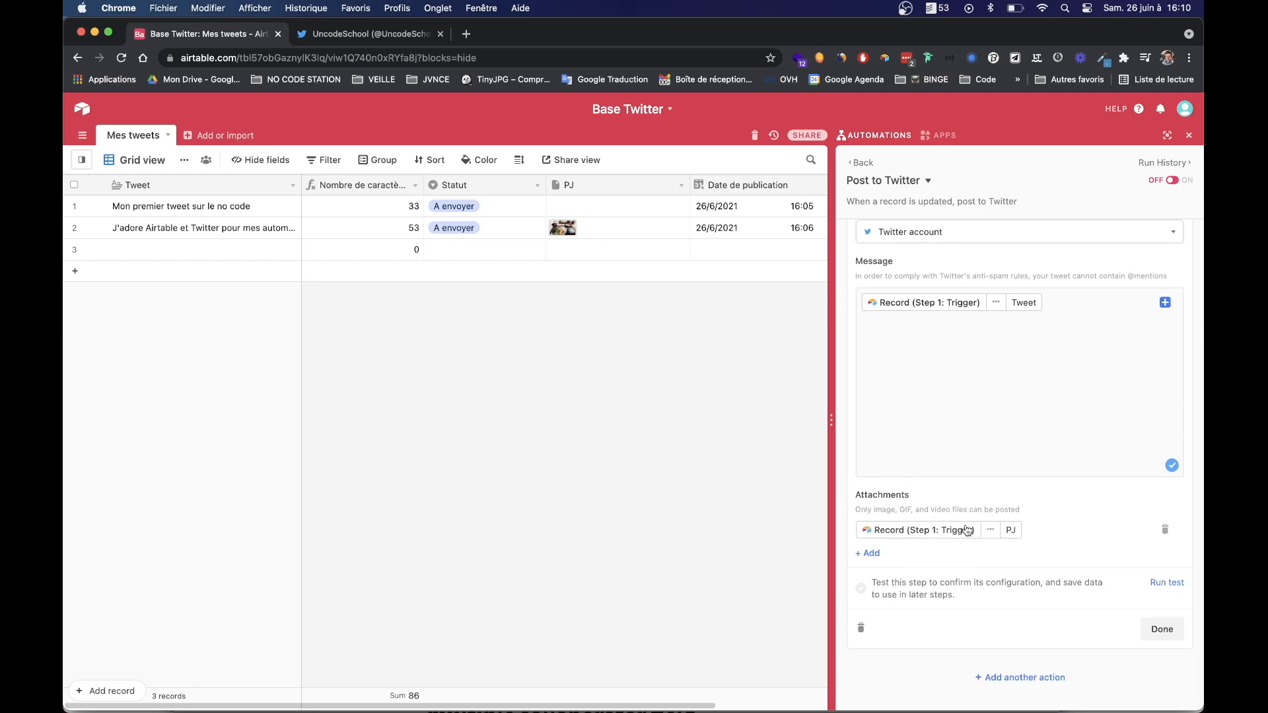
left_click(1165, 530)
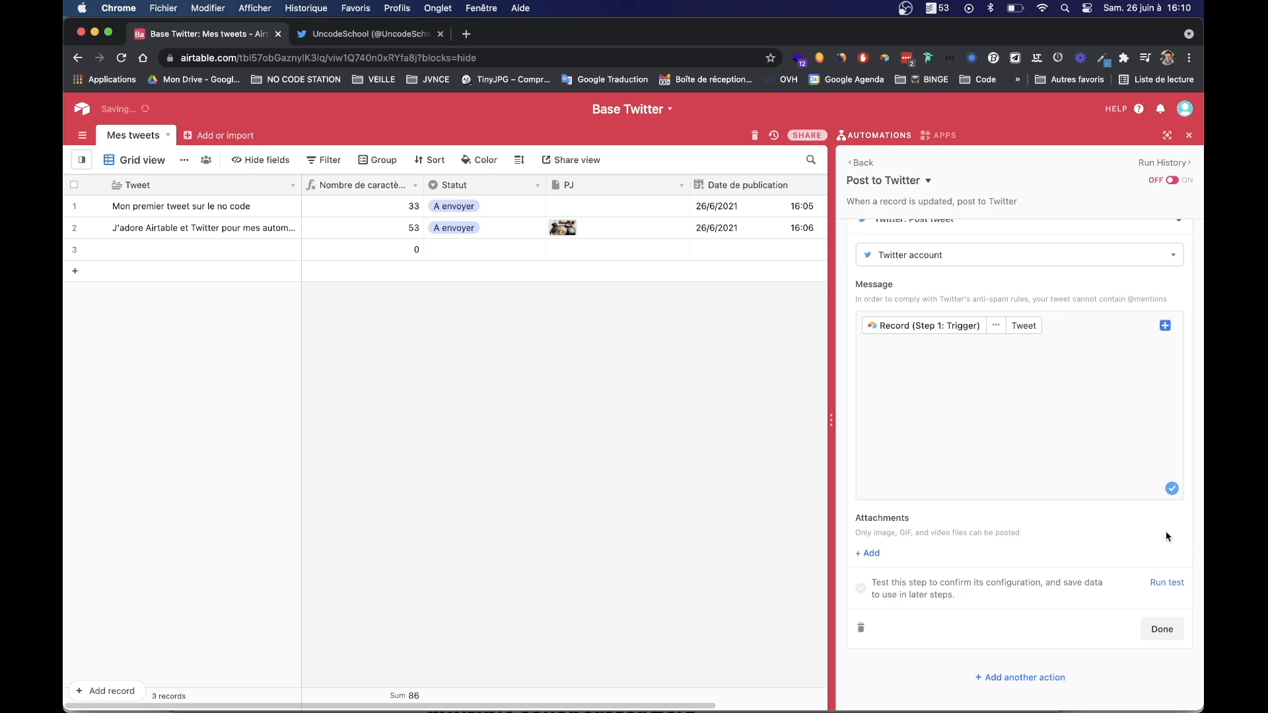
left_click(871, 557)
left_click(1110, 581)
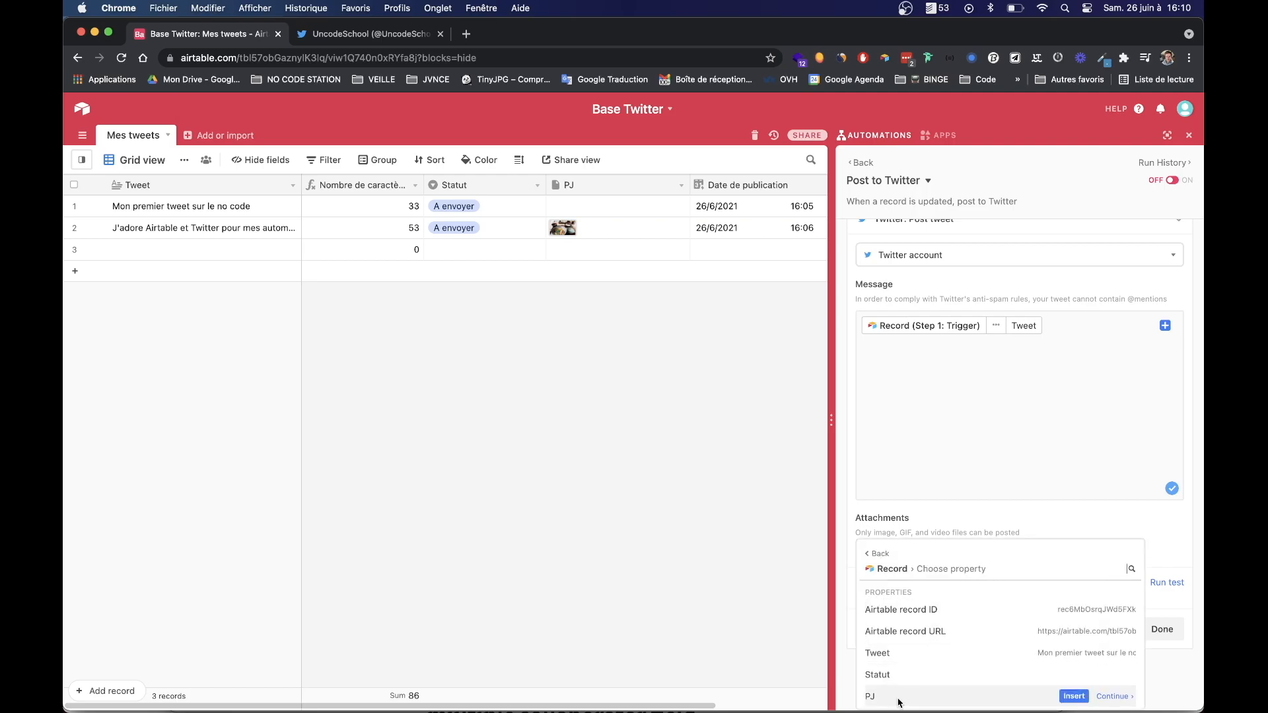
left_click(1070, 695)
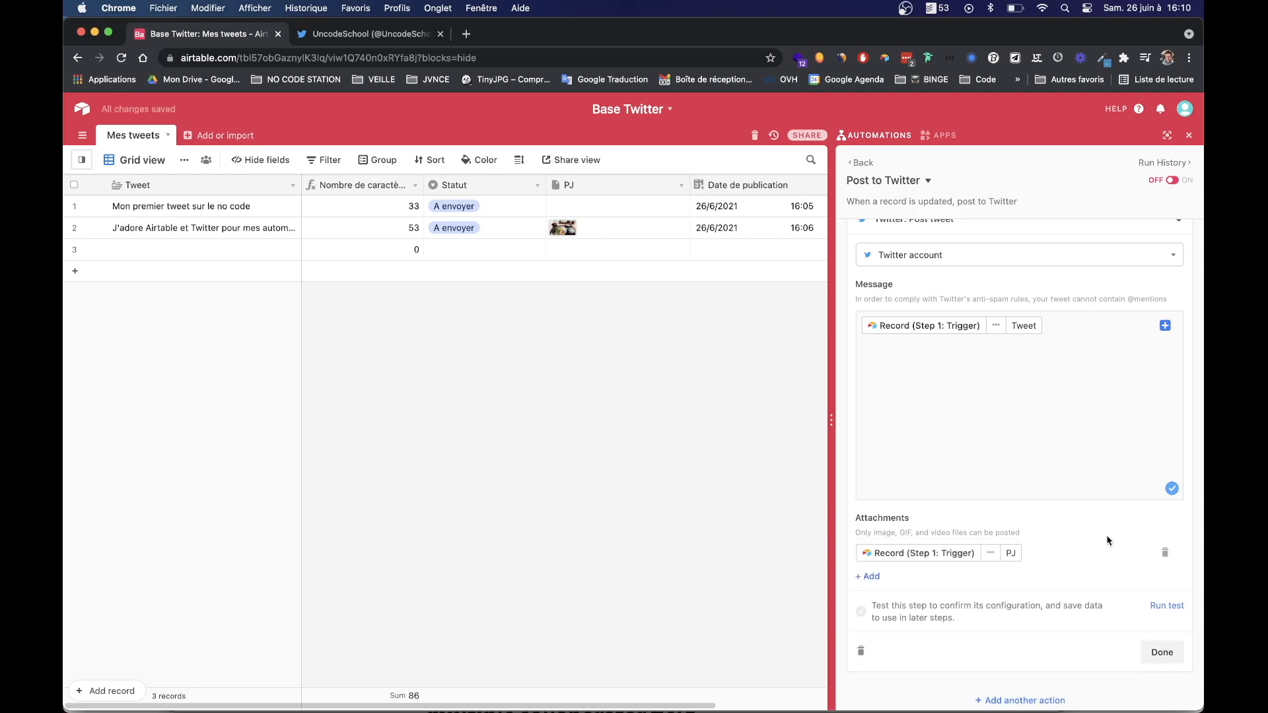
Step: Run the test of the Post tweet action and check the reloaded UncodeSchool profile on Twitter for the posted tweet
left_click(1170, 608)
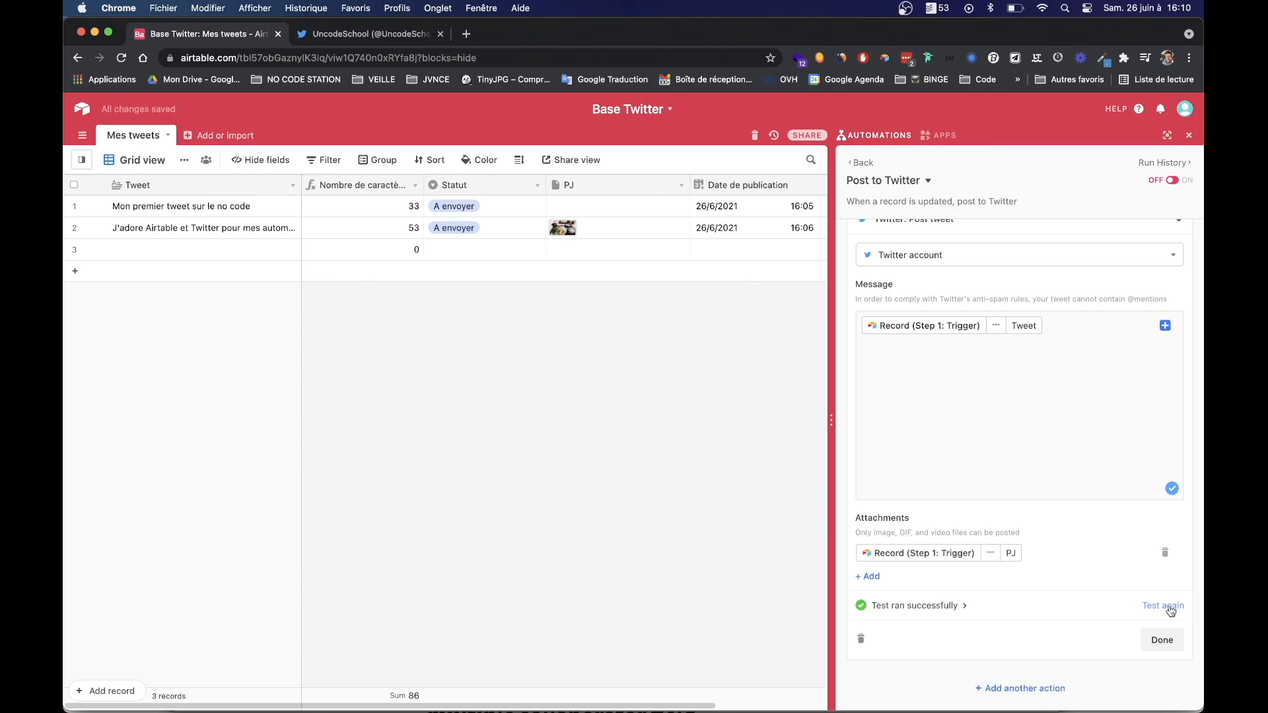
left_click(361, 39)
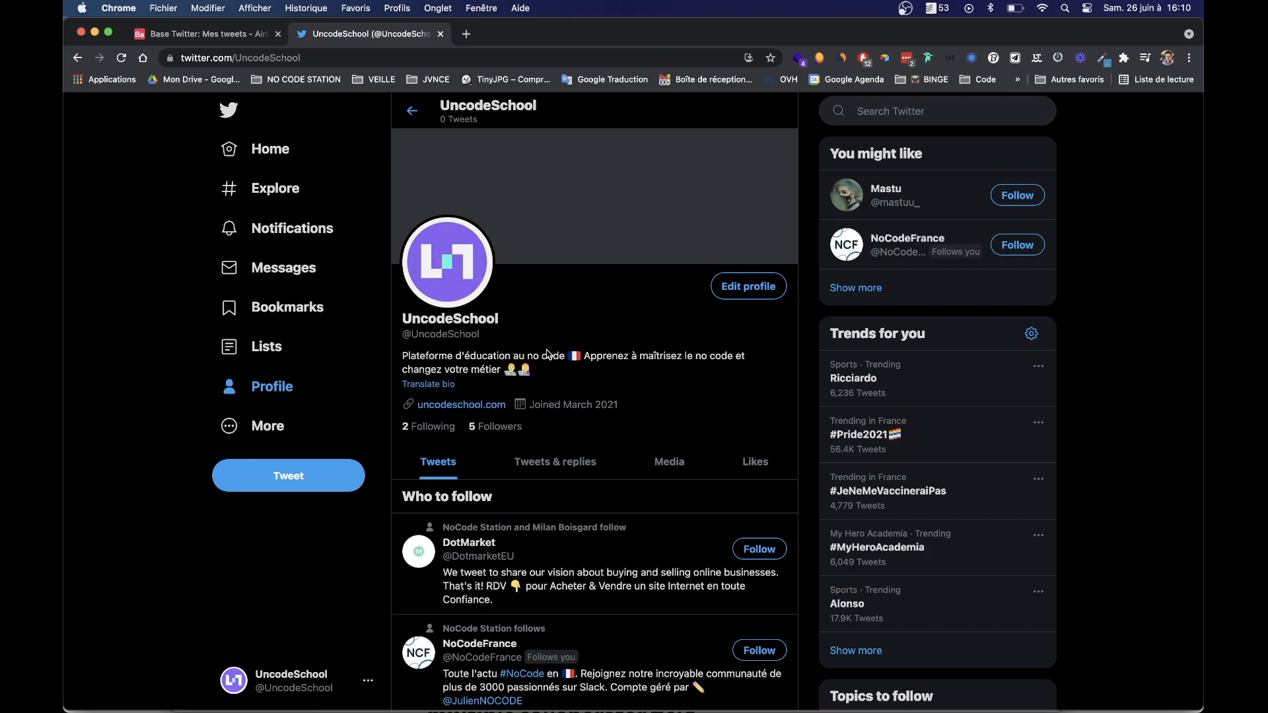
scroll(592, 356, "down", 8)
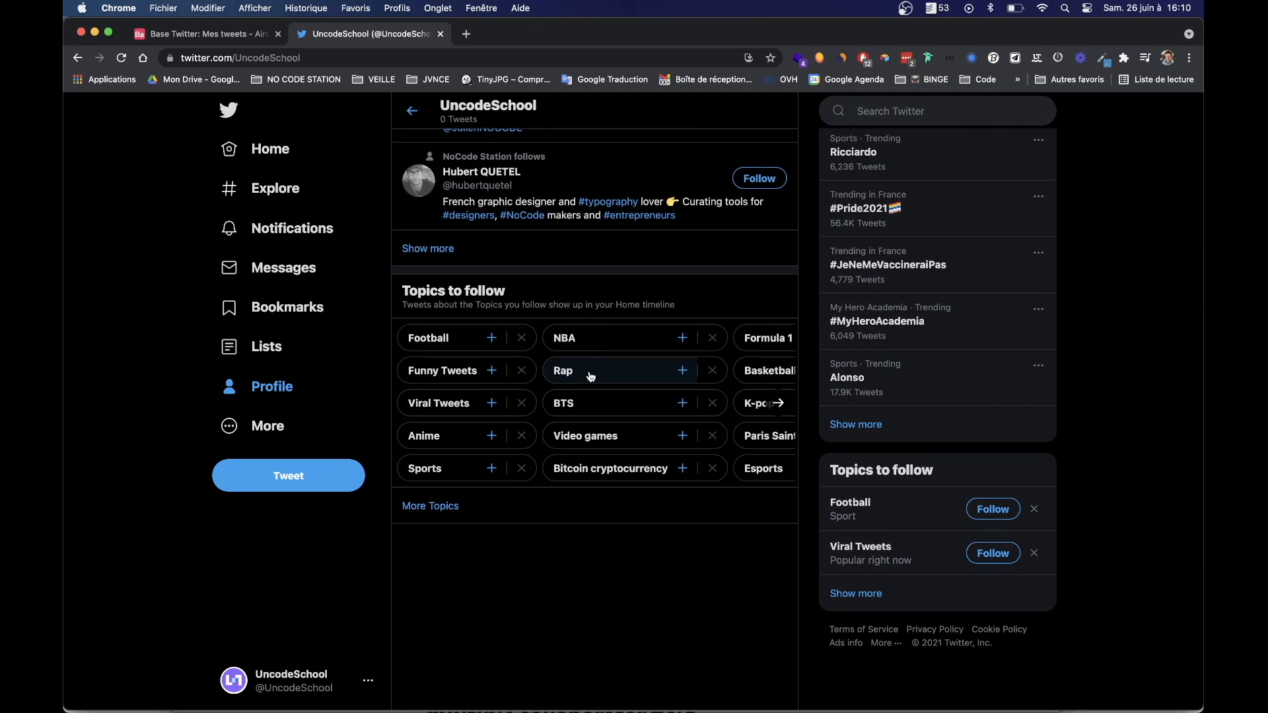
key("super+r")
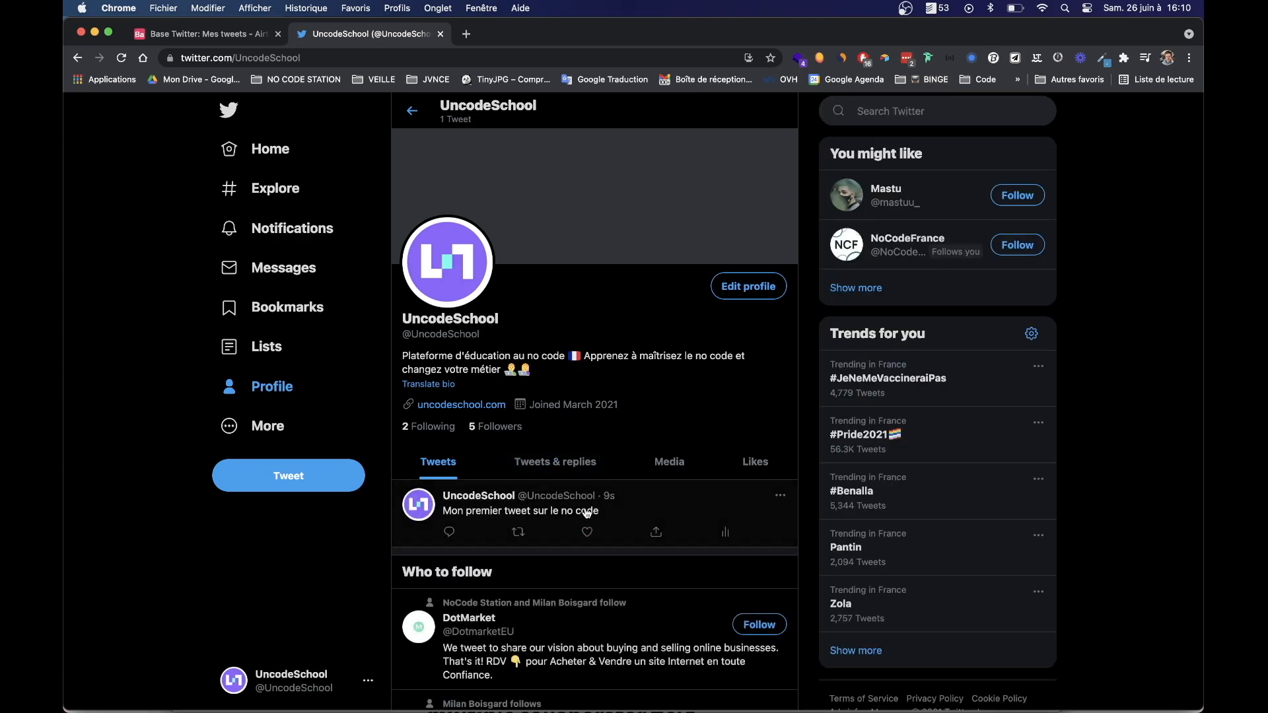
left_click(213, 37)
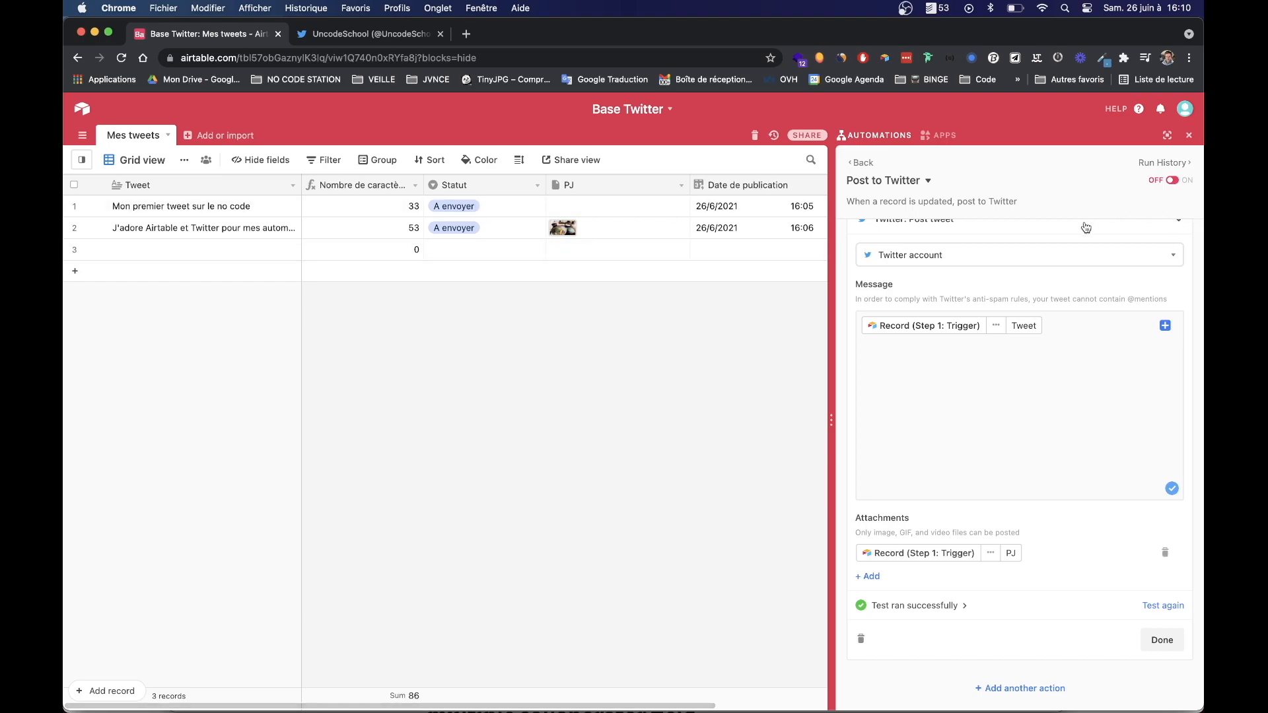
Step: Switch to Twitter and delete the test tweet "Mon premier tweet sur le no code" from the UncodeSchool profile
left_click(348, 34)
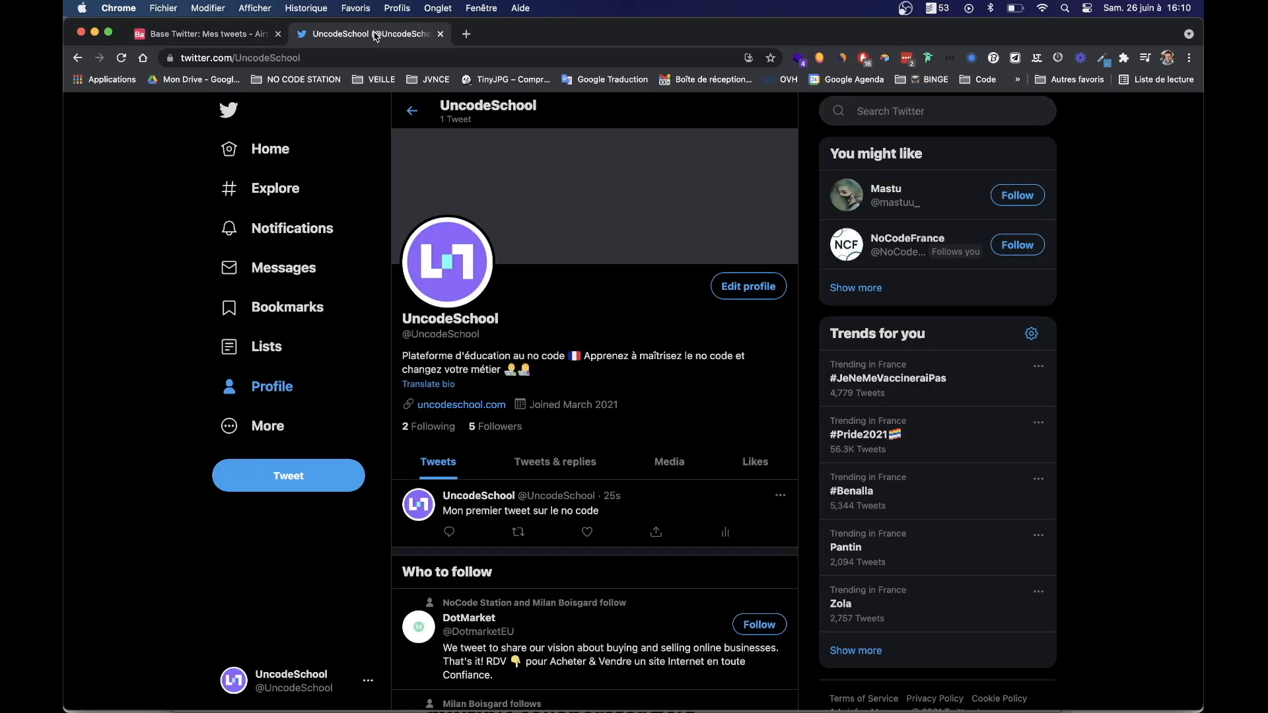
left_click(780, 496)
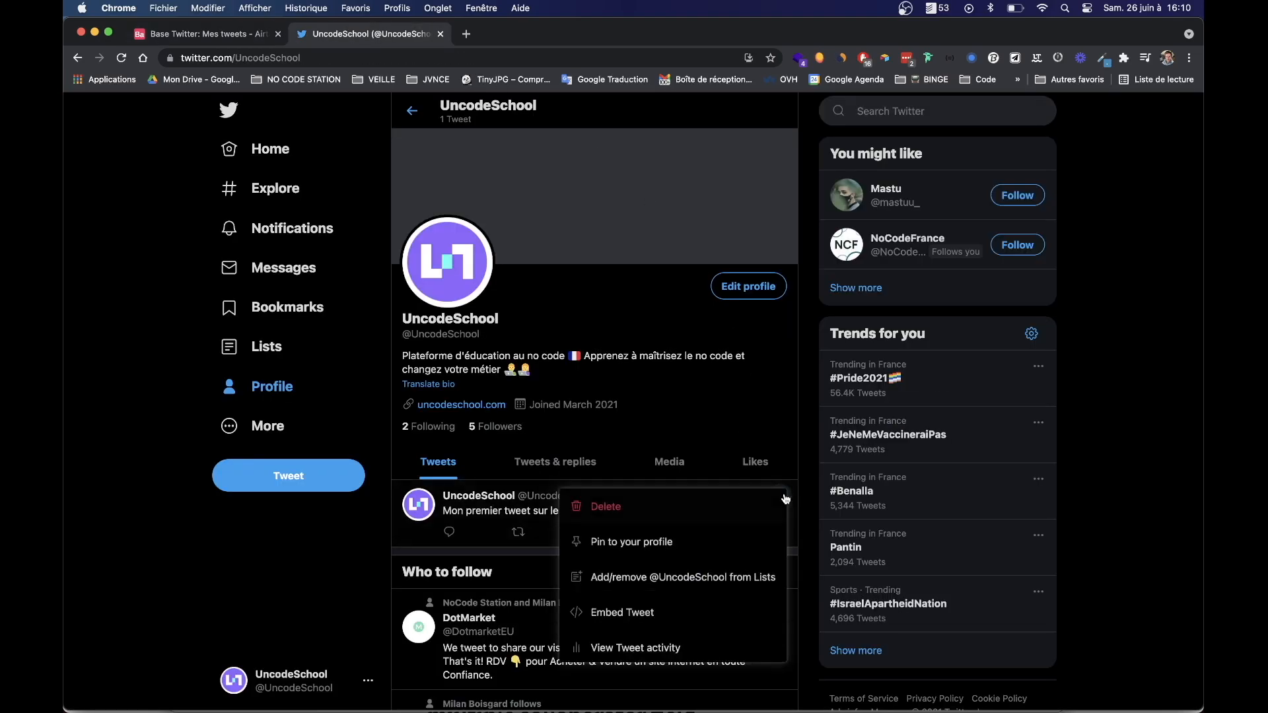
left_click(653, 514)
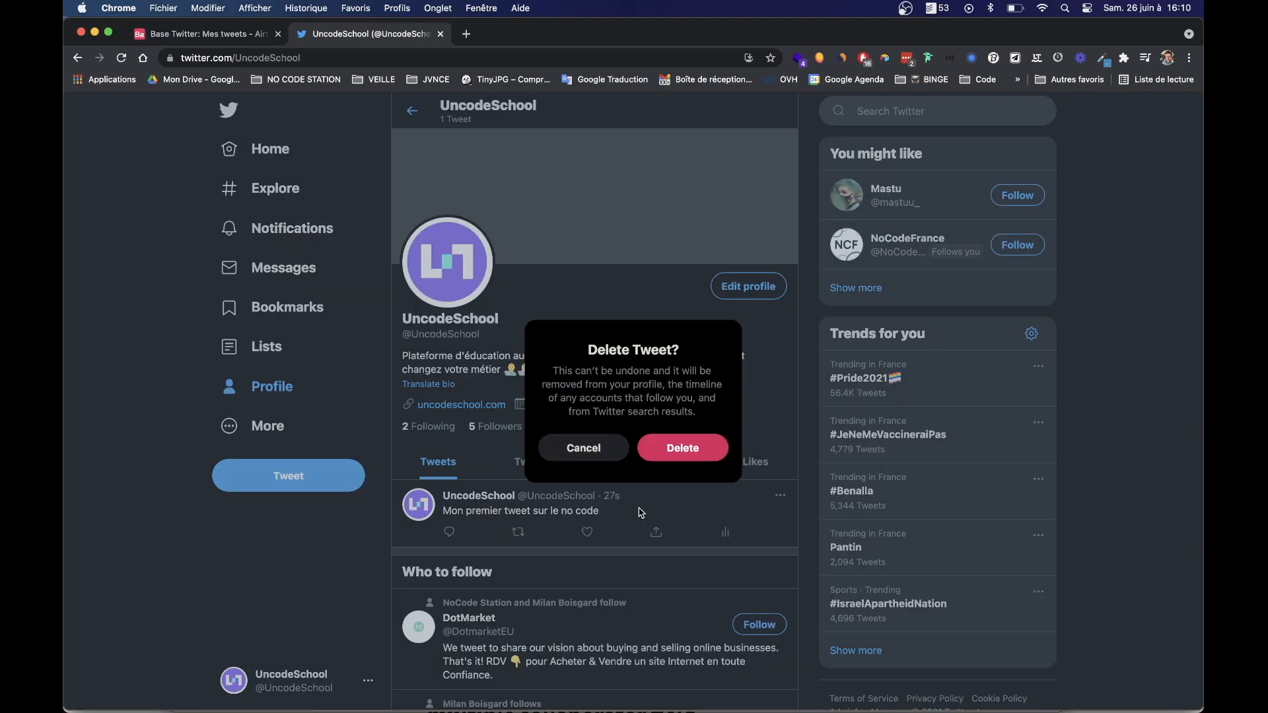
left_click(688, 444)
Step: Back in Airtable, finish the Post tweet action's configuration and turn on the "Post to Twitter" automation, returning to the automations list
left_click(242, 36)
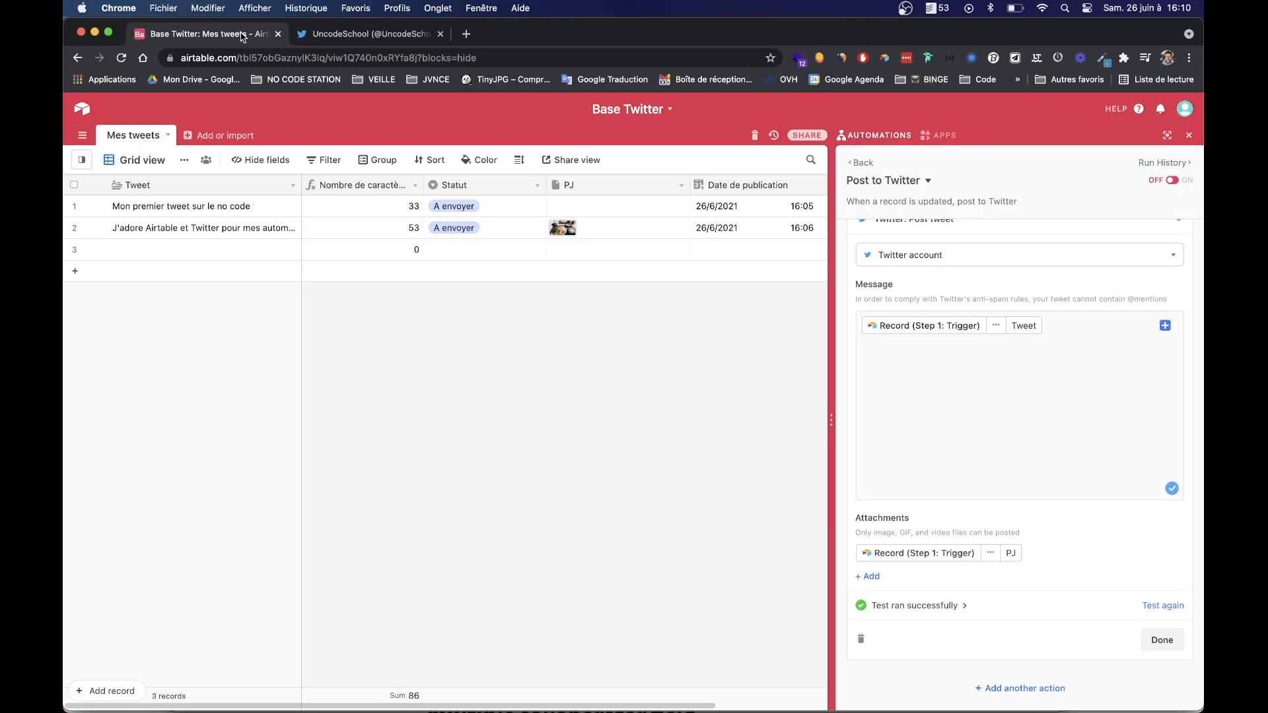
left_click(1167, 642)
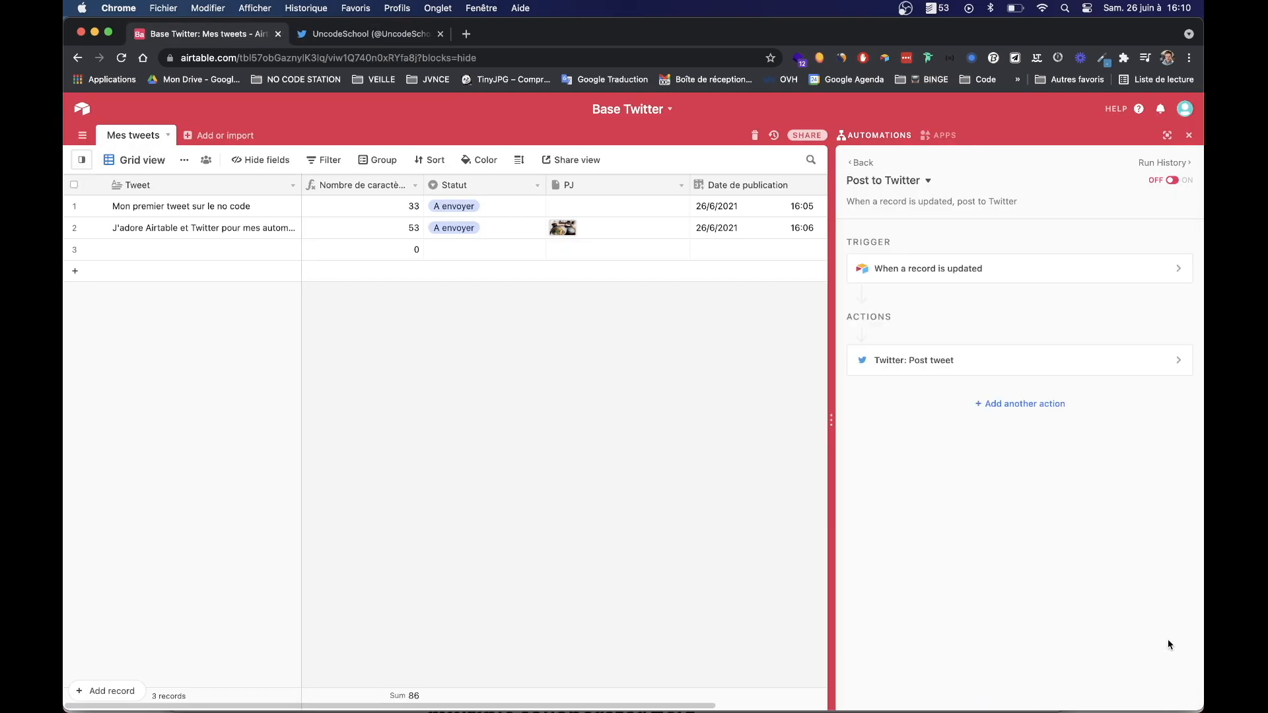
left_click(1174, 181)
left_click(863, 163)
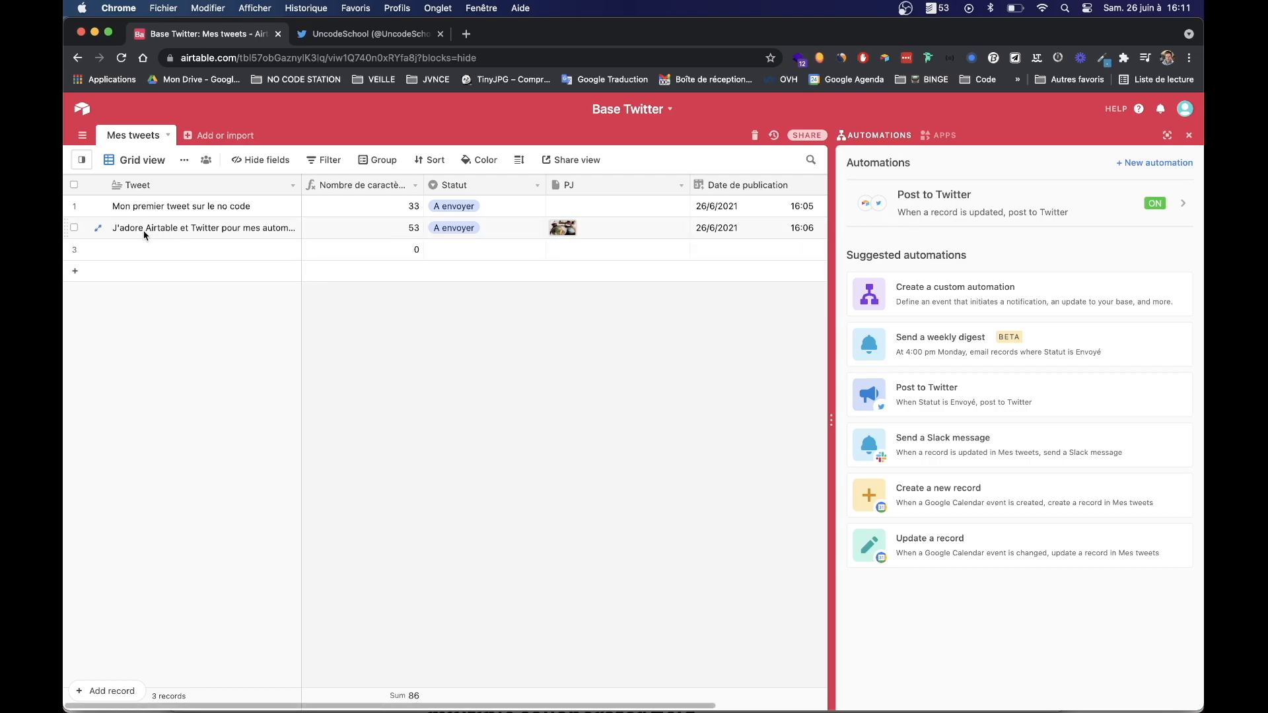
Step: Set the Statut of the "J'adore Airtable et Twitter" record to "Envoyé" and close the automations pane
left_click(495, 232)
left_click(537, 229)
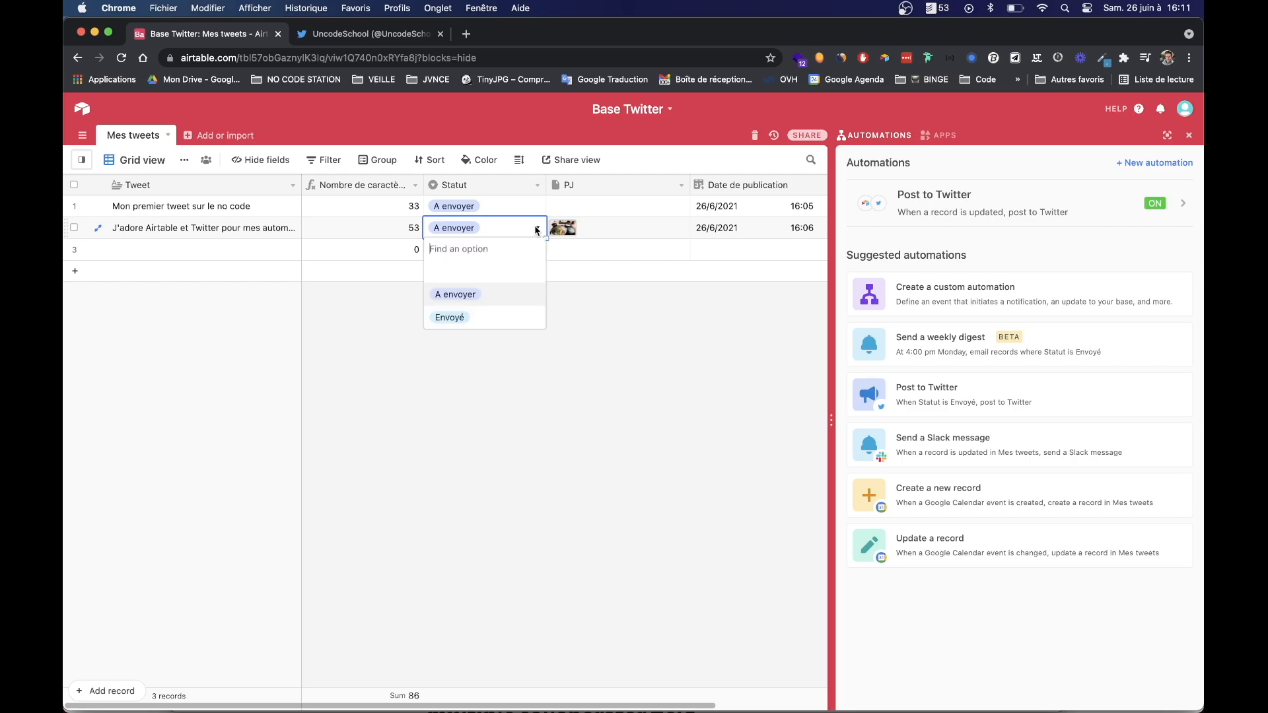
left_click(462, 320)
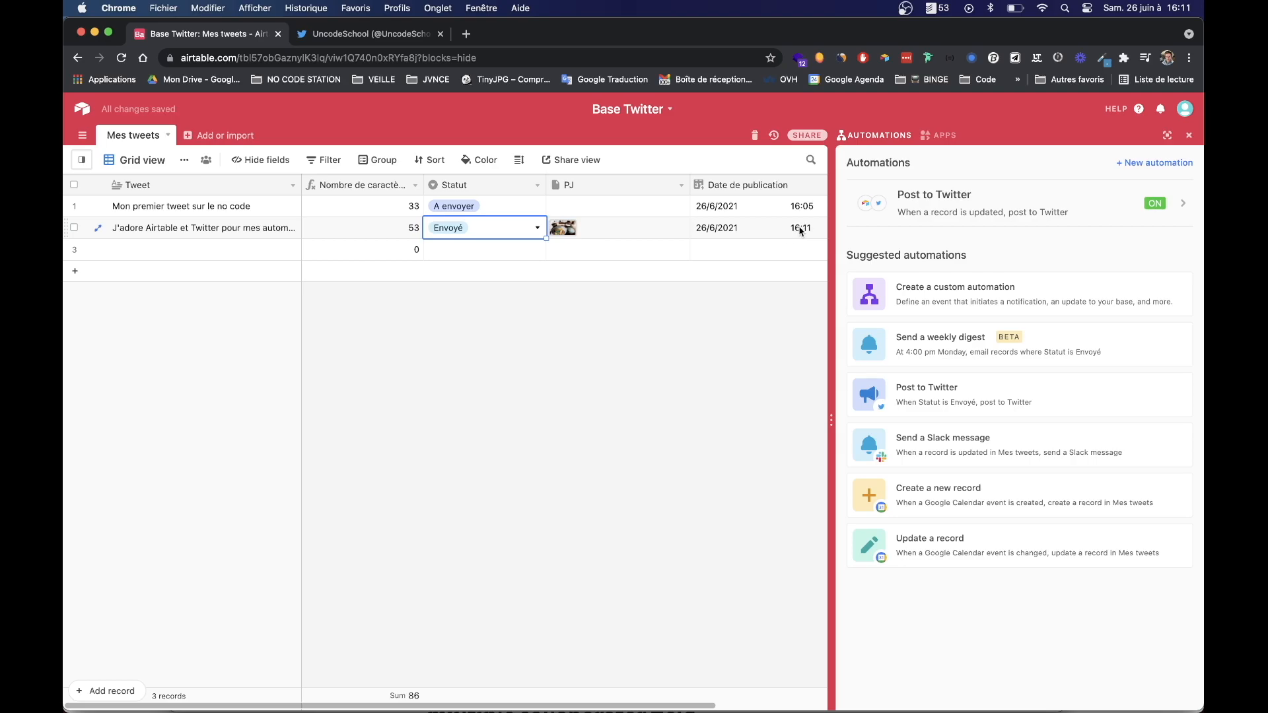
left_click(869, 136)
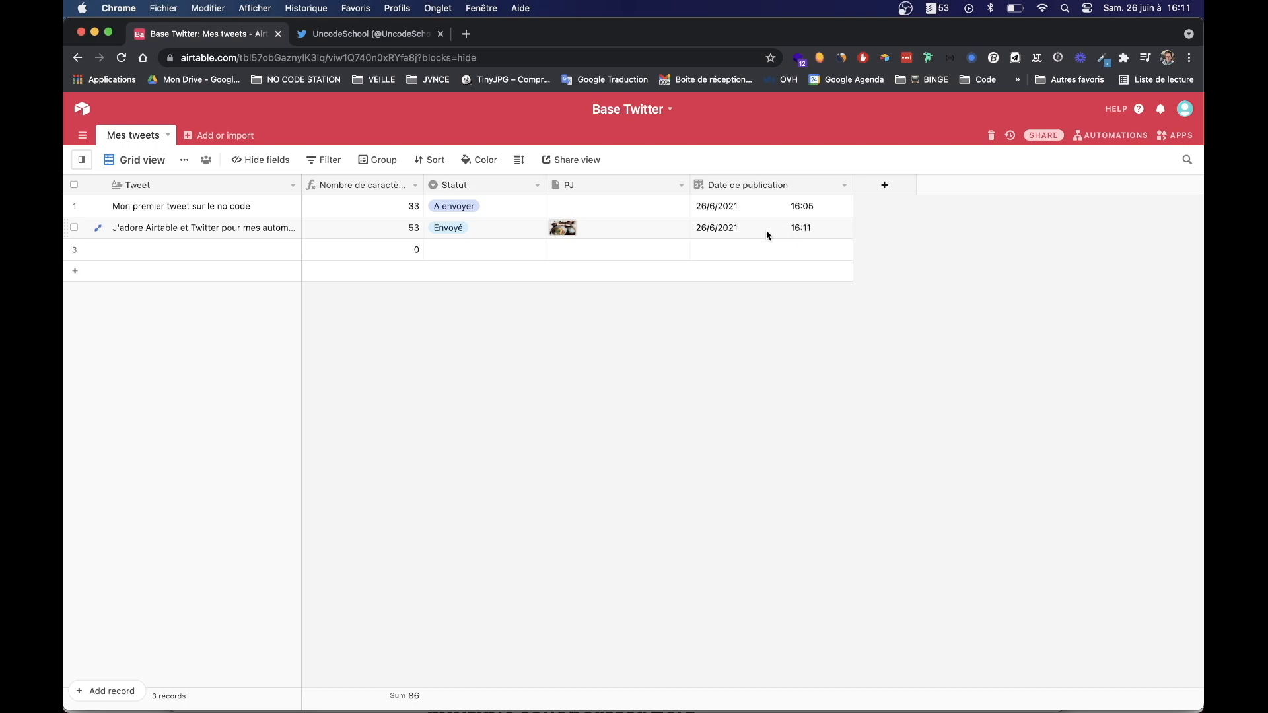
Step: Switch to Twitter, reload the UncodeSchool profile and examine the latest tweet with its attached image
left_click(323, 40)
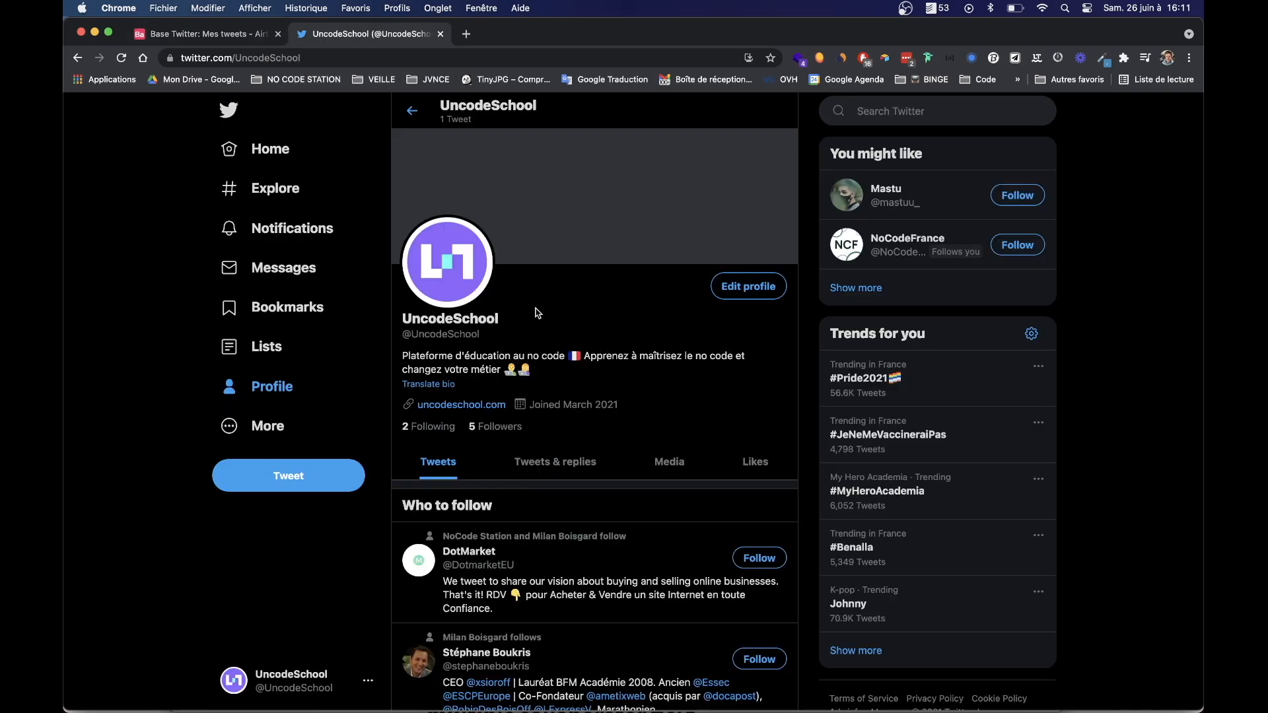
key("super+r")
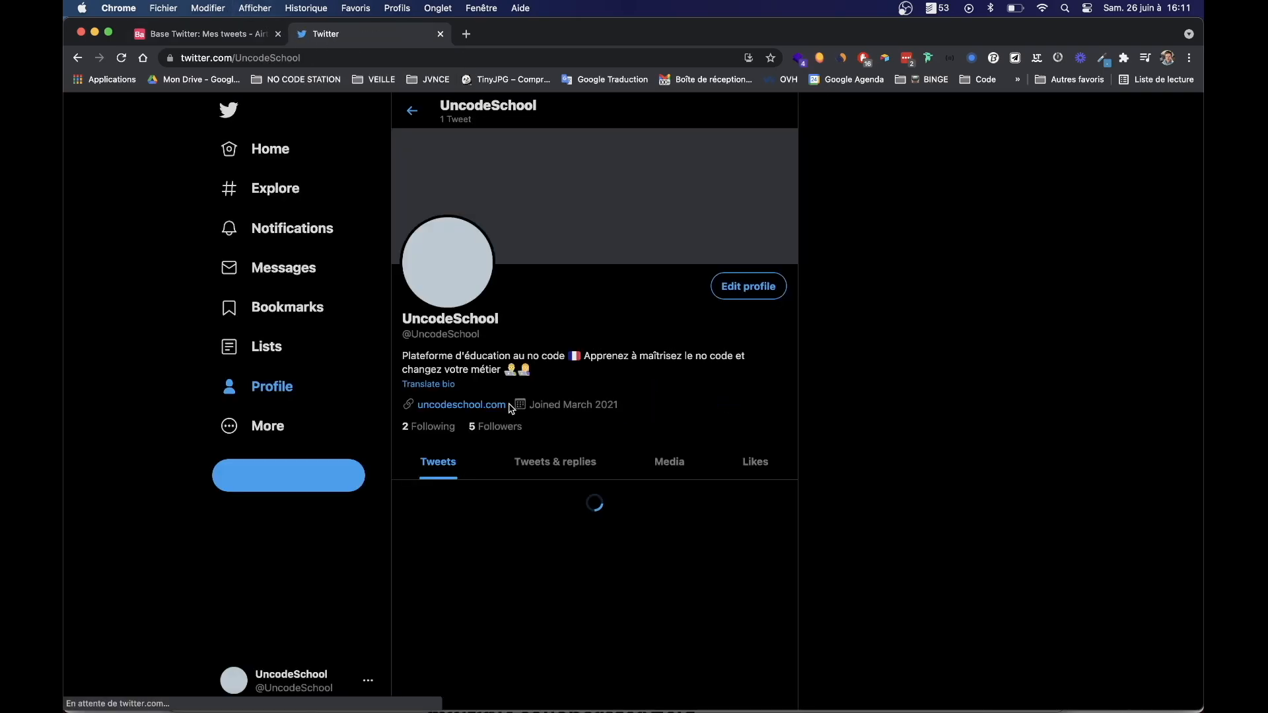
scroll(462, 369, "down", 3)
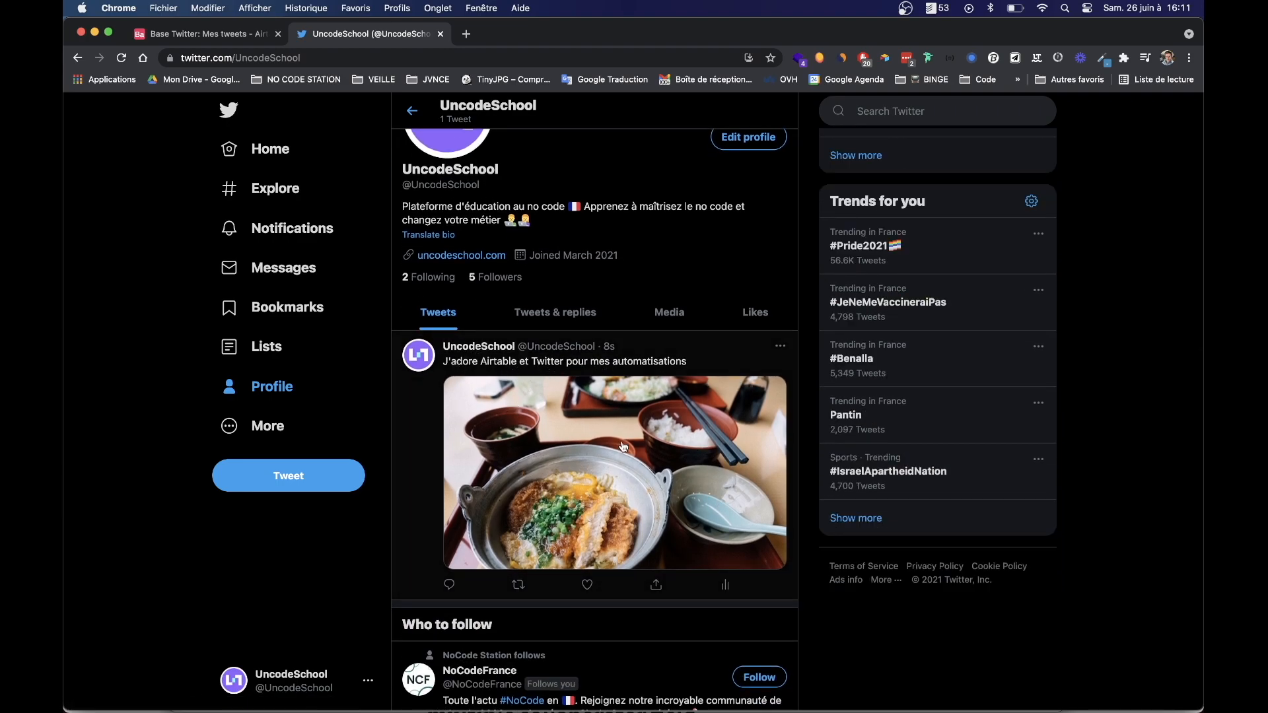
scroll(623, 451, "up", 3)
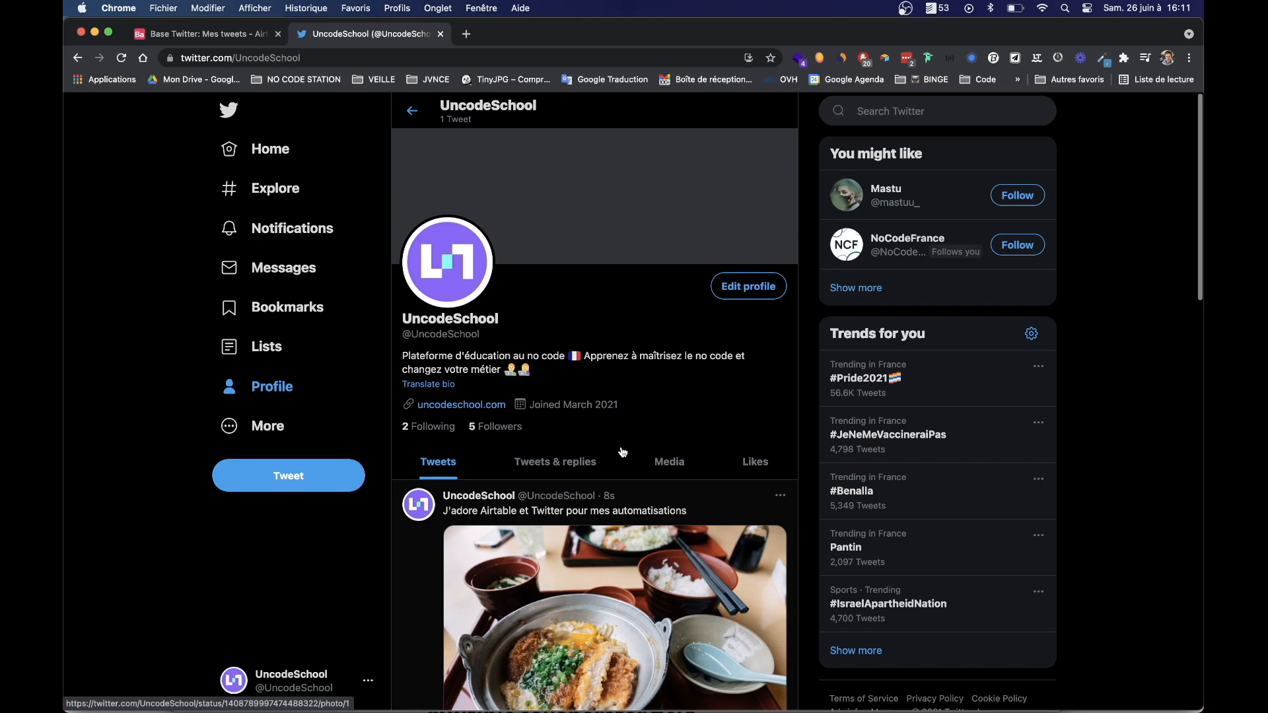
Step: In Airtable's "Mes tweets" grid, add a condition coloring records light green where "Nombre de caractères" < 280
left_click(218, 37)
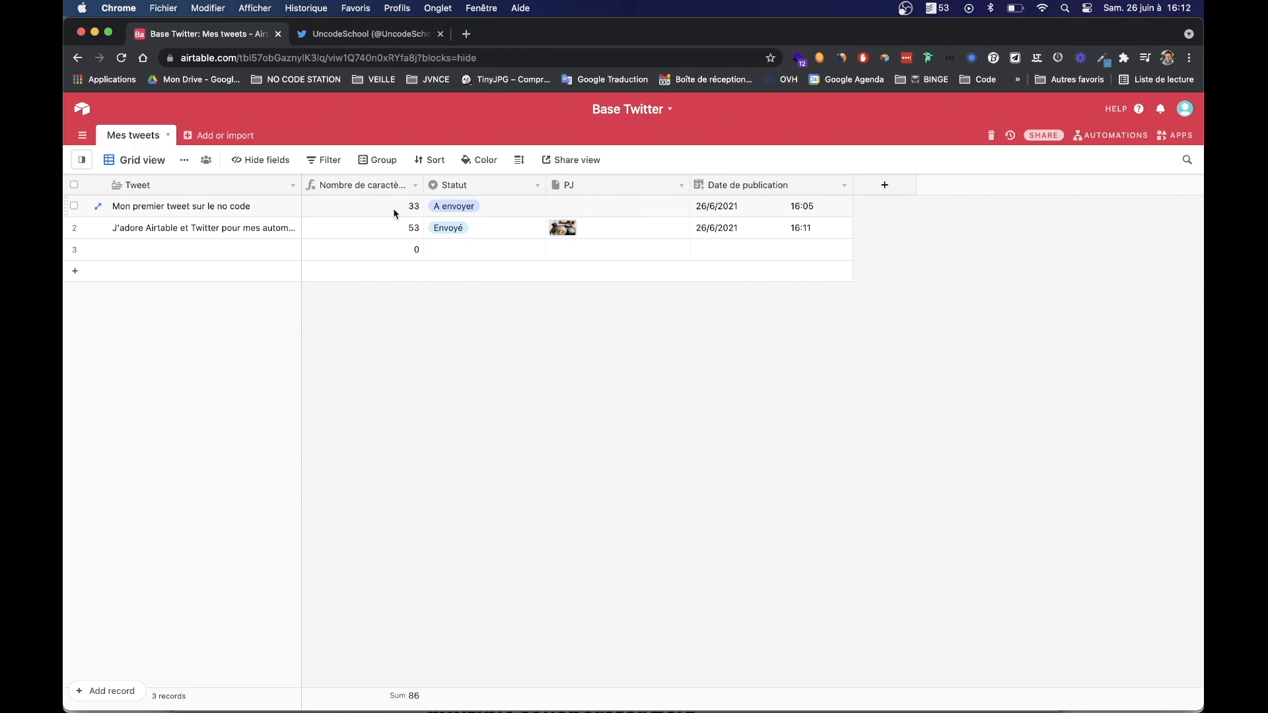
left_click(477, 165)
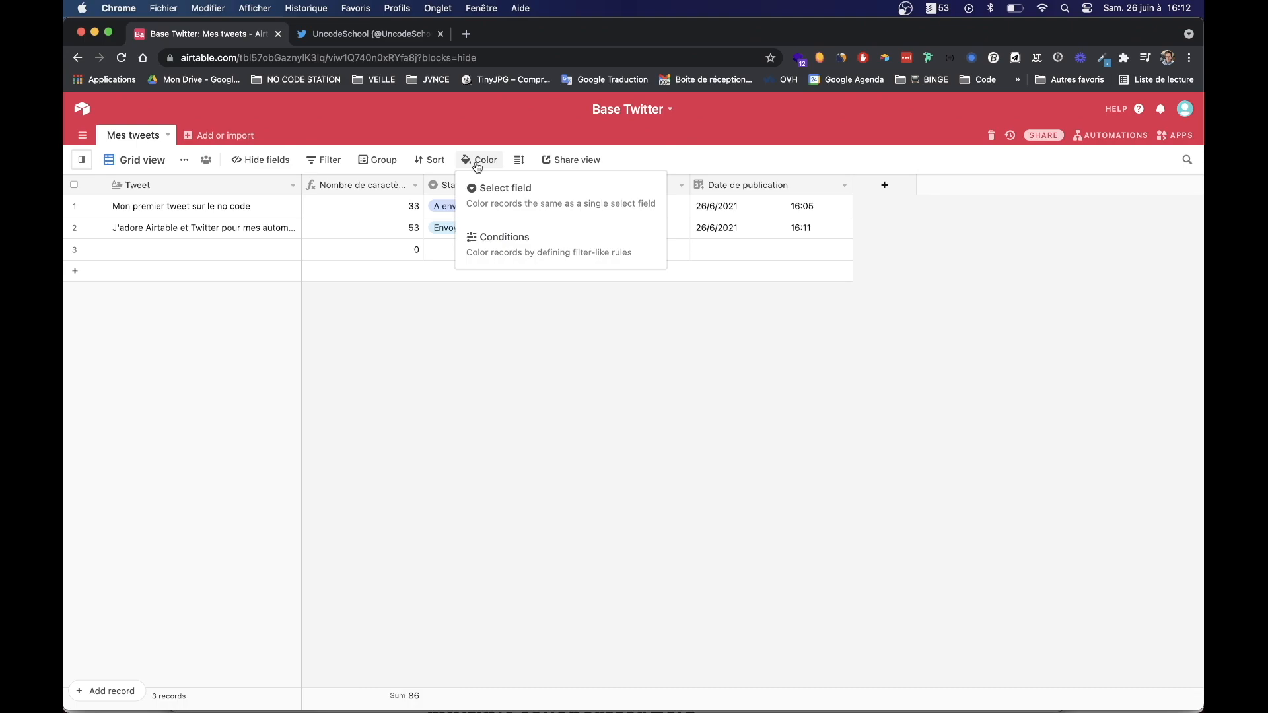
left_click(498, 252)
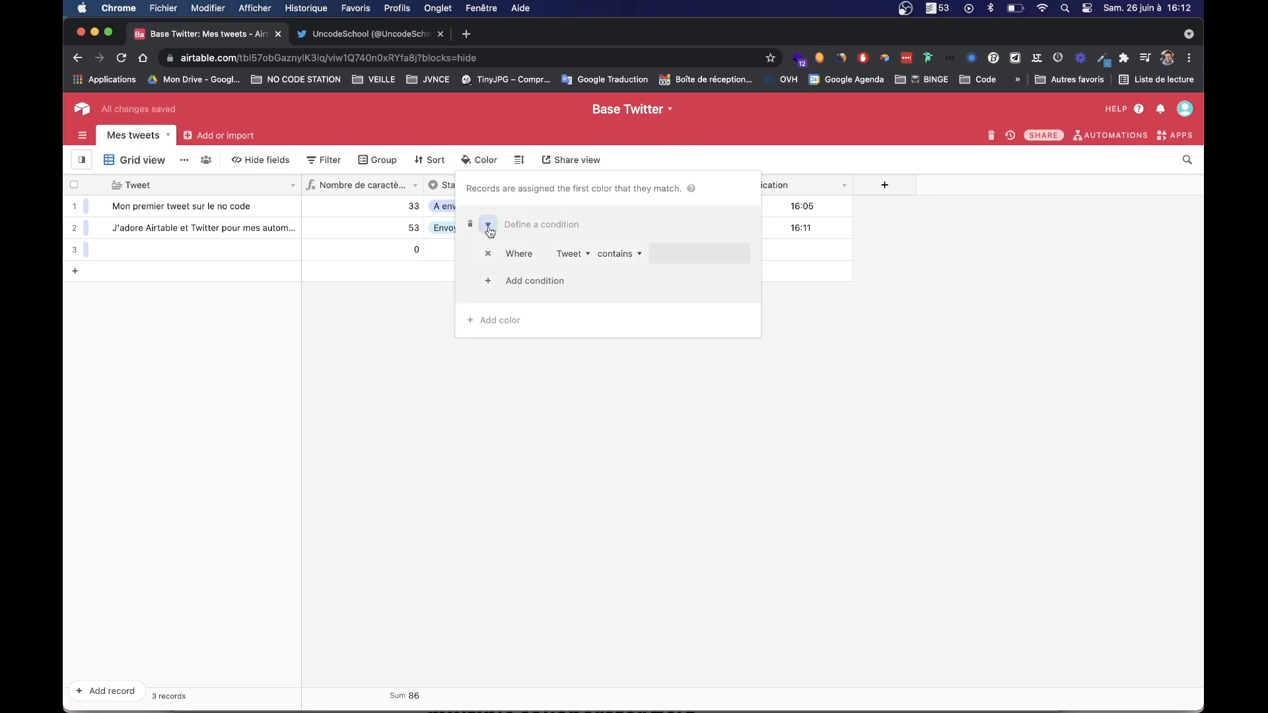
left_click(489, 226)
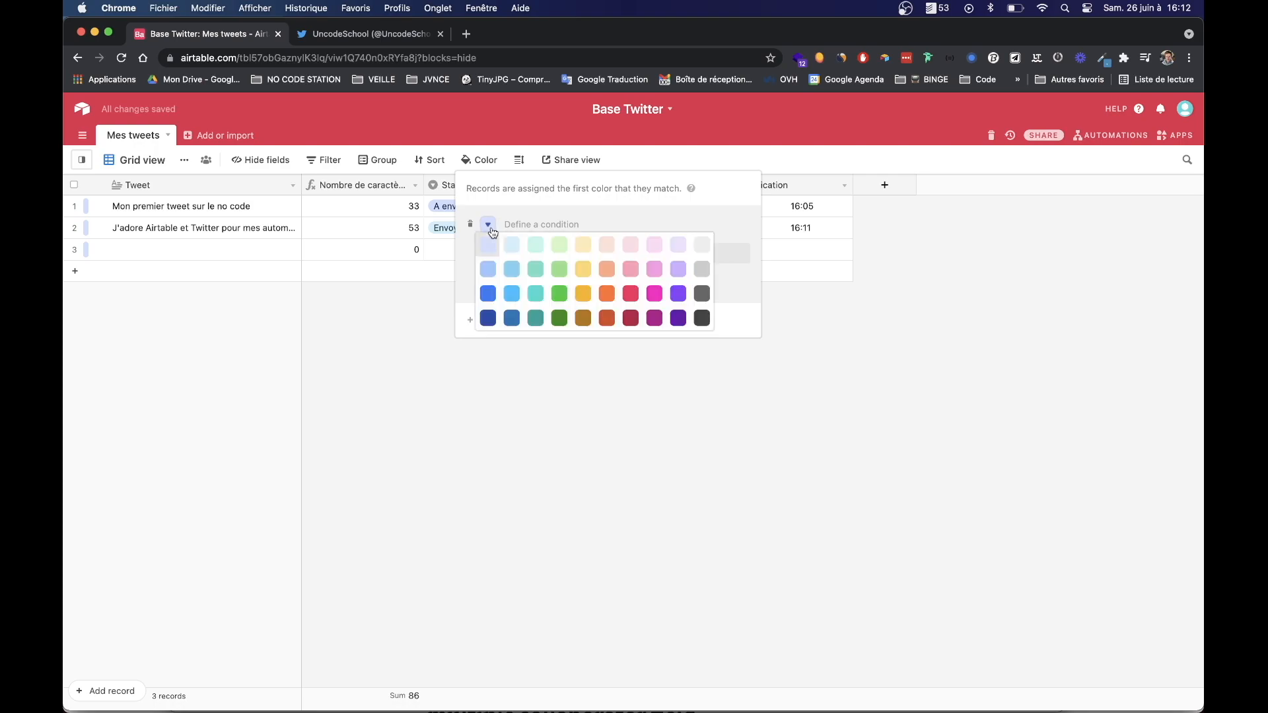
left_click(560, 270)
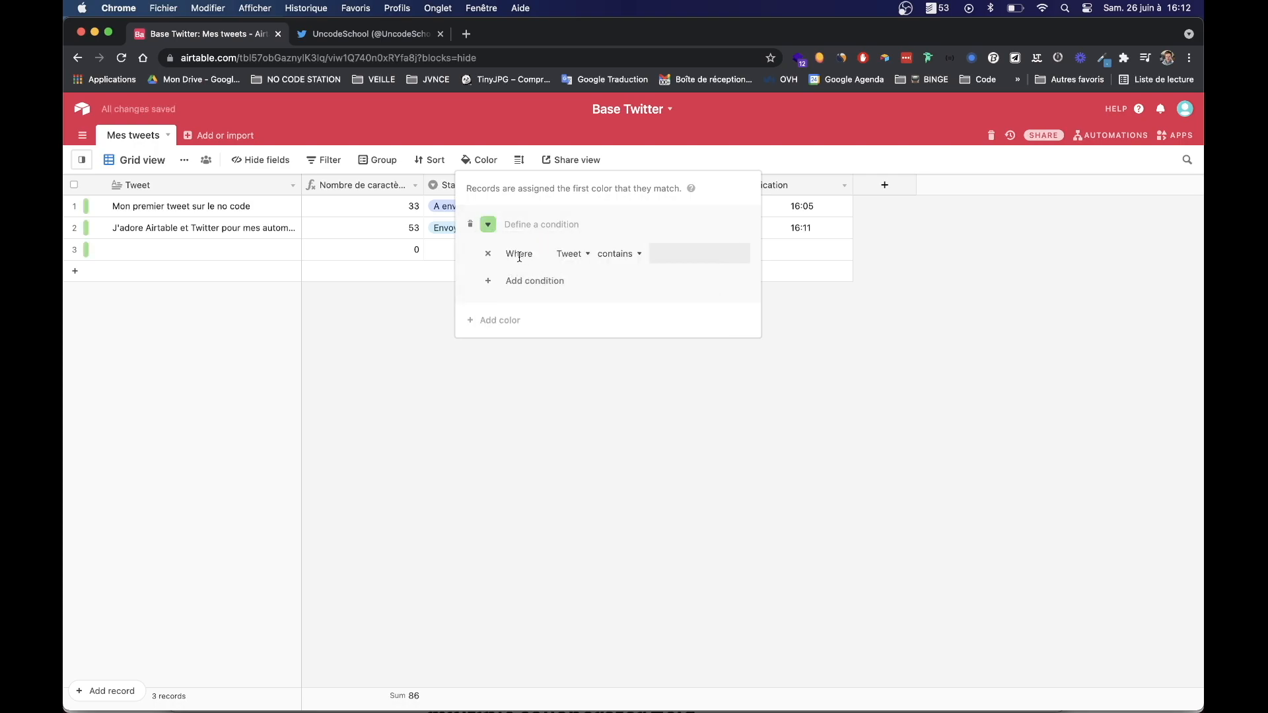
left_click(580, 263)
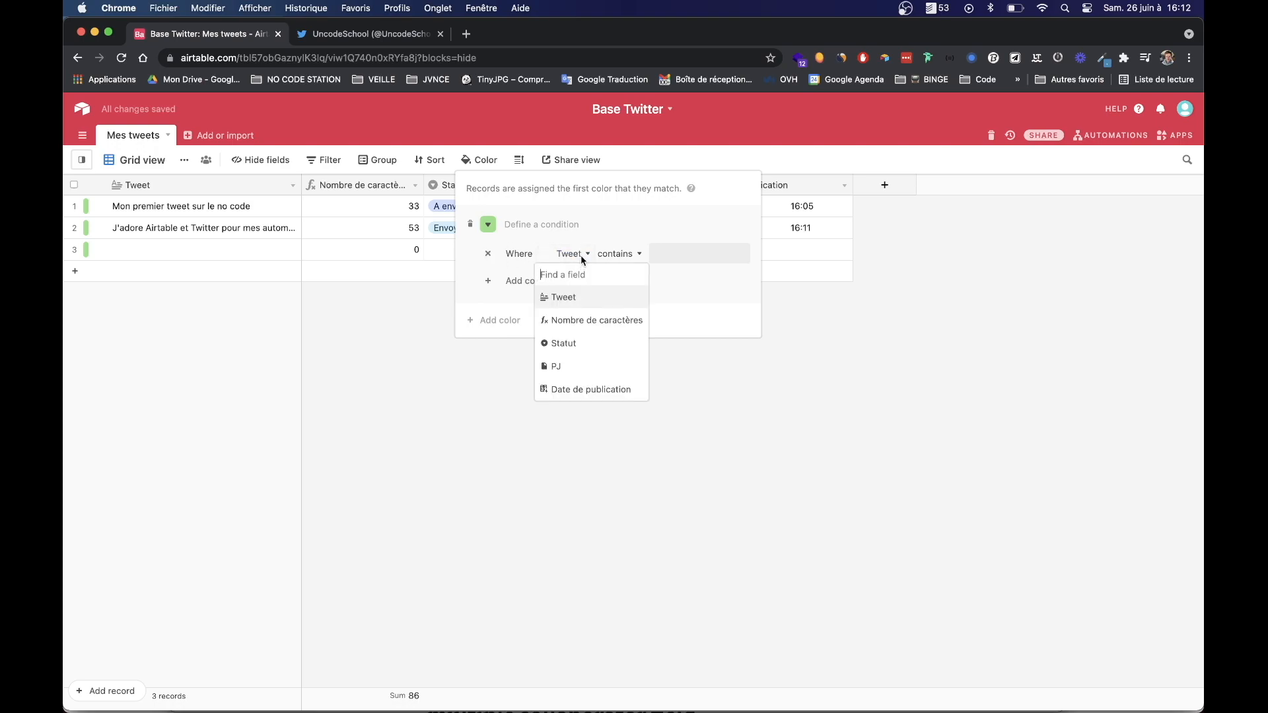
left_click(581, 320)
left_click(613, 258)
left_click(613, 347)
left_click(673, 252)
type("280")
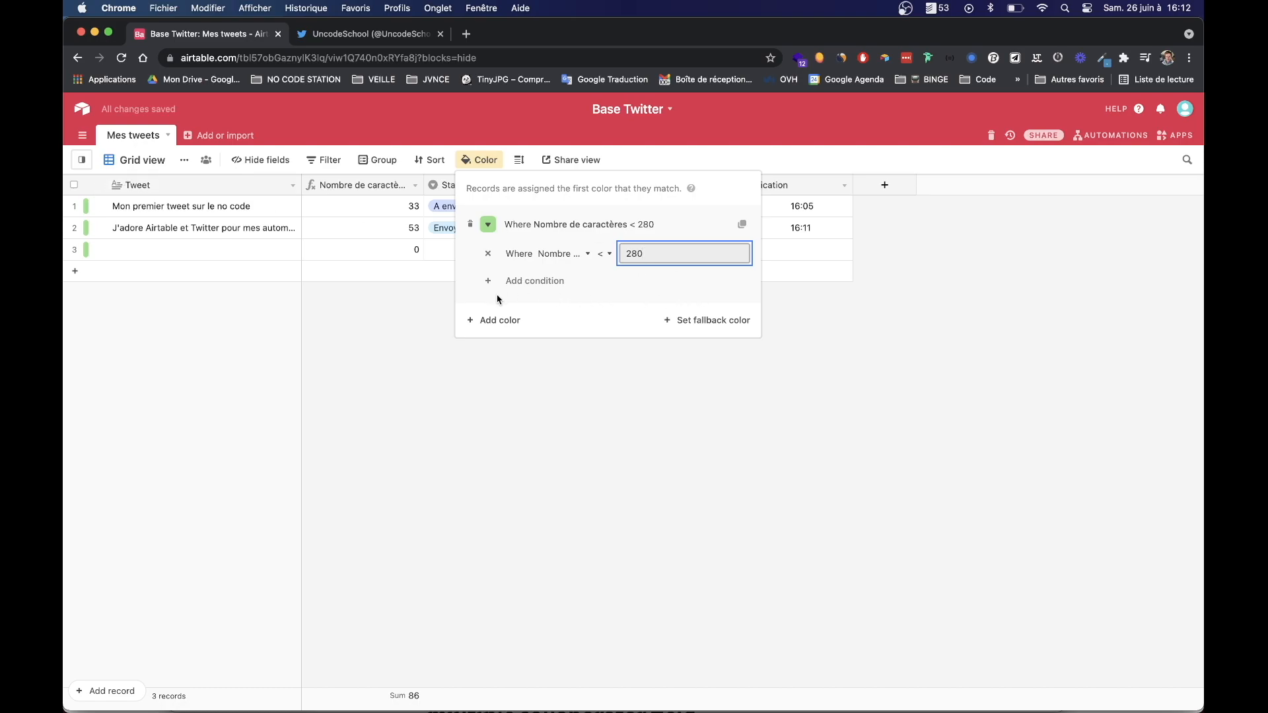
Step: Add a second record color in red where "Nombre de caractères" > 280 and close the color settings
left_click(496, 320)
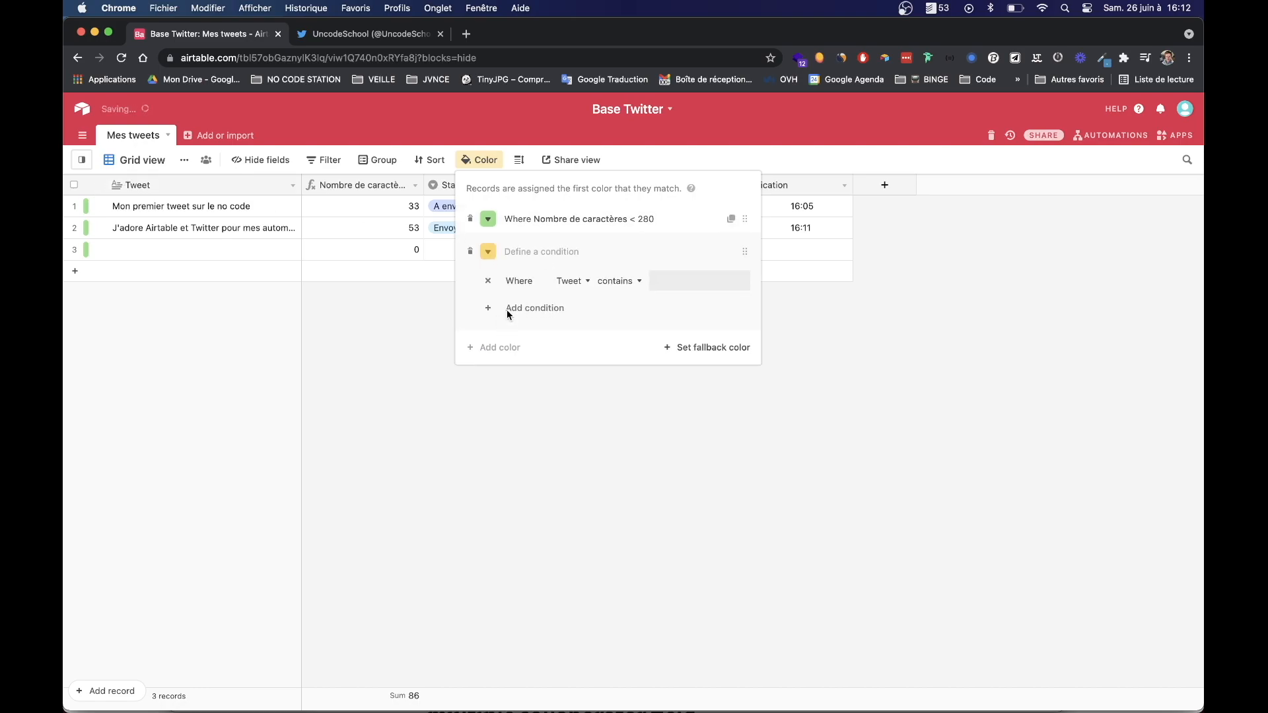
left_click(488, 252)
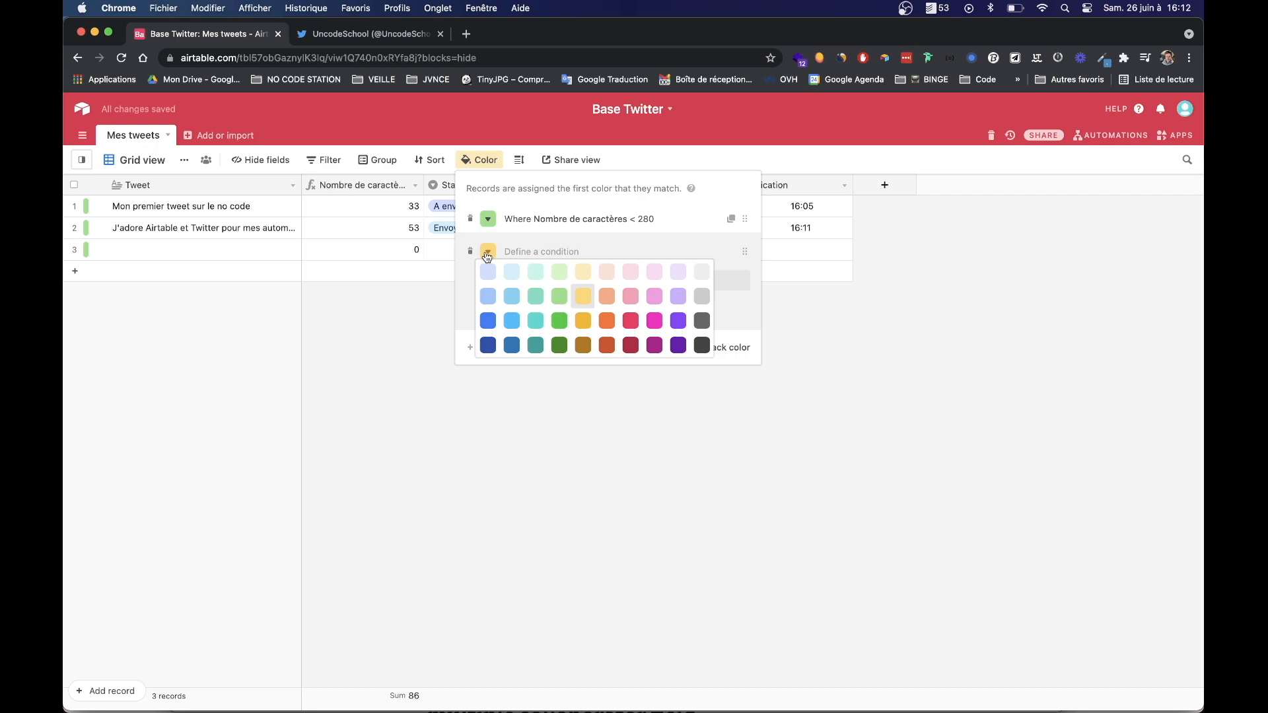
left_click(630, 323)
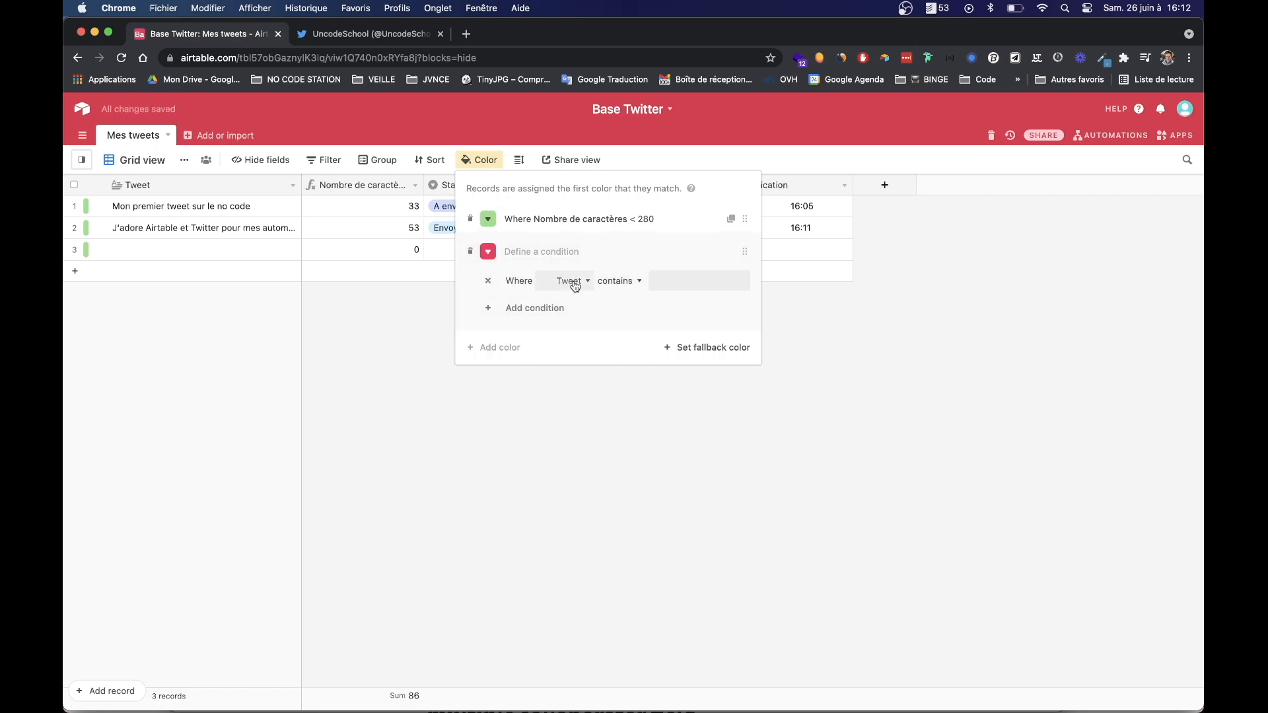
left_click(575, 286)
left_click(574, 344)
left_click(611, 284)
left_click(603, 395)
left_click(650, 279)
type("280")
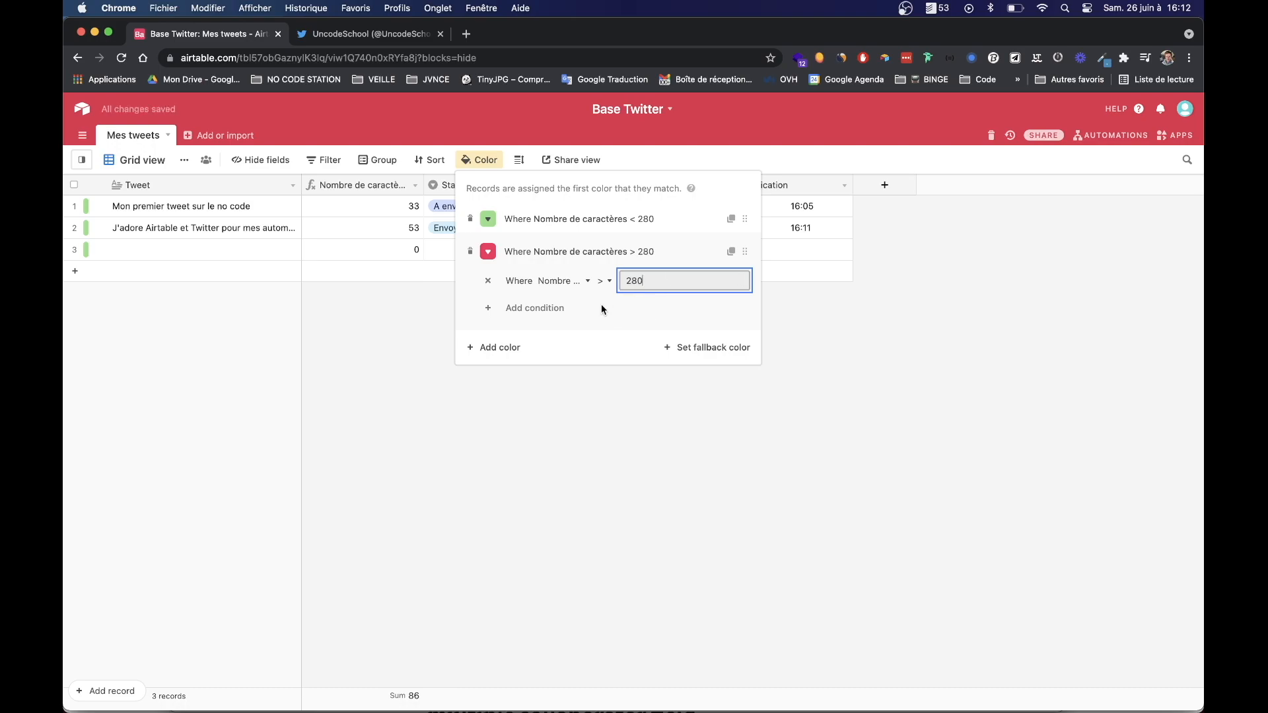
left_click(630, 421)
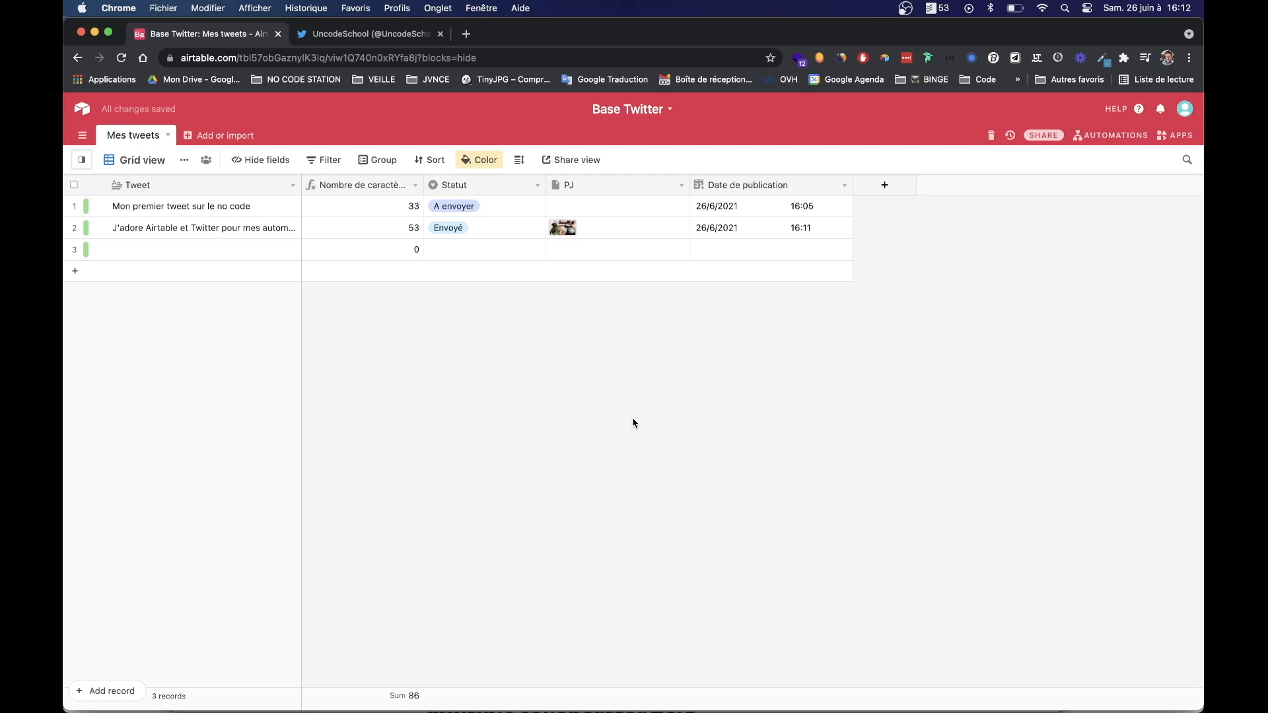
Step: Test the red color condition by appending random filler text to the "Mon premier tweet sur le no code" tweet until it exceeds 280 characters
left_click(266, 206)
left_click(276, 210)
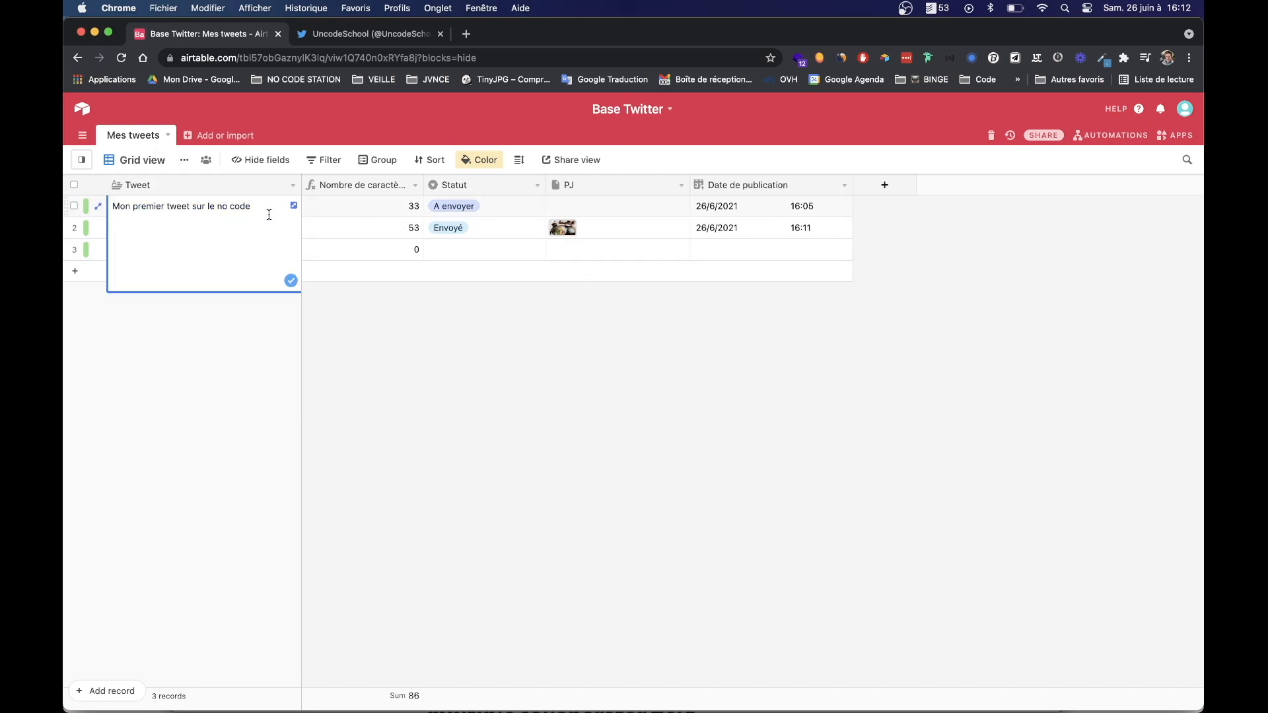
type("mlkqsdmlkdsqlkdsnqsdmsqdlkmdsnklqsd")
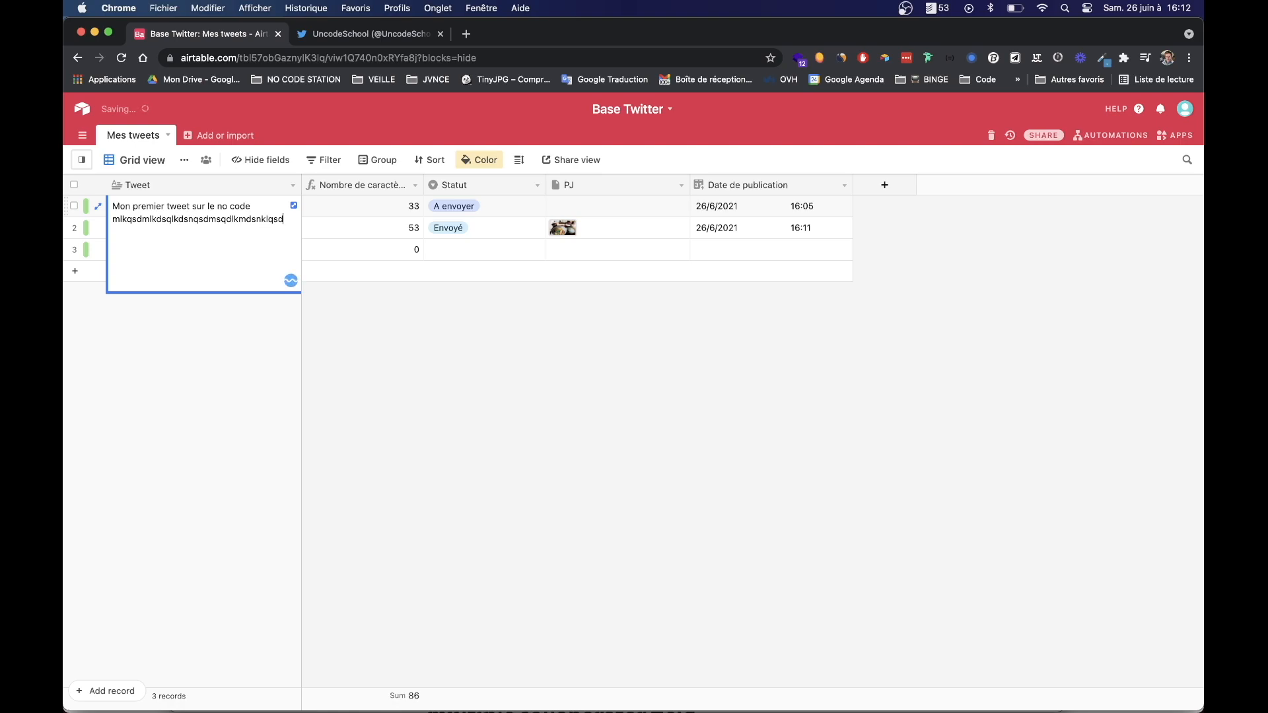
type("lkqdlkqdzfklndfzqklndqzflknzflkndzlkmndzmlknsqkmnlqsdmklqdkmlndvqkln")
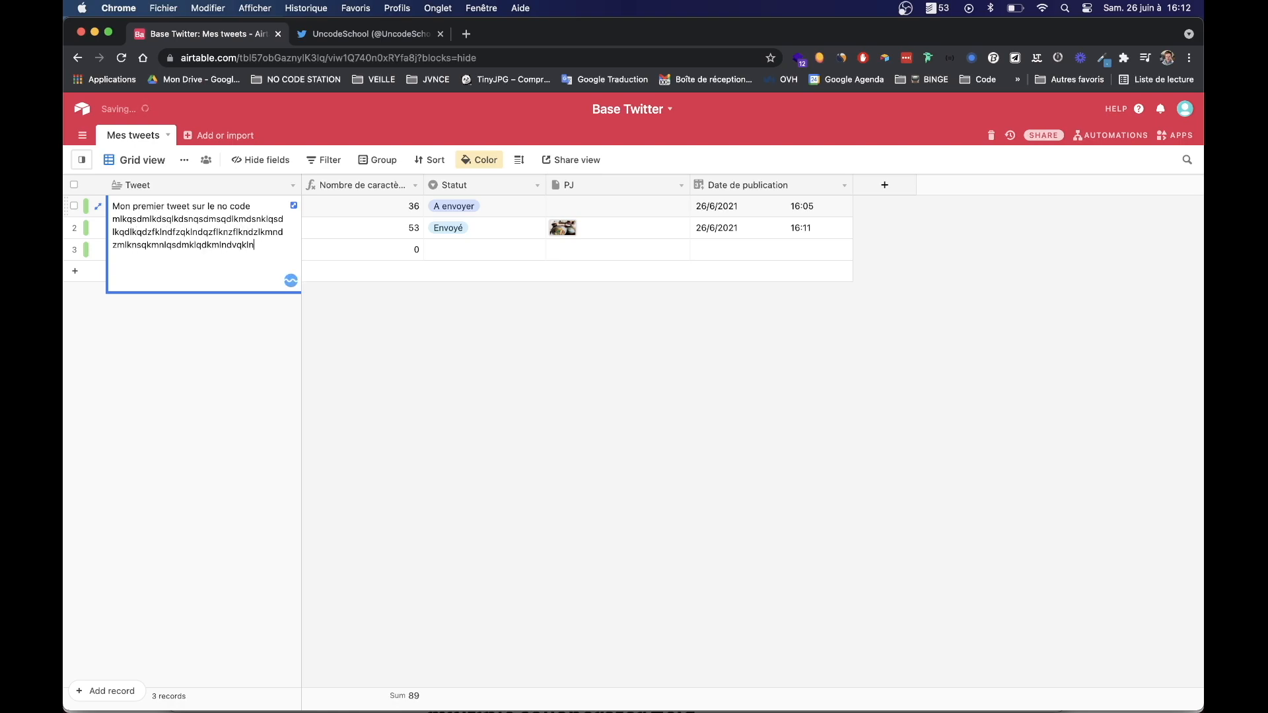
type("qdsvklnsdqvklmnqsdmlknqdsvlmknqsdvlkmnqsdvlkmnqsdvlkmnqsdvlkmndqvlkndqvslknmqvdslknmdq")
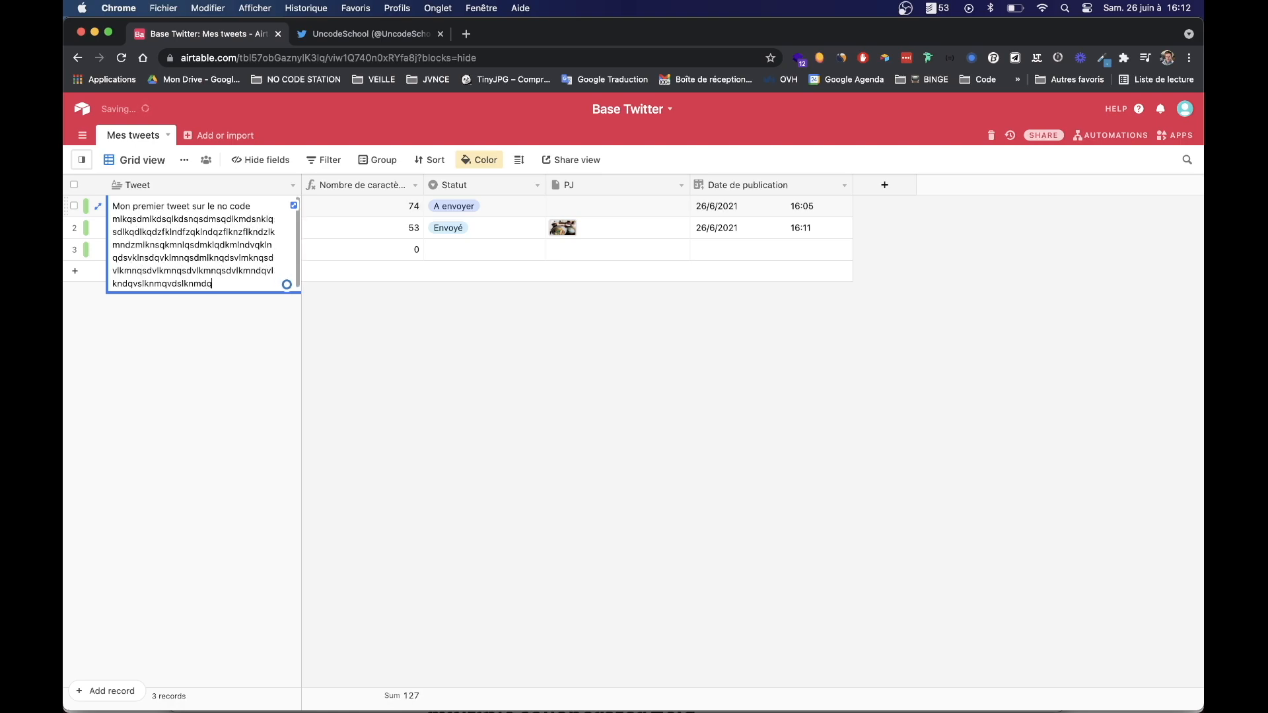
type("lkmdqlkmzfklmzqeflkmnzfklnmzklmzqlknmqzklmnqzlmknzlkmnzlknmzdqlkmnzfknlzae")
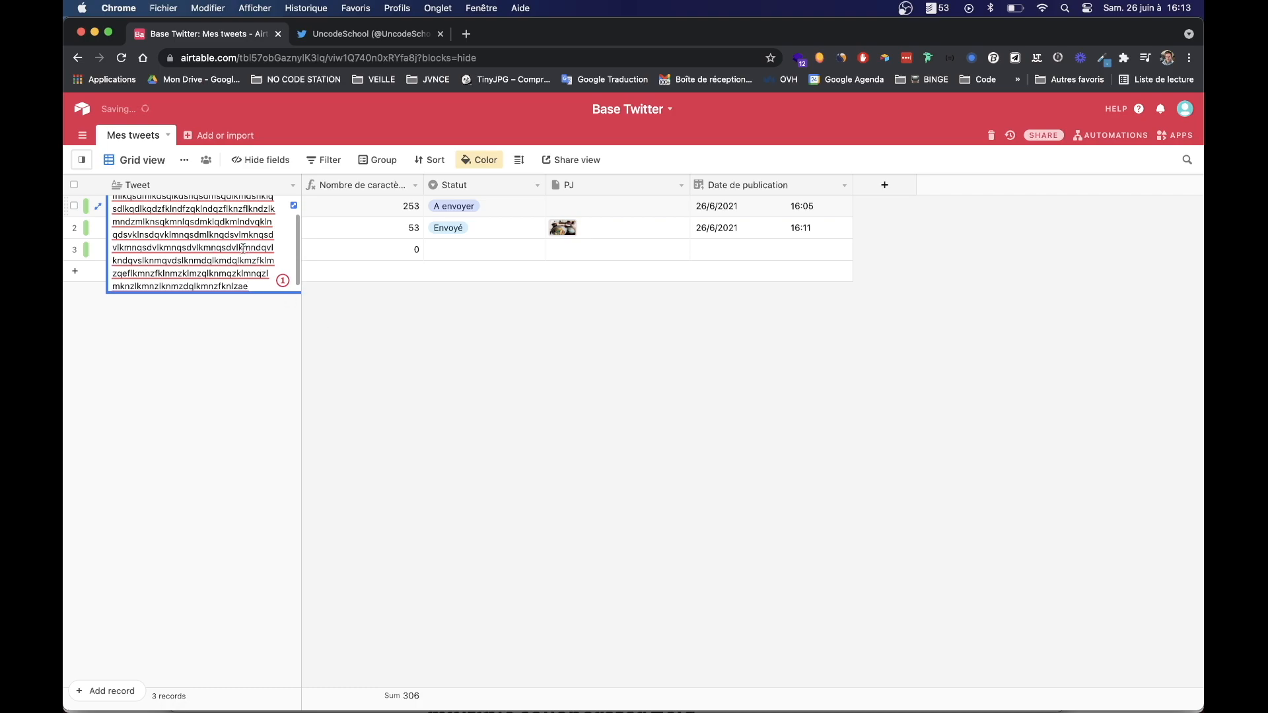
type("mlzdfjkzfjmzefjezozafjmzjklzfajklzf")
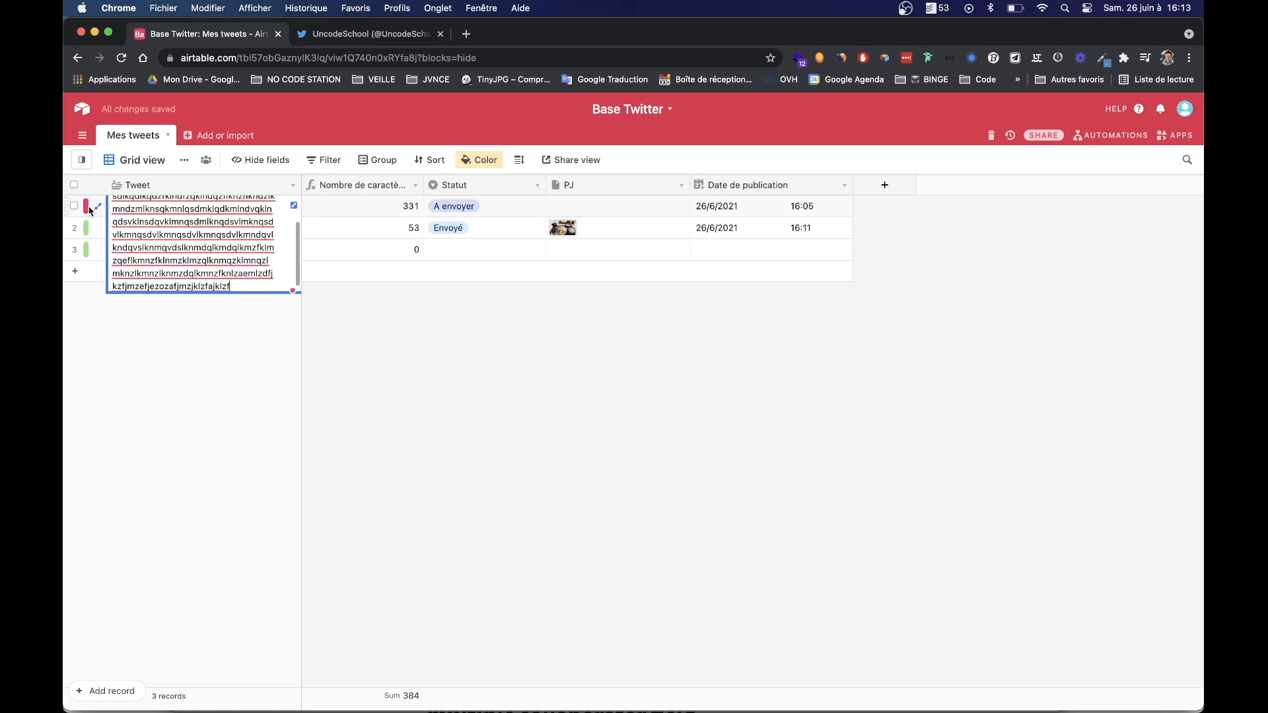
left_click(444, 383)
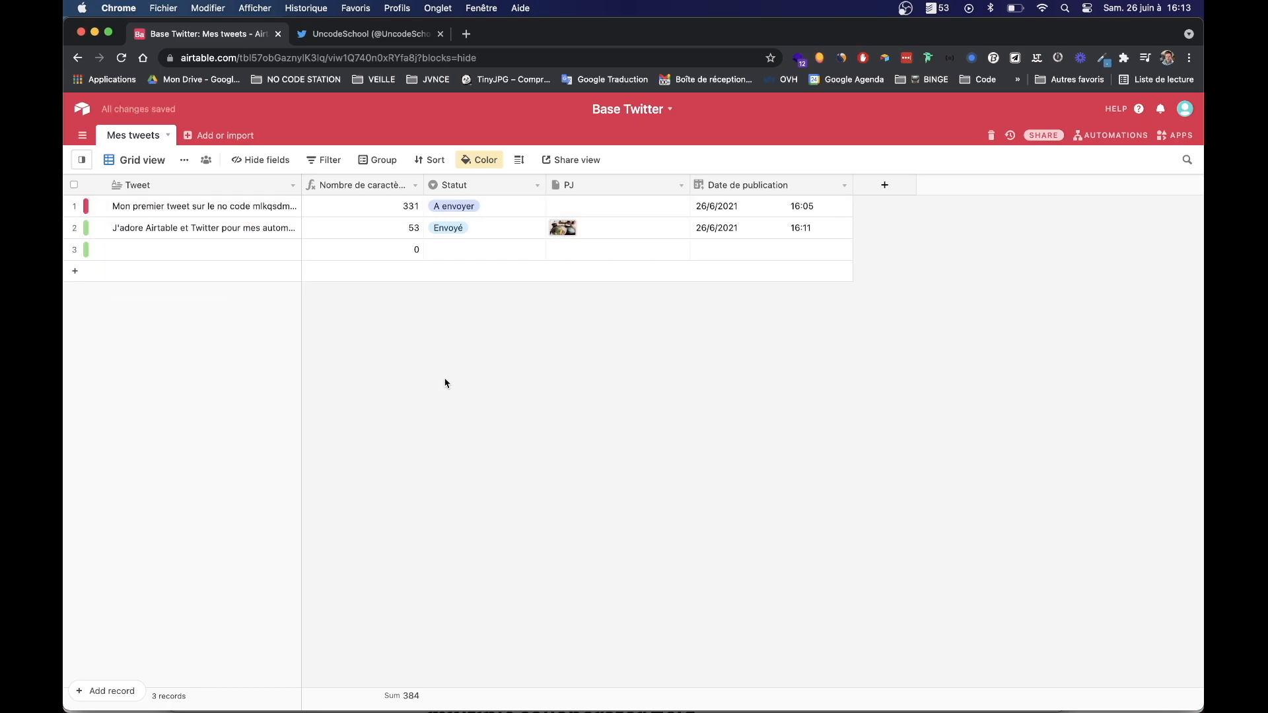
left_click(144, 212)
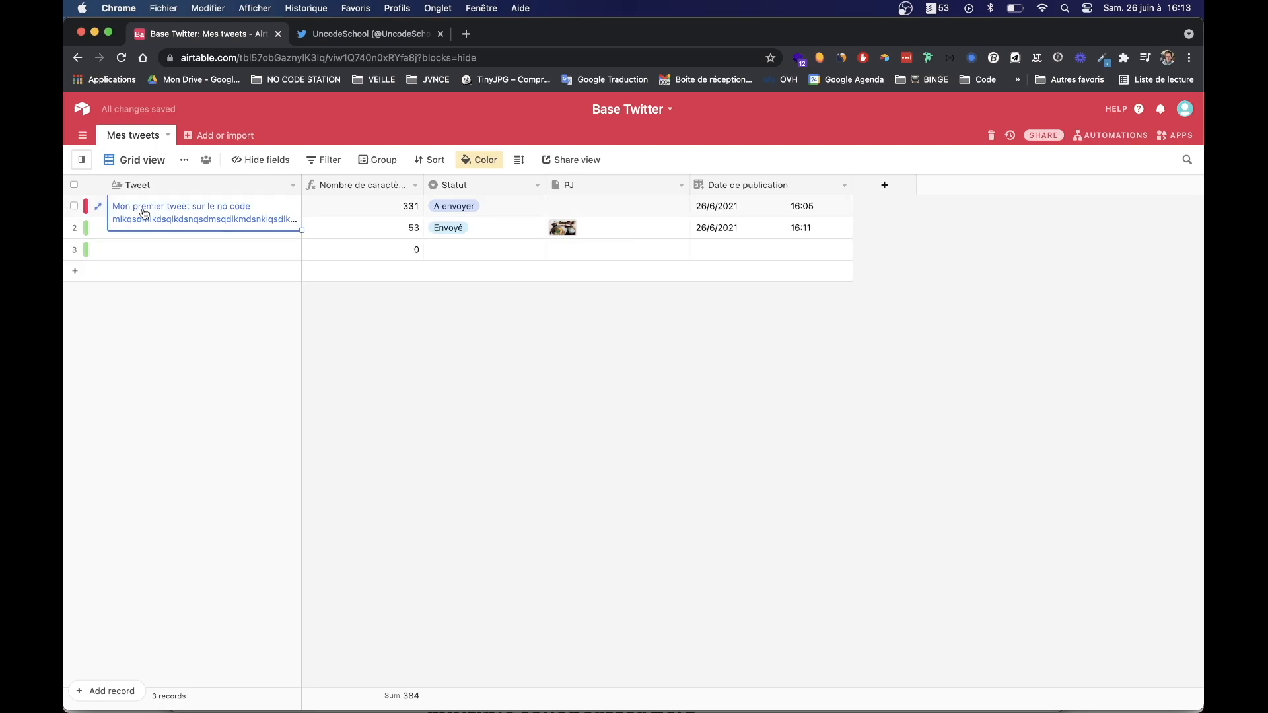
left_click(410, 360)
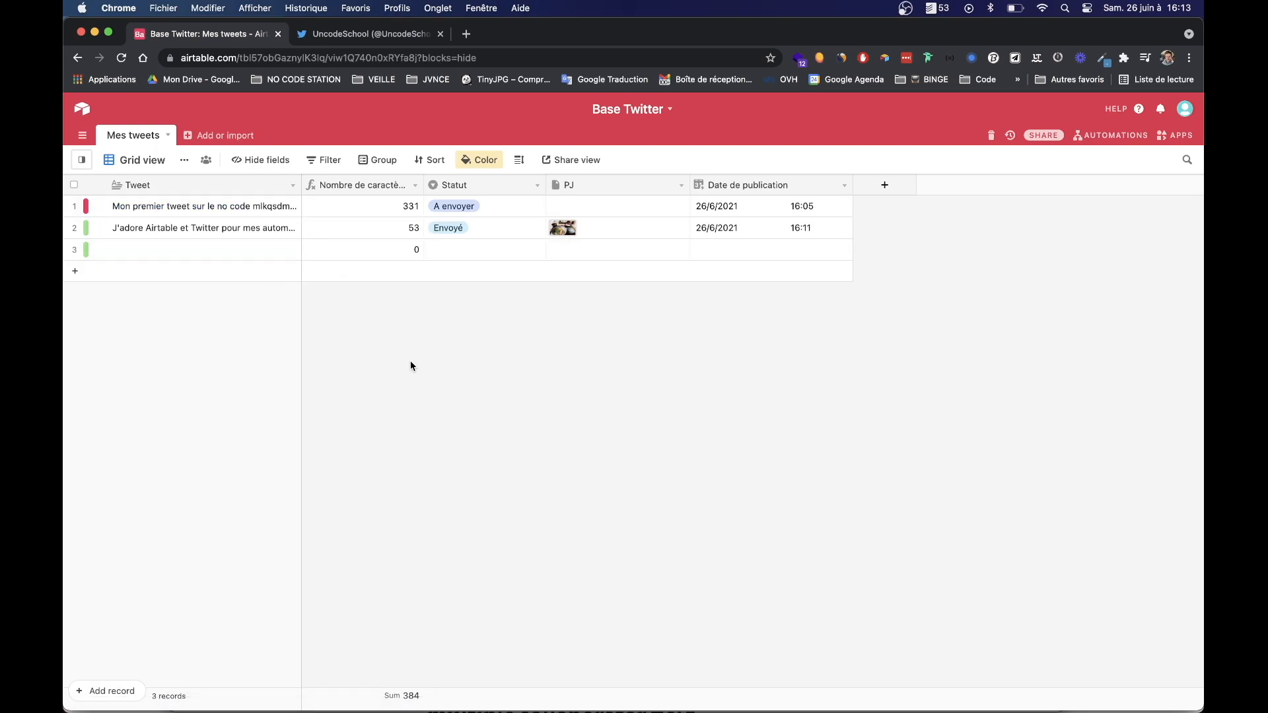